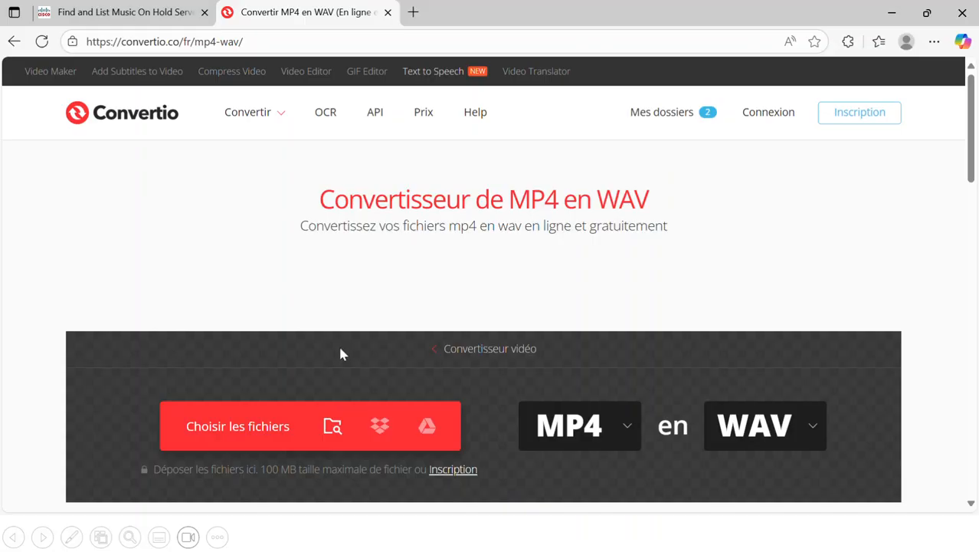
# - Examine the video file formats offered as source formats in the MP4 to WAV converter
pyautogui.scroll(-2, 340, 351)
pyautogui.click(635, 275)
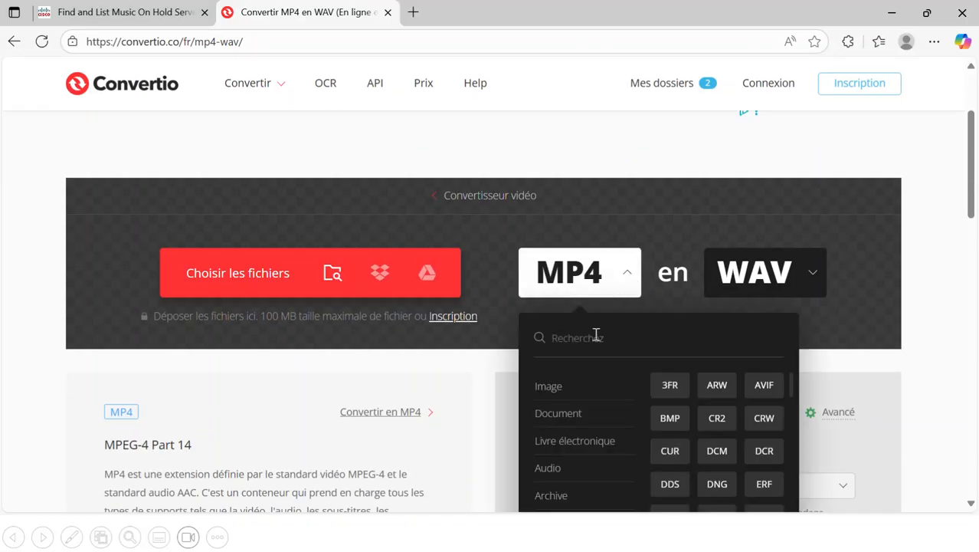
pyautogui.scroll(-2, 638, 219)
pyautogui.moveTo(562, 258)
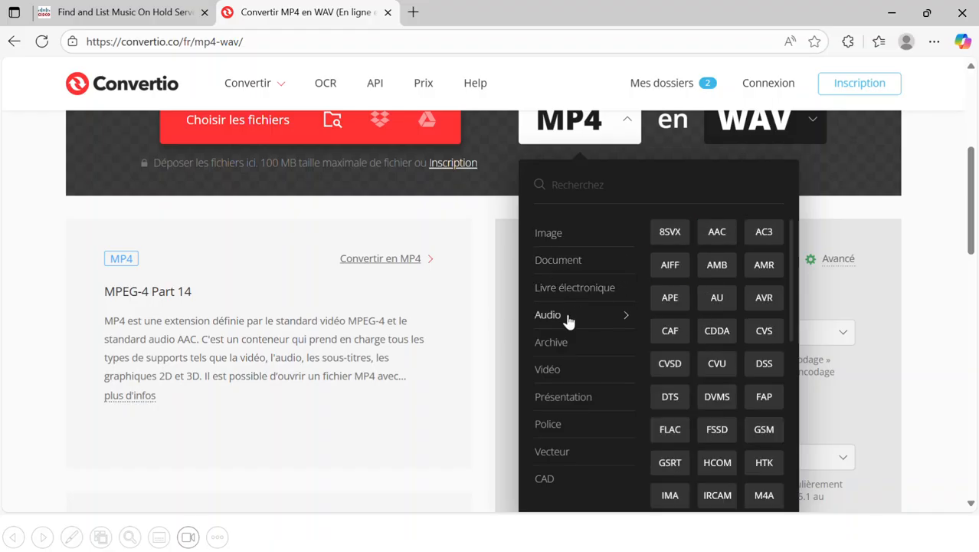
pyautogui.moveTo(557, 374)
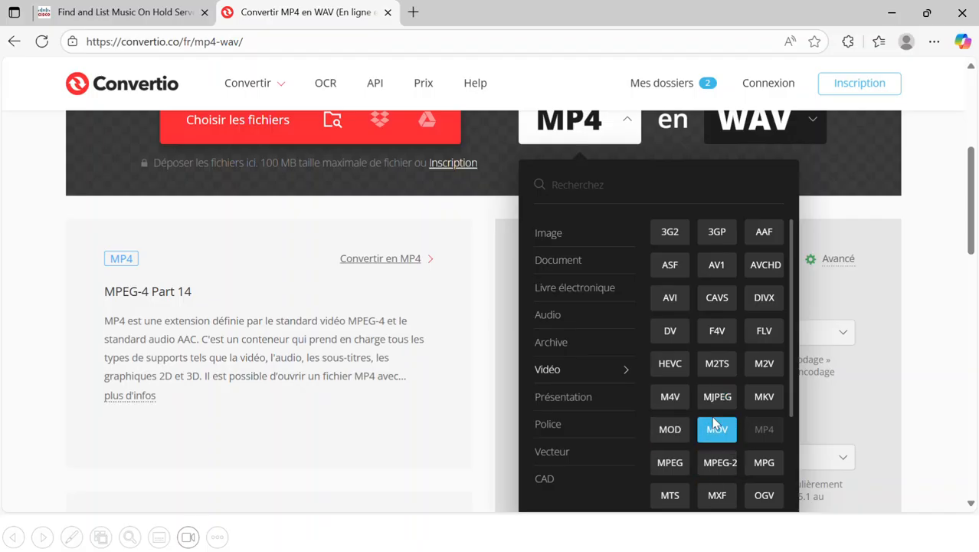
pyautogui.scroll(-2, 712, 360)
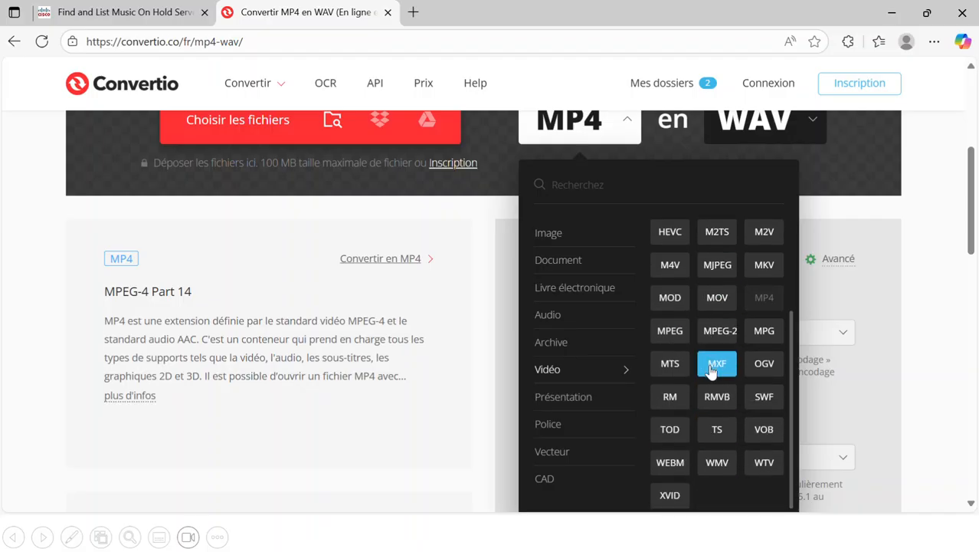
pyautogui.click(925, 256)
pyautogui.scroll(3, 766, 230)
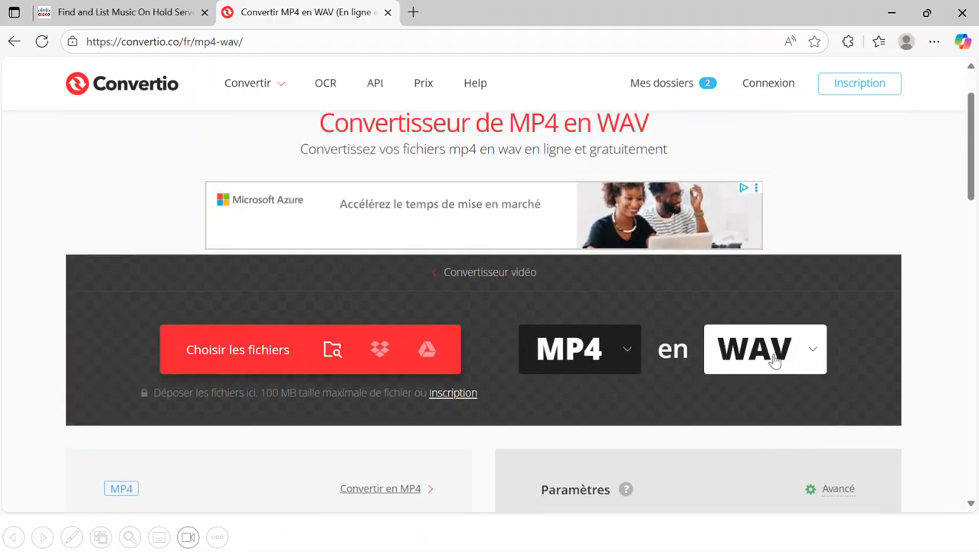
# - Examine the audio file formats, including MP3, offered as source formats in the converter
pyautogui.scroll(-2, 627, 256)
pyautogui.click(628, 199)
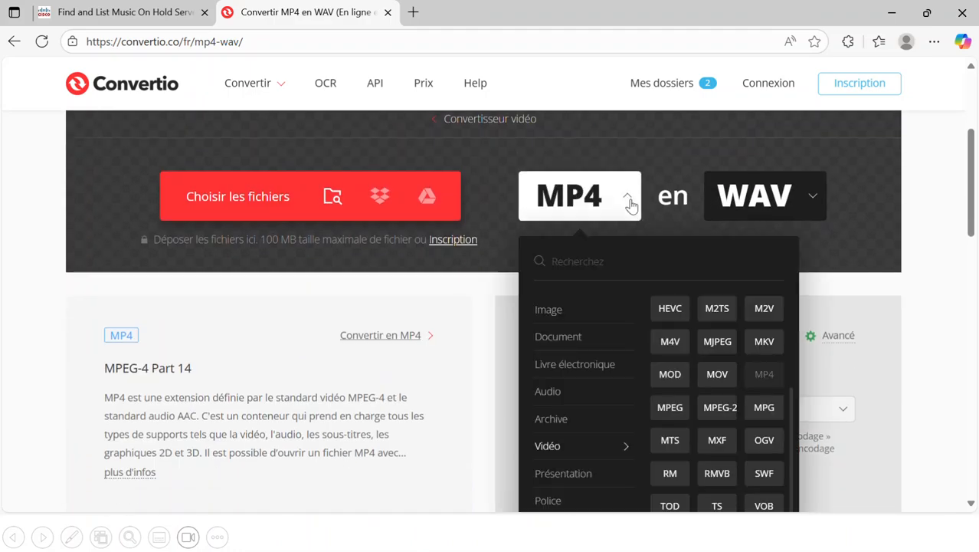
pyautogui.scroll(-2, 572, 394)
pyautogui.moveTo(572, 238)
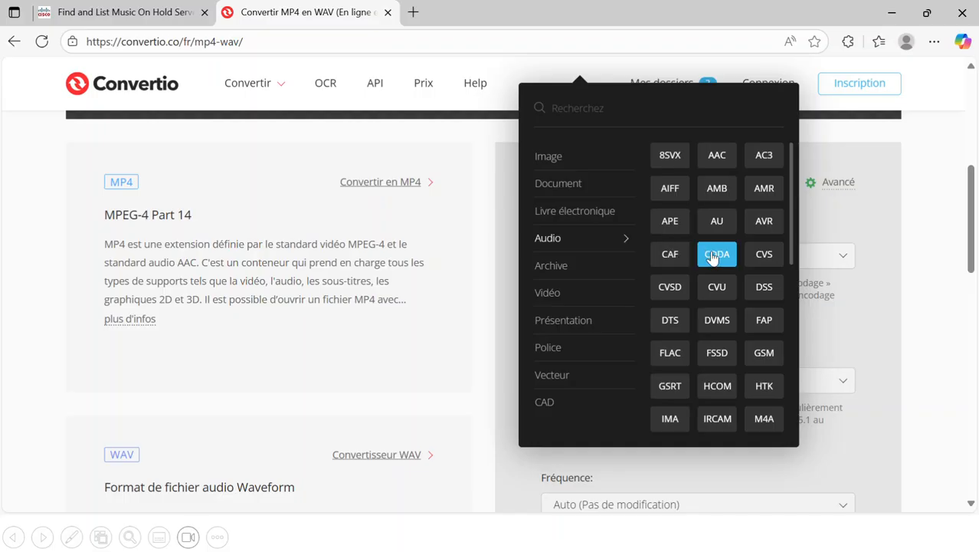
pyautogui.scroll(-4, 716, 299)
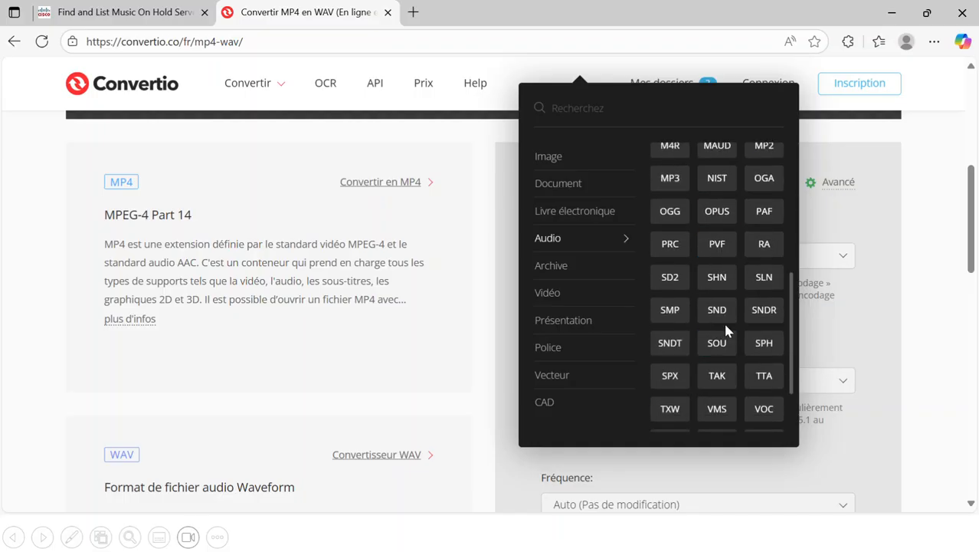
pyautogui.scroll(2, 715, 322)
pyautogui.scroll(-1, 724, 328)
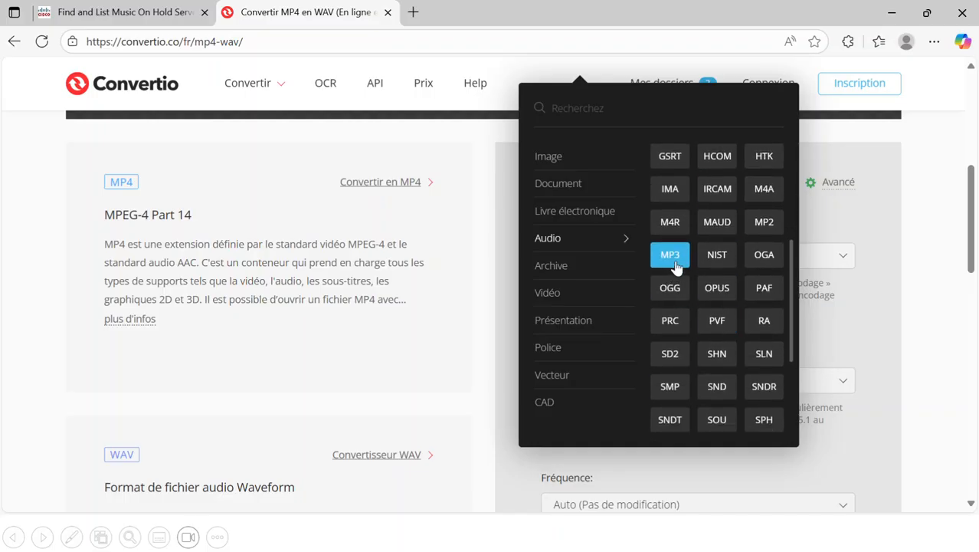
pyautogui.click(913, 274)
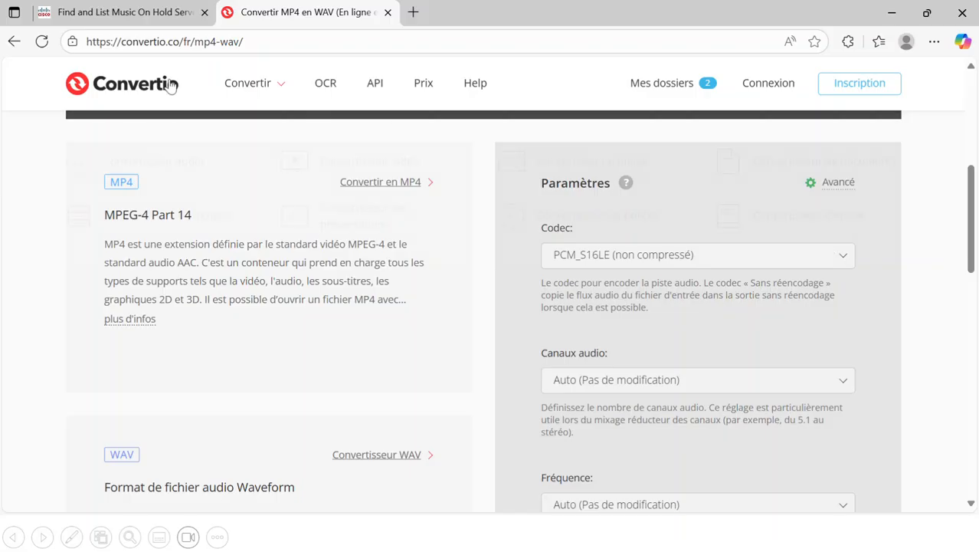
# - Switch to the Cisco Unified CM Administration page, reviewing the slide on MOH audio source options along the way
pyautogui.click(146, 14)
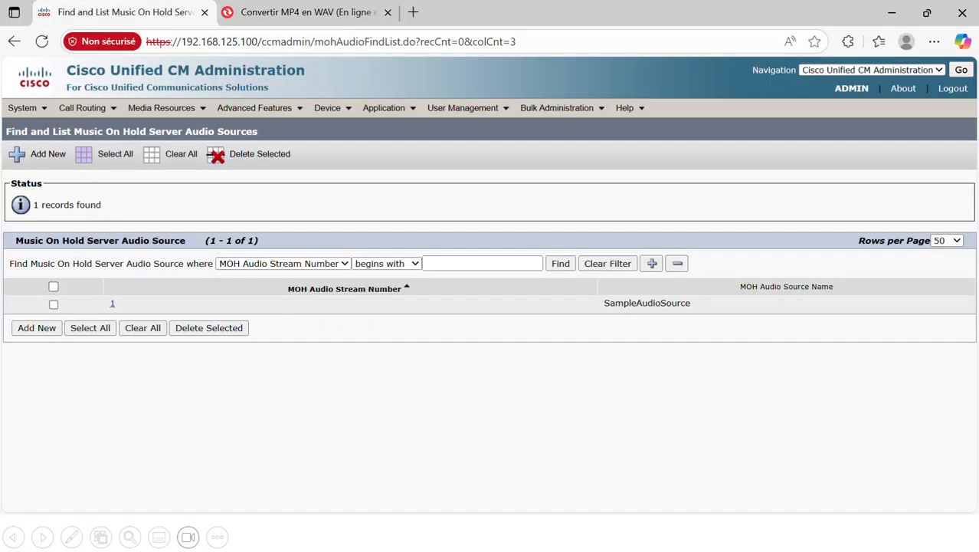
pyautogui.click(891, 12)
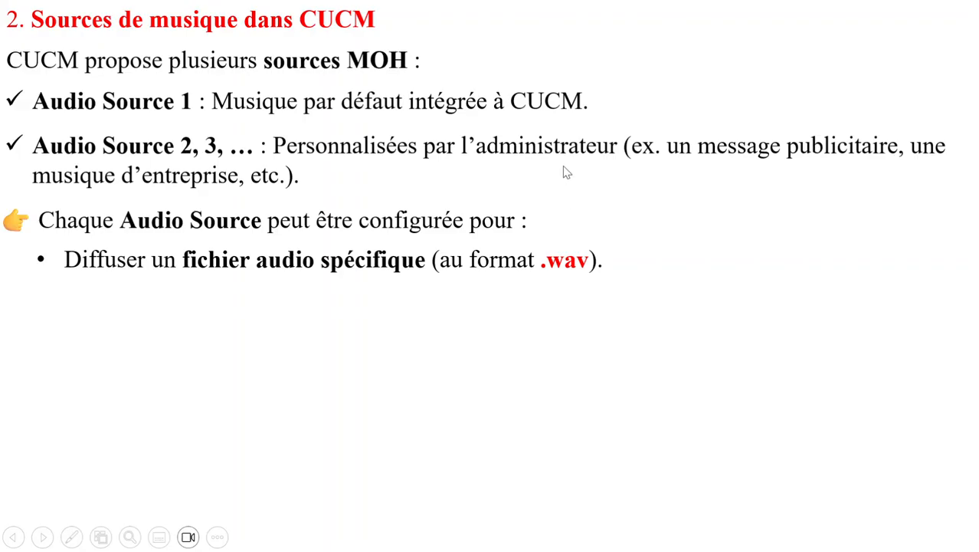
pyautogui.press('Right')
pyautogui.press('Right')
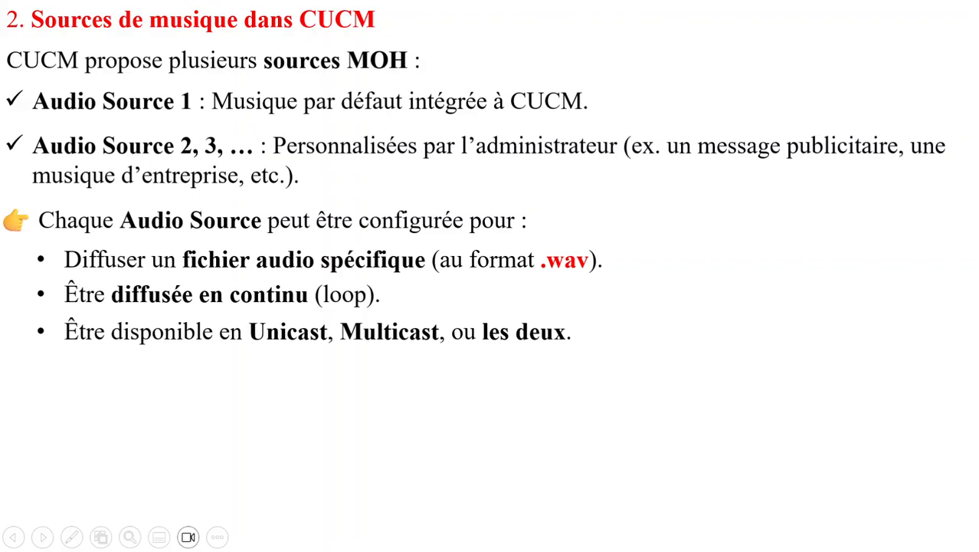
pyautogui.hotkey('alt', 'Tab')
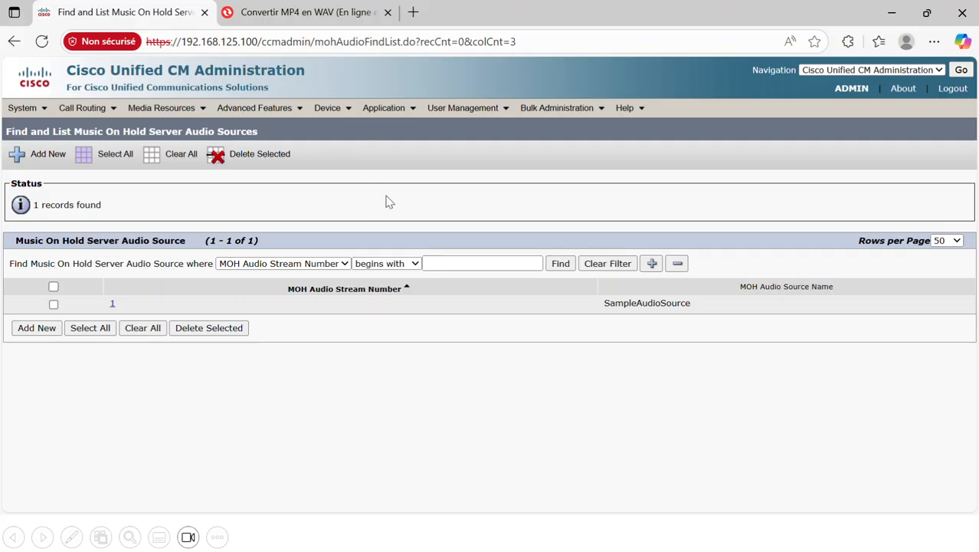
# - List all Music On Hold servers and check the registration status of MOH_2
pyautogui.moveTo(184, 108)
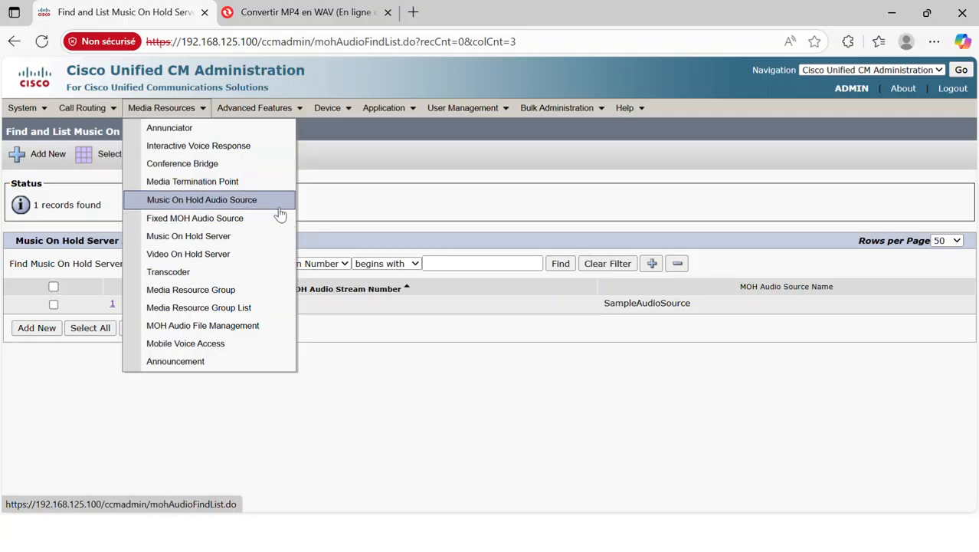
pyautogui.click(215, 242)
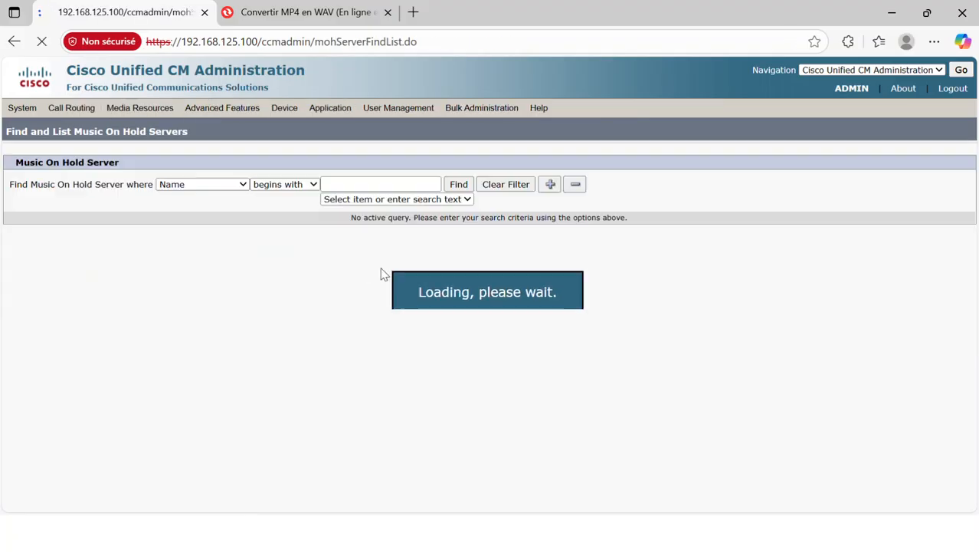
pyautogui.click(457, 184)
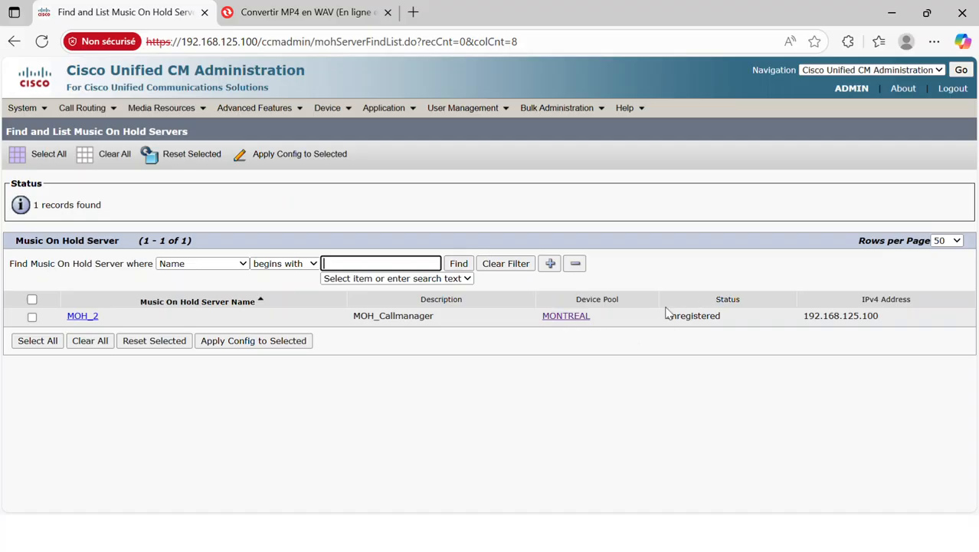
pyautogui.moveTo(666, 307); pyautogui.dragTo(576, 320)
pyautogui.click(676, 335)
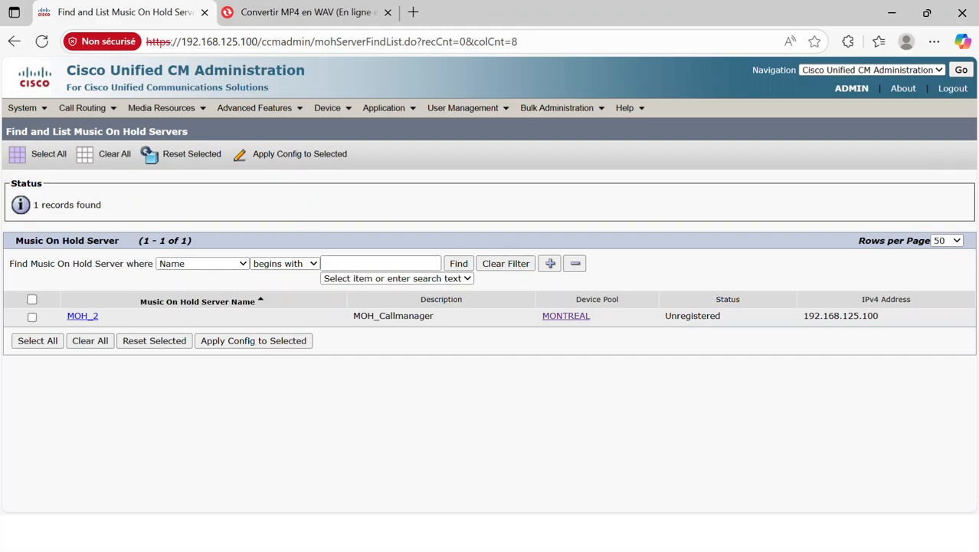
# - Switch to the WINDOWS-101 virtual machine, call extension 5003 from phone 5000, answer on the softphone, and end the call
pyautogui.hotkey('alt', 'Tab')
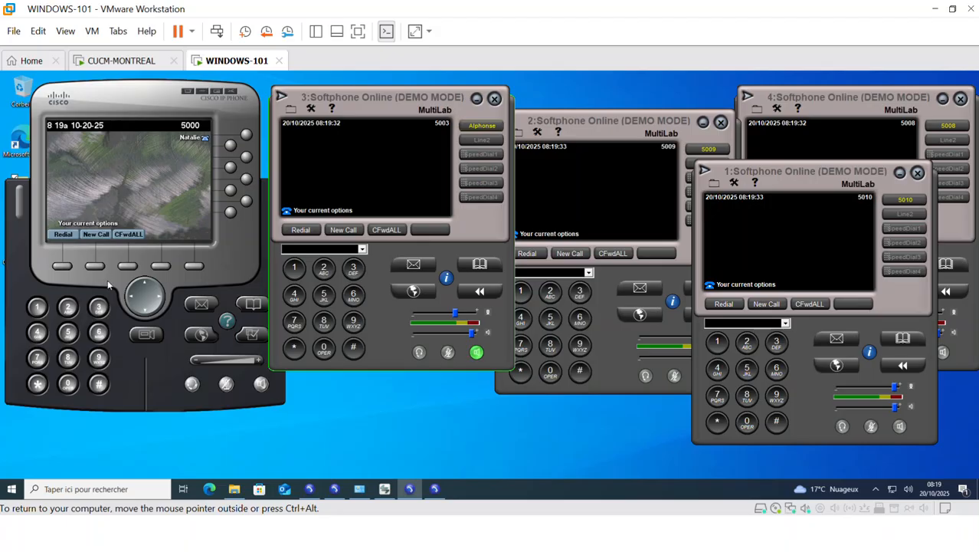
pyautogui.click(69, 331)
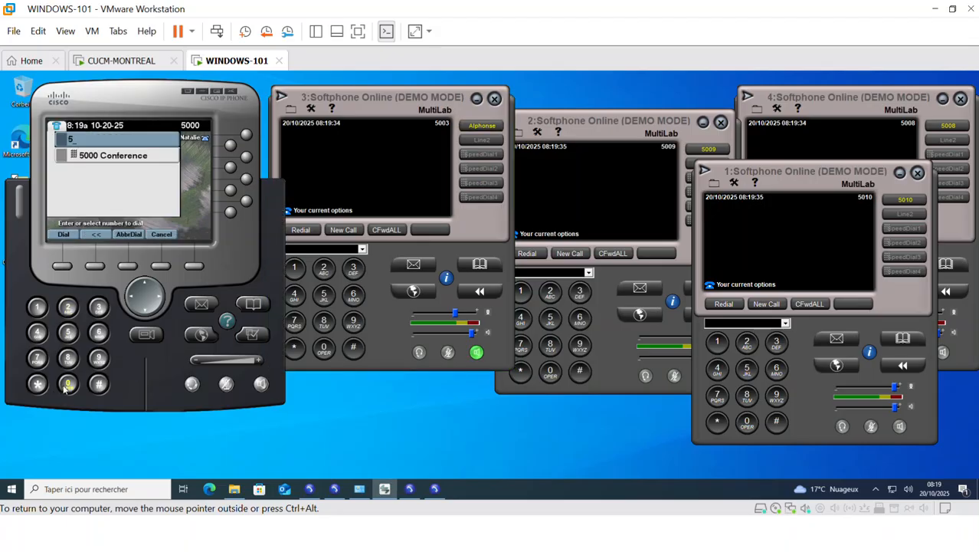
pyautogui.click(67, 383)
pyautogui.click(68, 384)
pyautogui.click(98, 306)
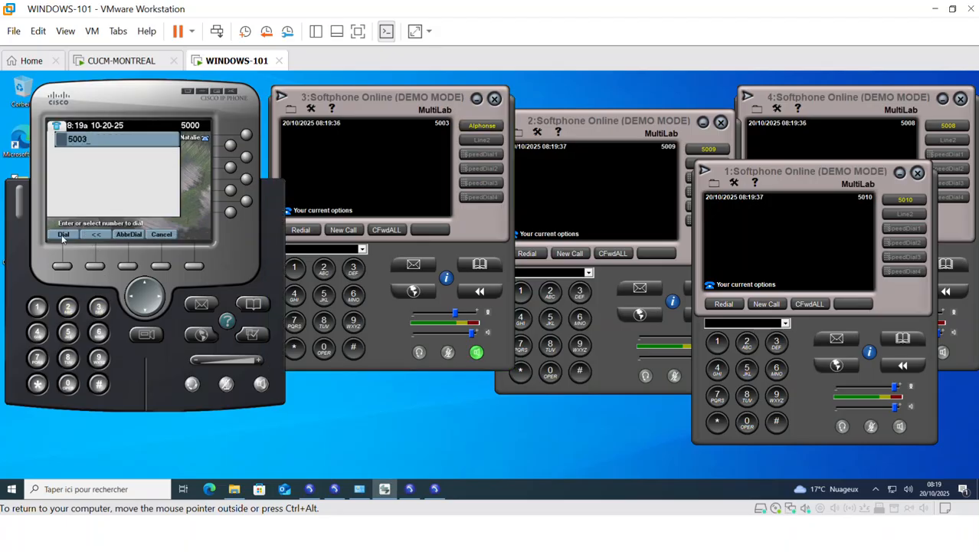
pyautogui.click(63, 235)
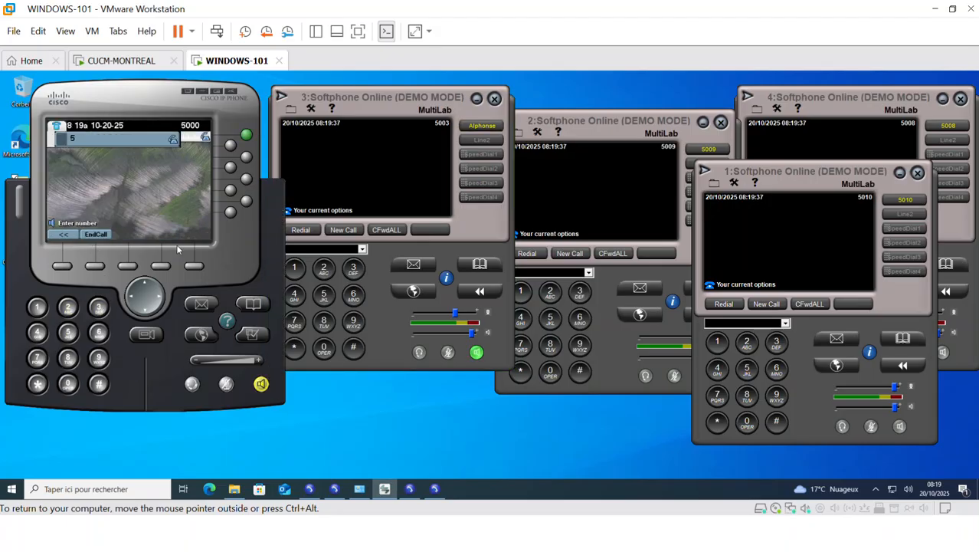
pyautogui.click(331, 231)
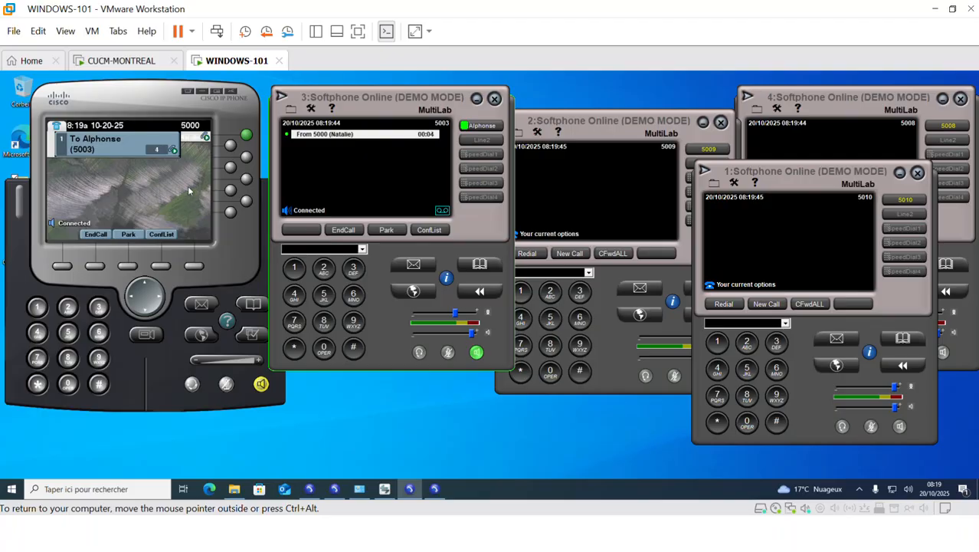
pyautogui.click(91, 236)
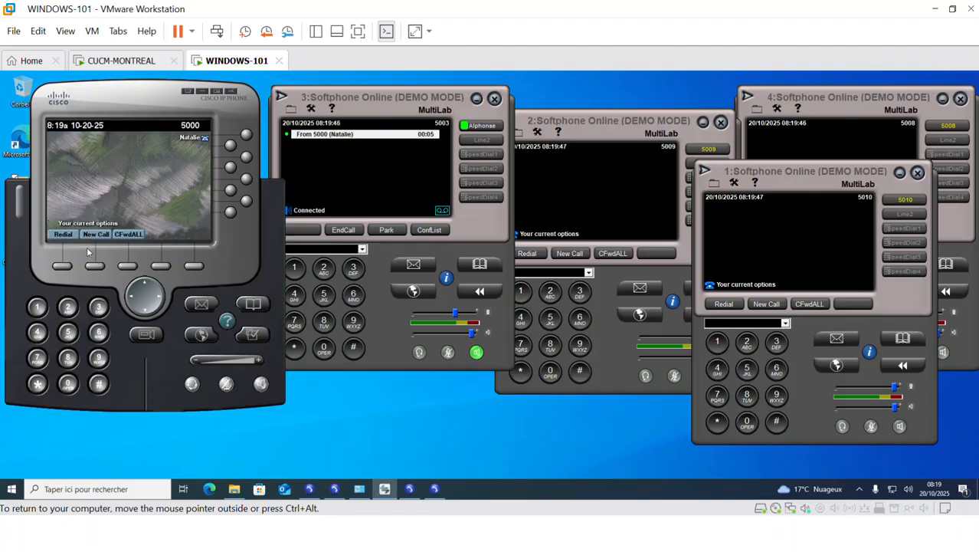
# - Try to call 53 from phone 5000 and end the call
pyautogui.click(68, 332)
pyautogui.click(97, 308)
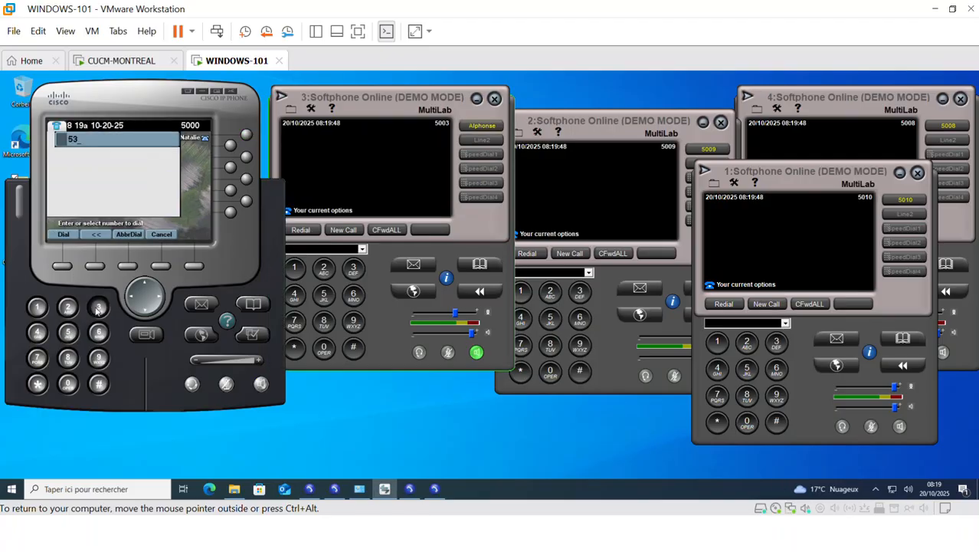
pyautogui.click(65, 265)
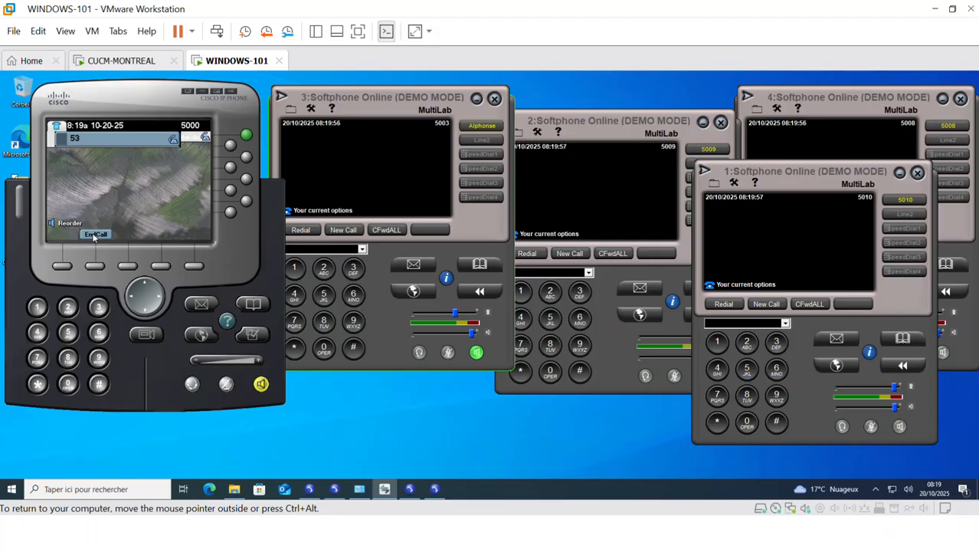
pyautogui.click(95, 235)
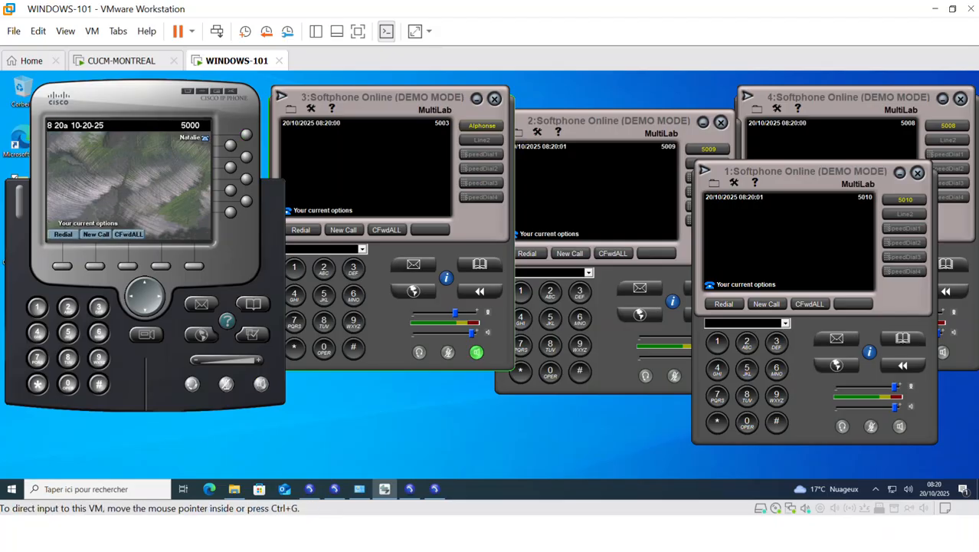
# - Switch back to the browser and open the Service Activation page of Cisco Unified Serviceability for server 192.168.125.100
pyautogui.hotkey('alt', 'Tab')
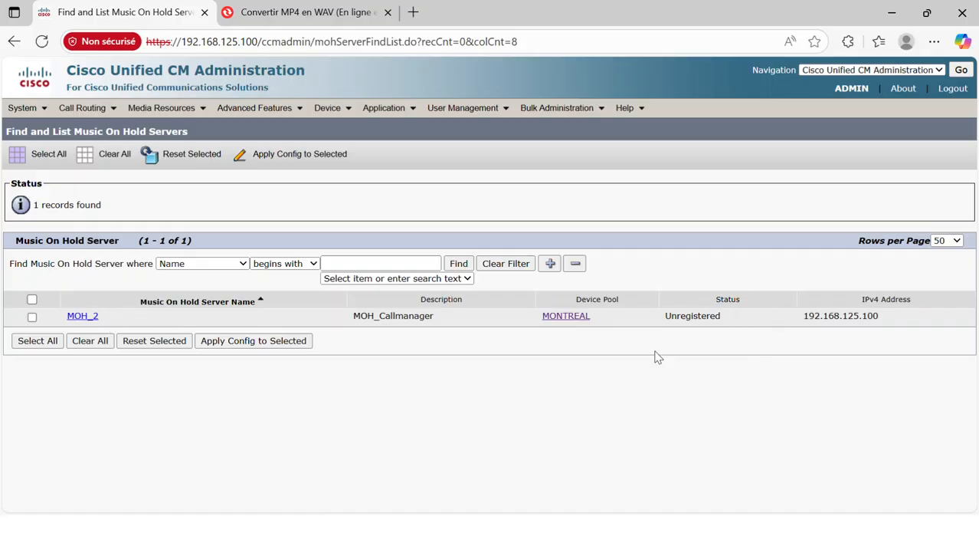
pyautogui.click(941, 70)
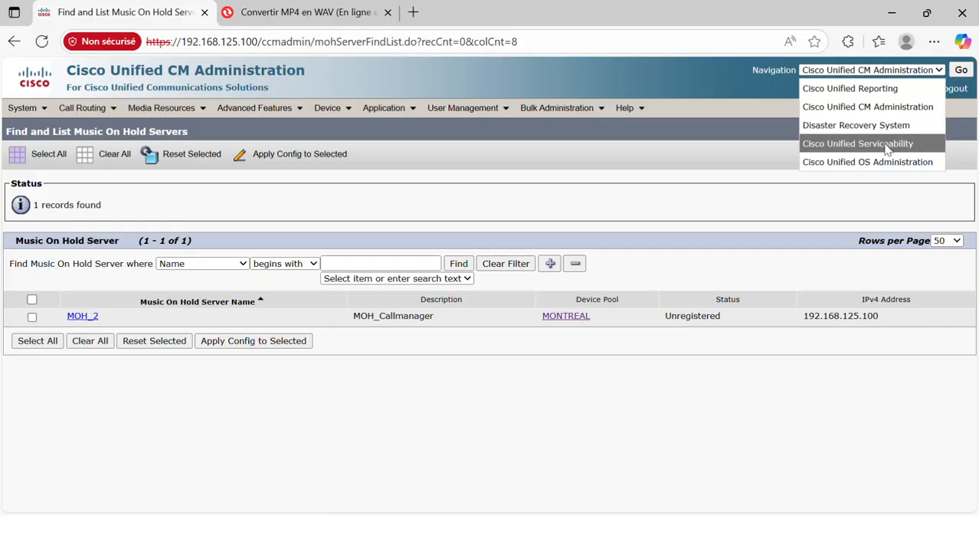
pyautogui.click(886, 150)
pyautogui.click(959, 69)
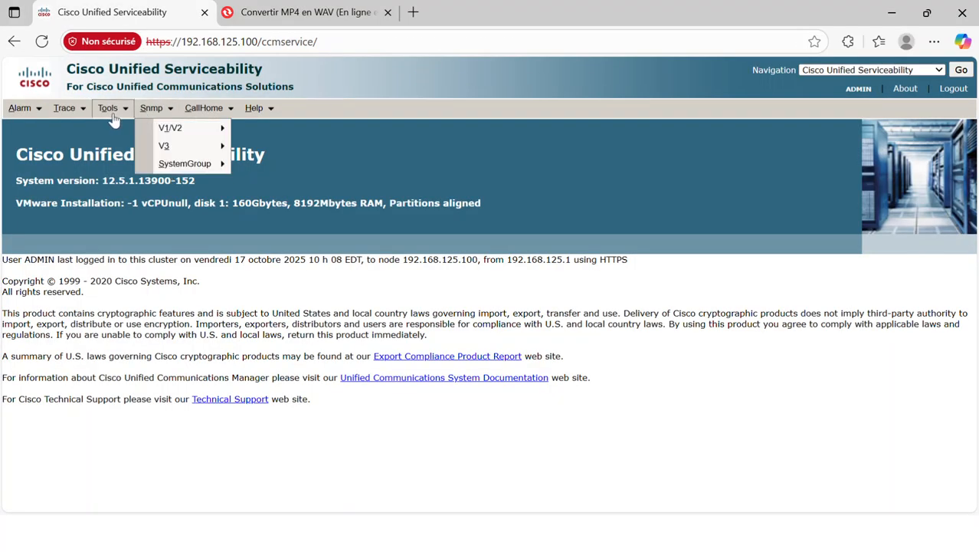
pyautogui.moveTo(108, 108)
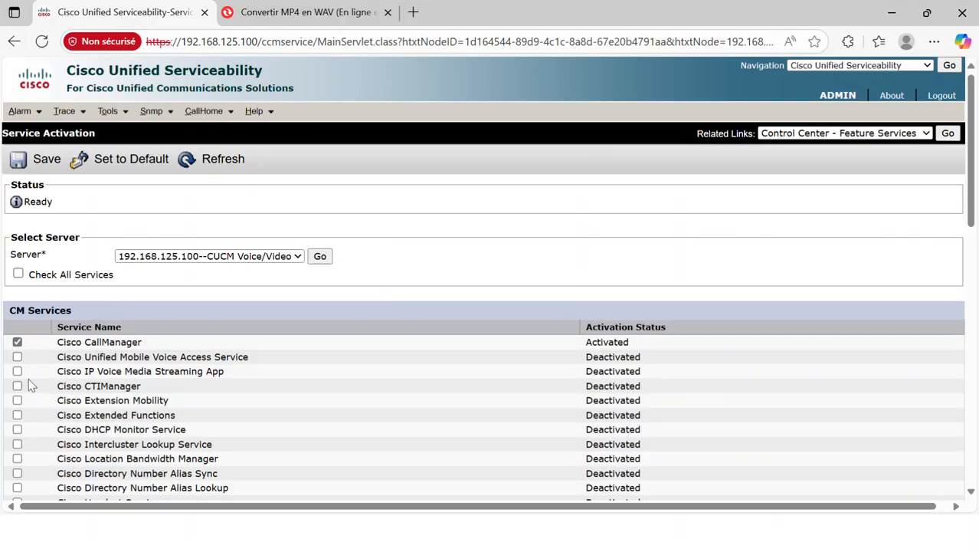
# - Activate the Cisco IP Voice Media Streaming App service, save the change, and check its activation status
pyautogui.click(17, 371)
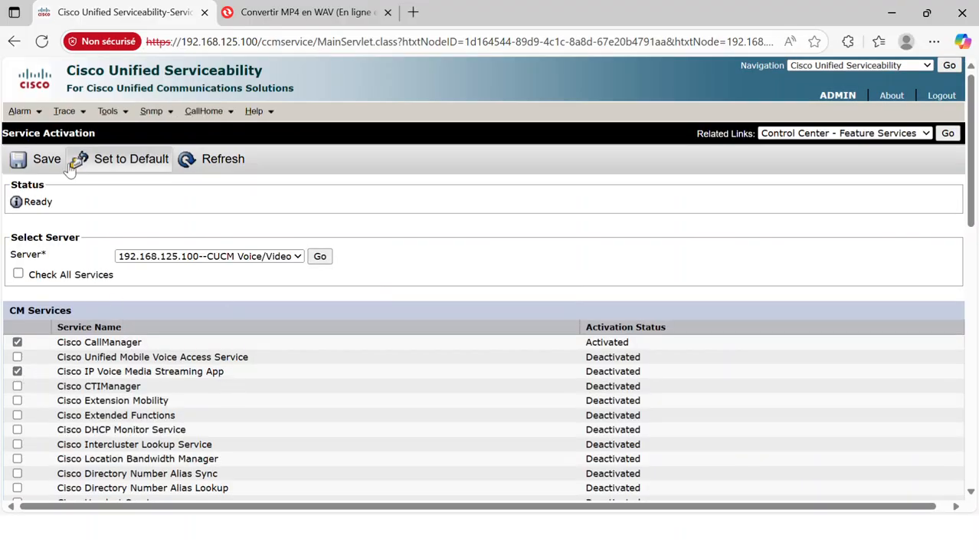
pyautogui.click(39, 158)
pyautogui.click(557, 141)
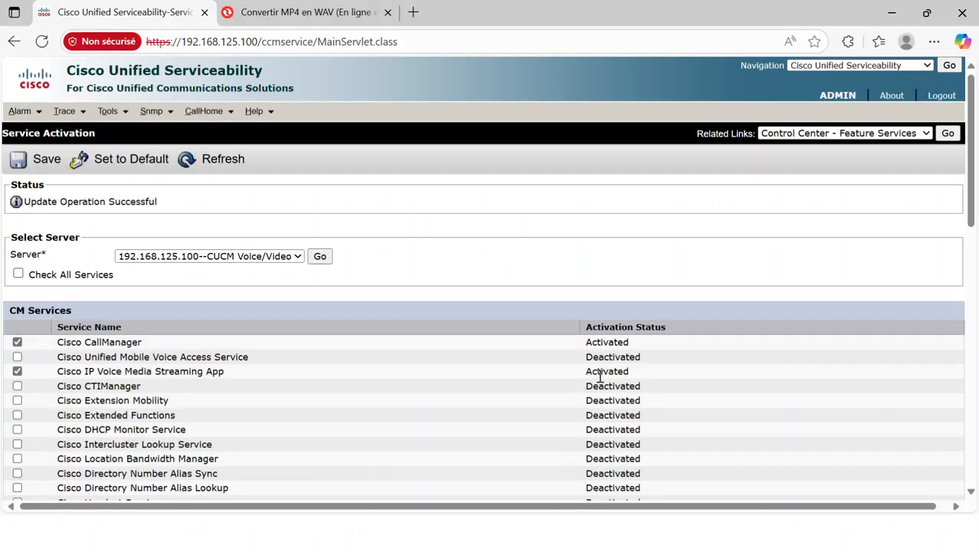
pyautogui.moveTo(581, 375); pyautogui.dragTo(666, 372)
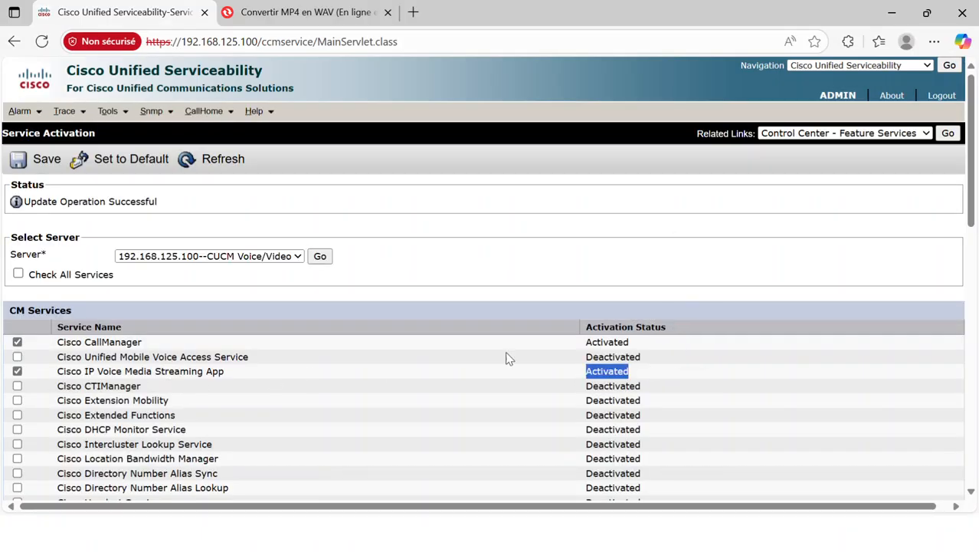
# - Switch from Cisco Unified Serviceability to Cisco Unified CM Administration
pyautogui.click(927, 66)
pyautogui.click(857, 98)
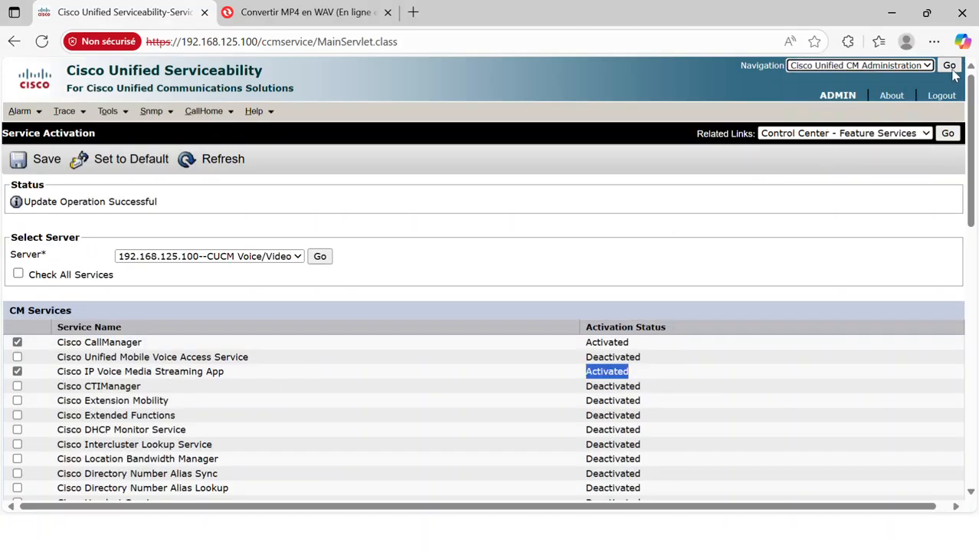
pyautogui.click(949, 65)
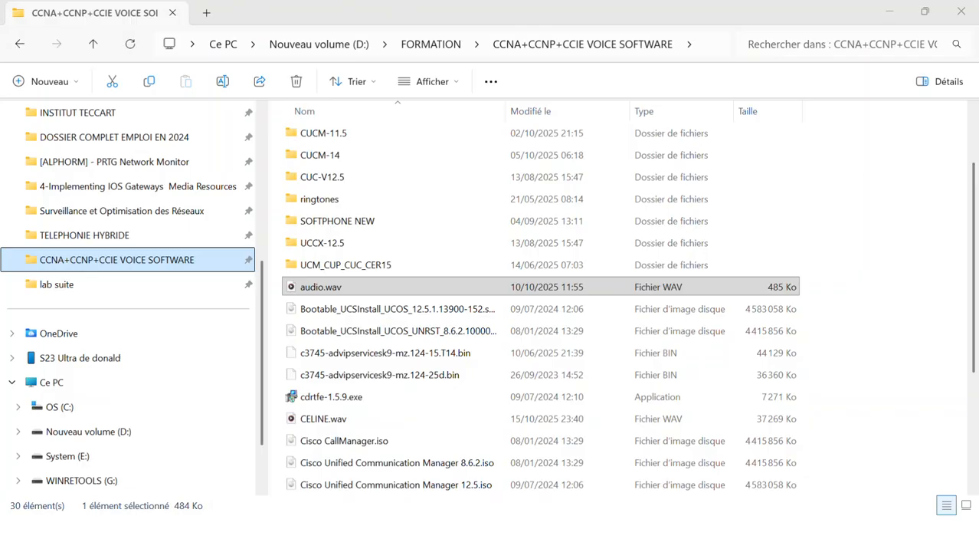
# - Look over the WAV files in the CCNA+CCNP+CCIE VOICE SOFTWARE folder in File Explorer and play audio.wav as a preview
pyautogui.click(320, 287)
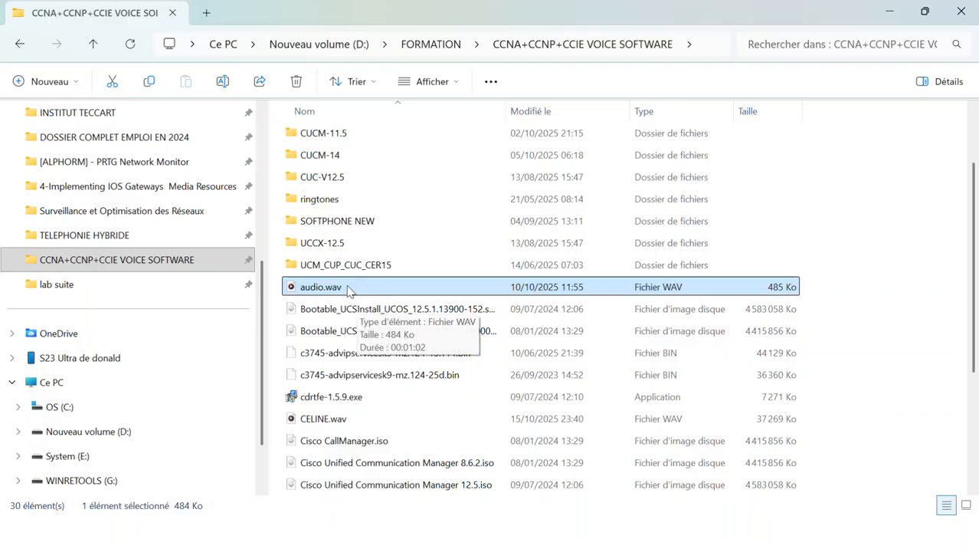
pyautogui.scroll(-1, 344, 399)
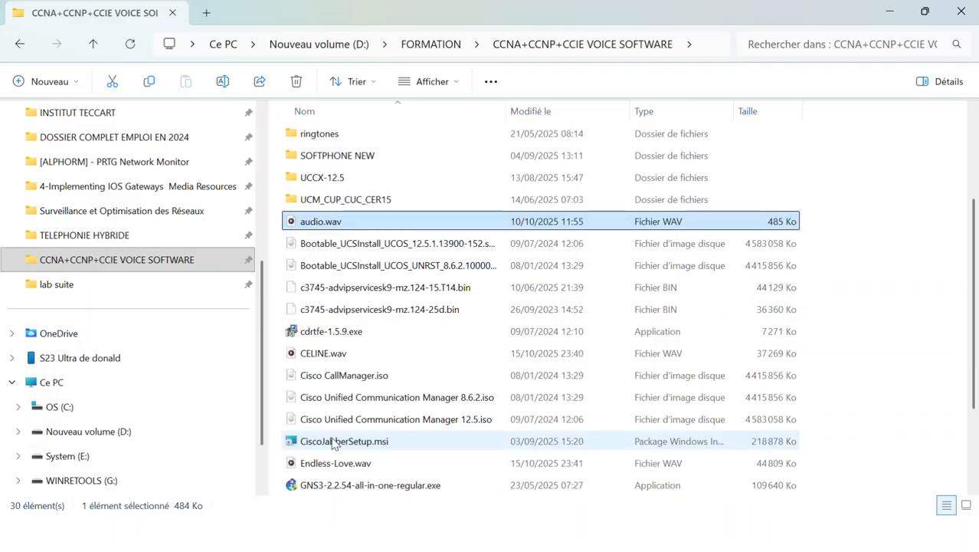
pyautogui.click(341, 354)
pyautogui.scroll(2, 354, 379)
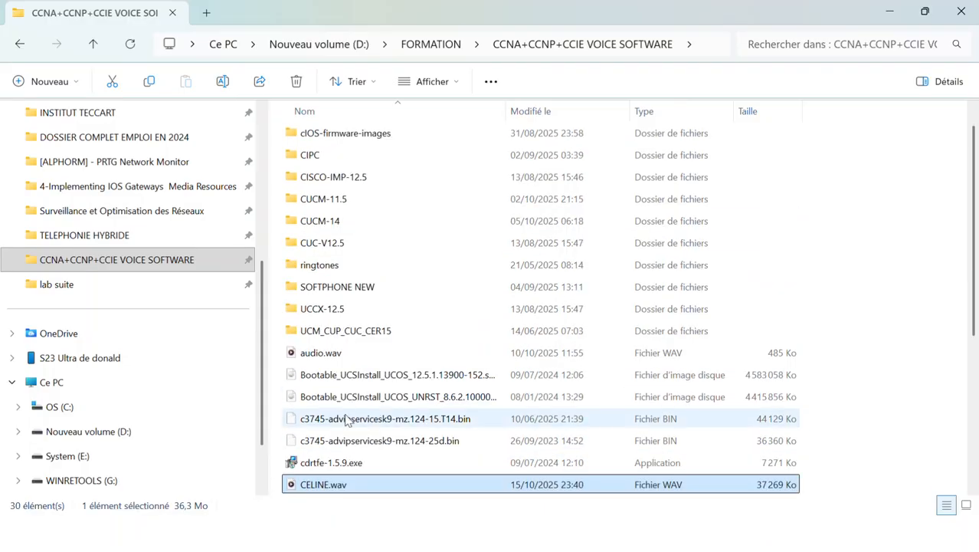
pyautogui.click(355, 355)
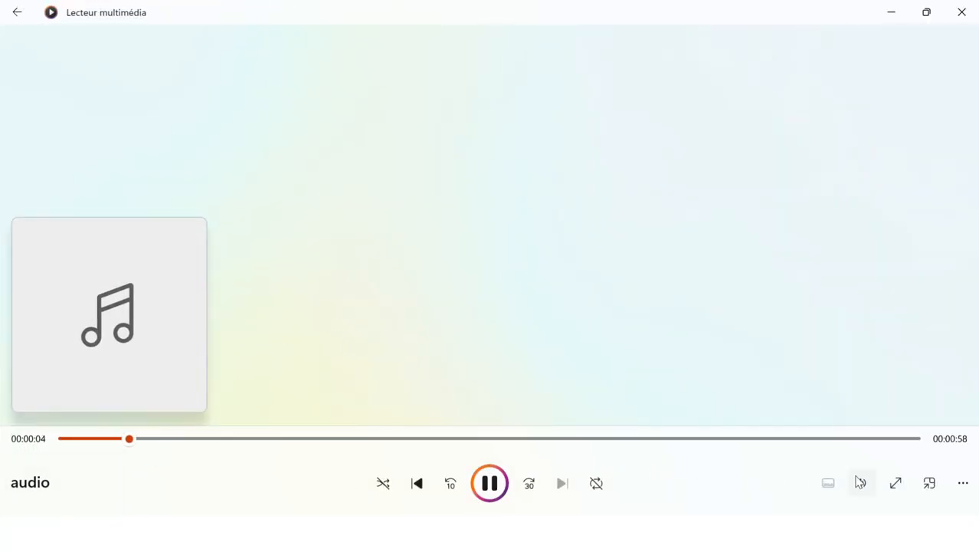
pyautogui.click(868, 491)
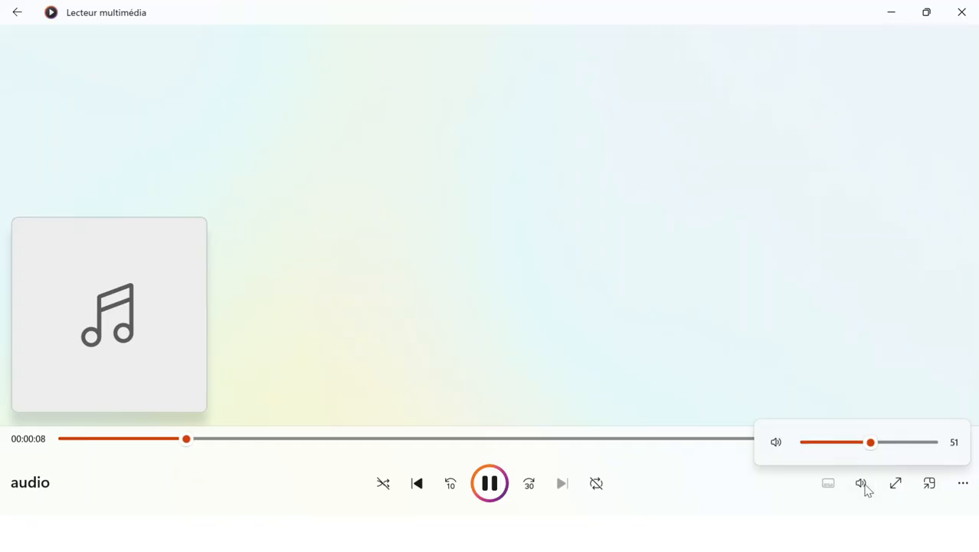
pyautogui.click(965, 14)
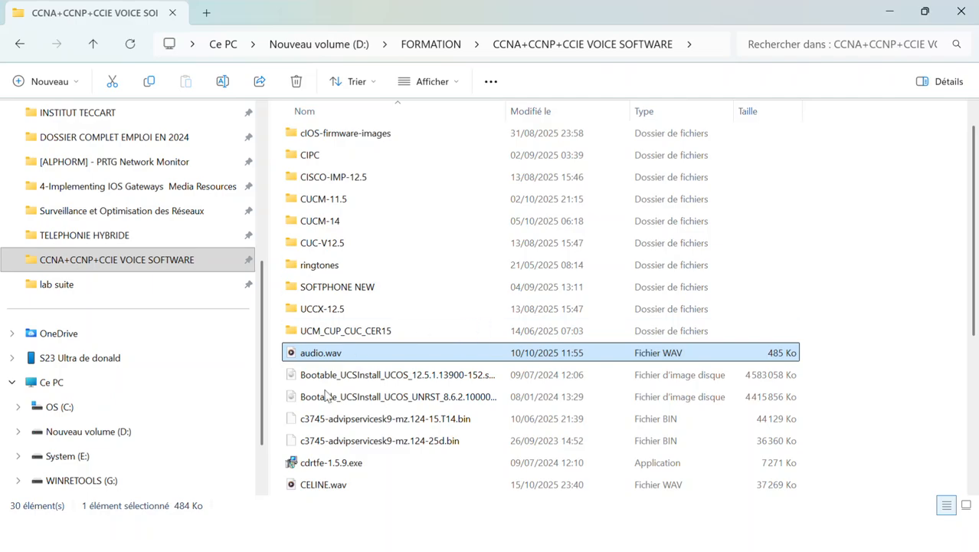
pyautogui.click(889, 10)
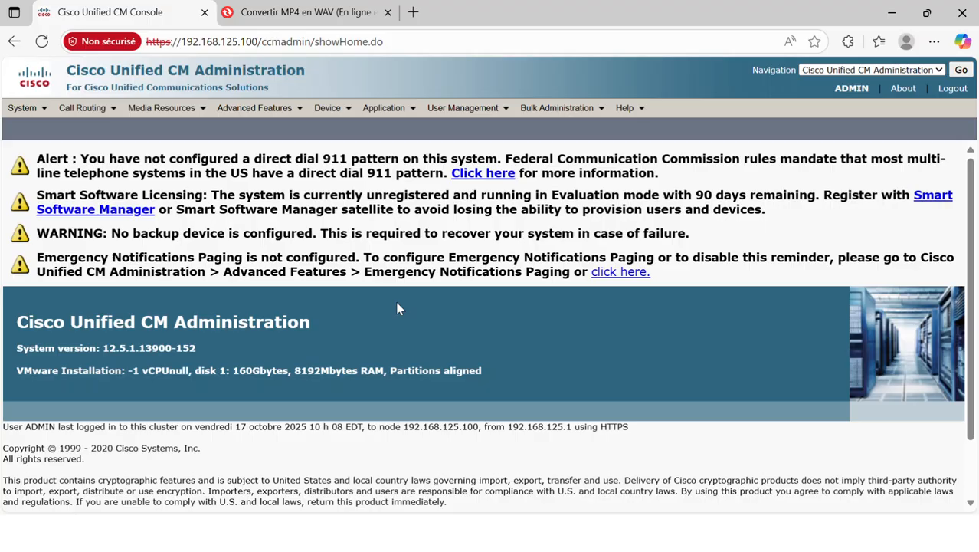
# - List the softkey templates and open the Cisco Feature with Feature Hardkeys template
pyautogui.click(337, 114)
pyautogui.moveTo(398, 259)
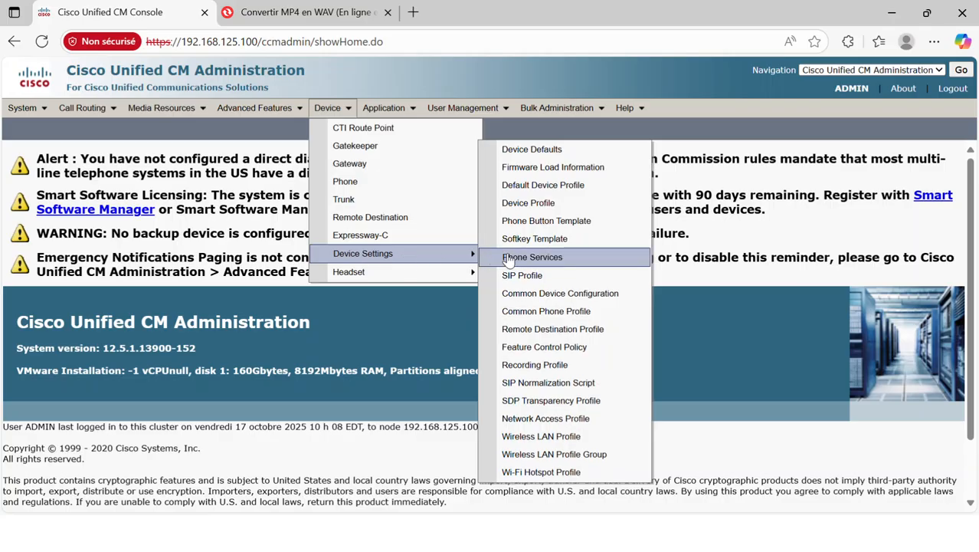
pyautogui.click(537, 239)
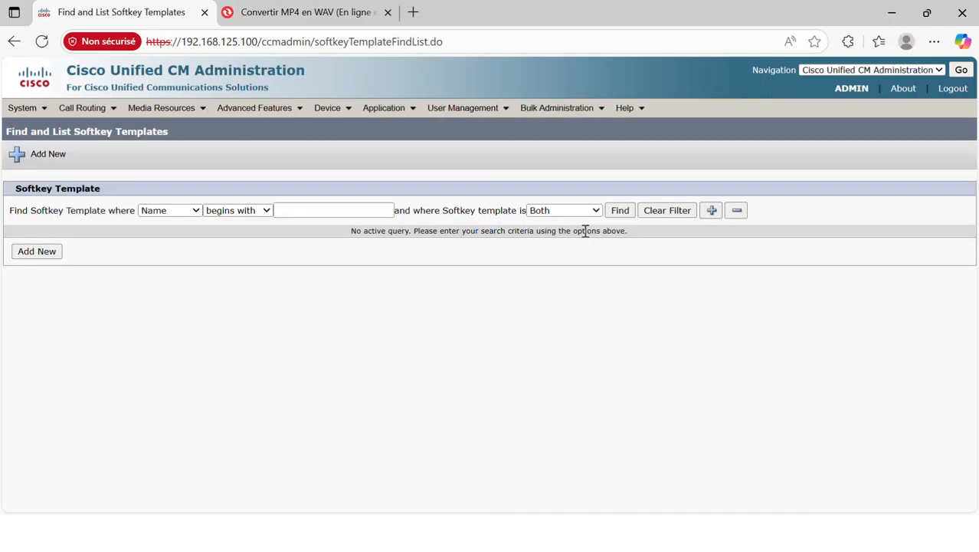
pyautogui.click(619, 212)
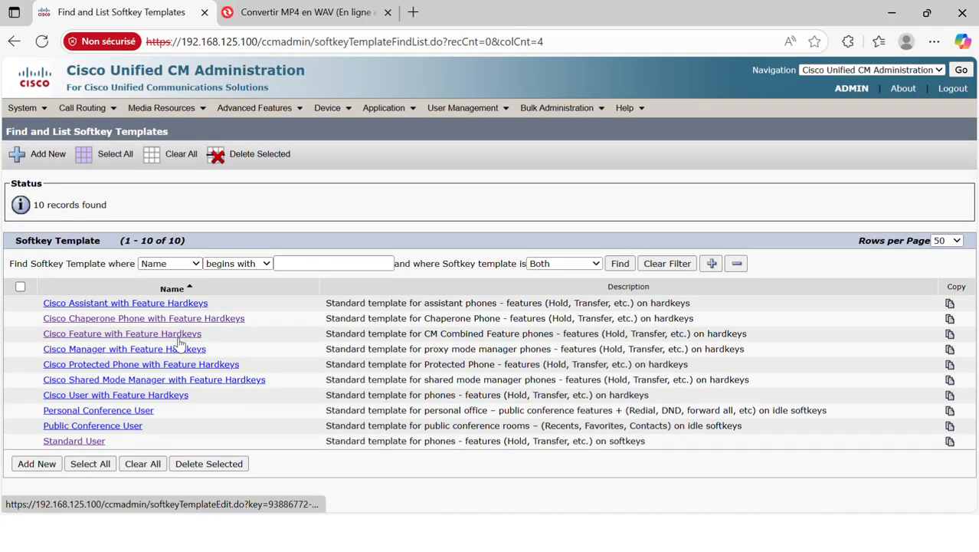
pyautogui.click(88, 335)
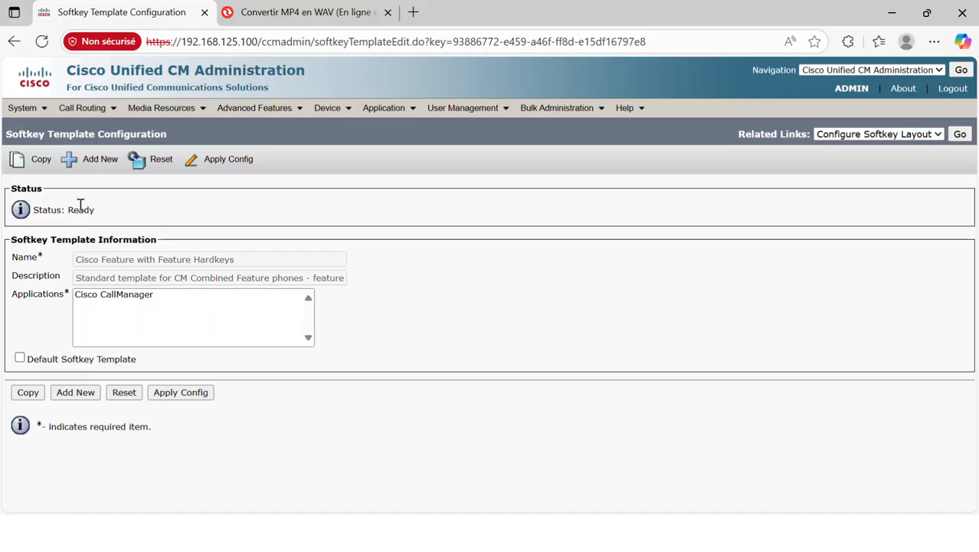
# - Copy the Cisco Feature with Feature Hardkeys template under the name PHONE OPTION and save it
pyautogui.click(31, 159)
pyautogui.moveTo(235, 261); pyautogui.dragTo(38, 266)
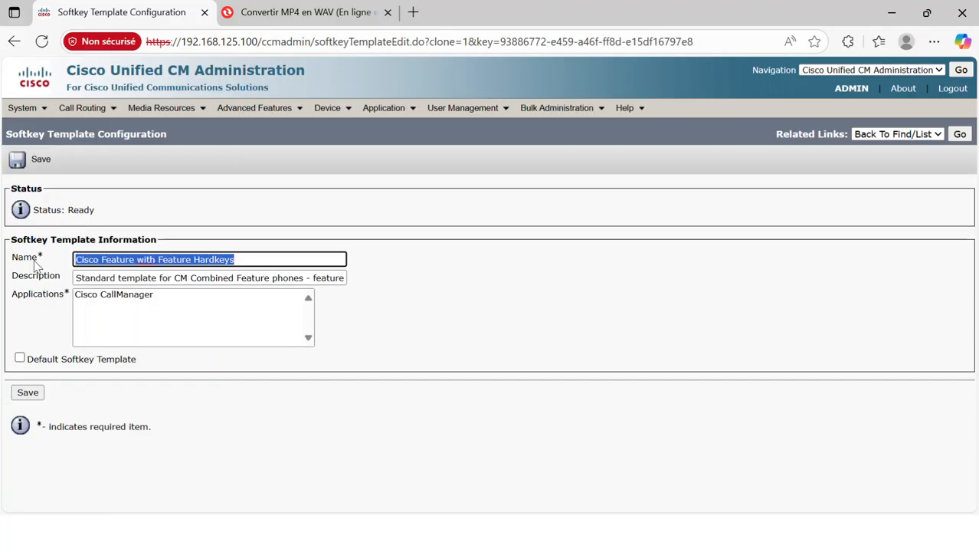
pyautogui.write('phon')
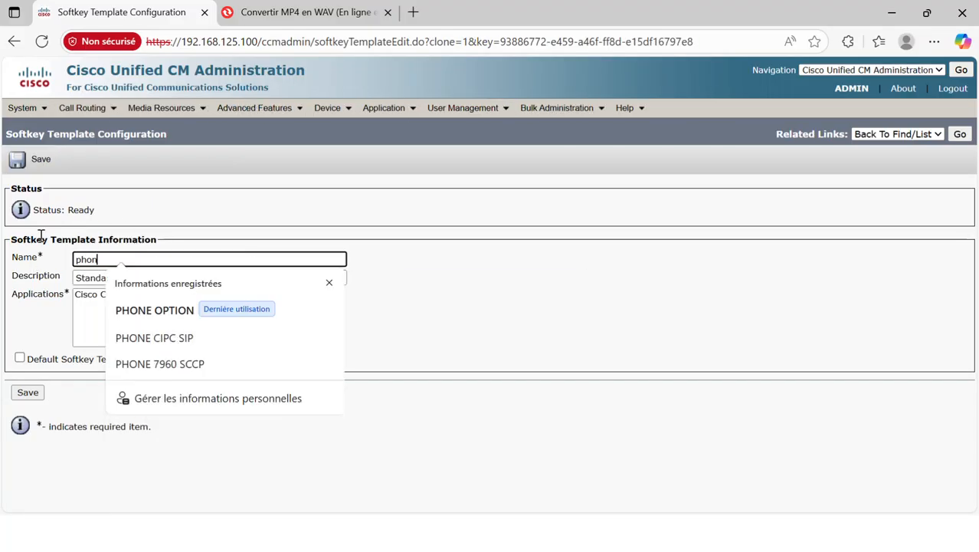
pyautogui.press('BackSpace')
pyautogui.press('BackSpace')
pyautogui.press('BackSpace')
pyautogui.press('BackSpace')
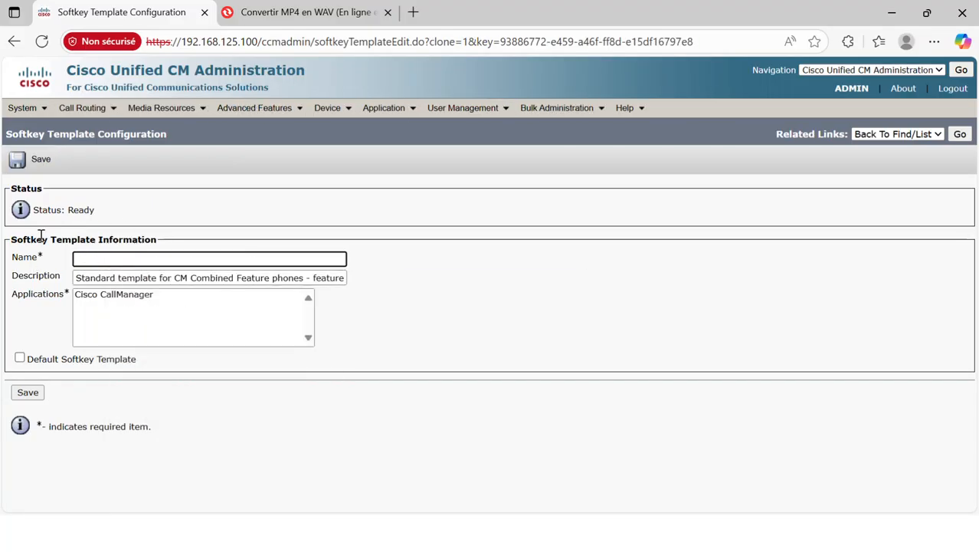
pyautogui.write('P')
pyautogui.press('BackSpace')
pyautogui.write('PHONE OPTION')
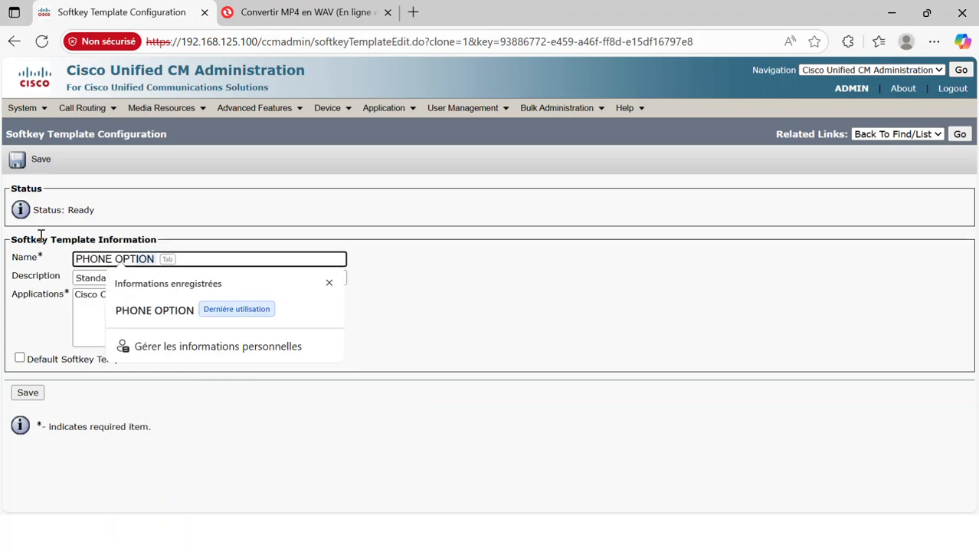
pyautogui.click(184, 309)
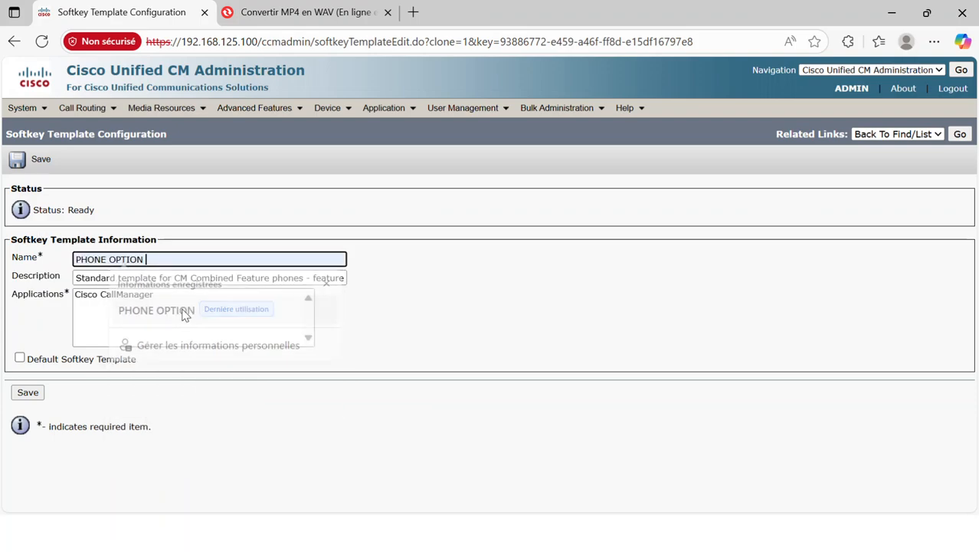
pyautogui.click(15, 159)
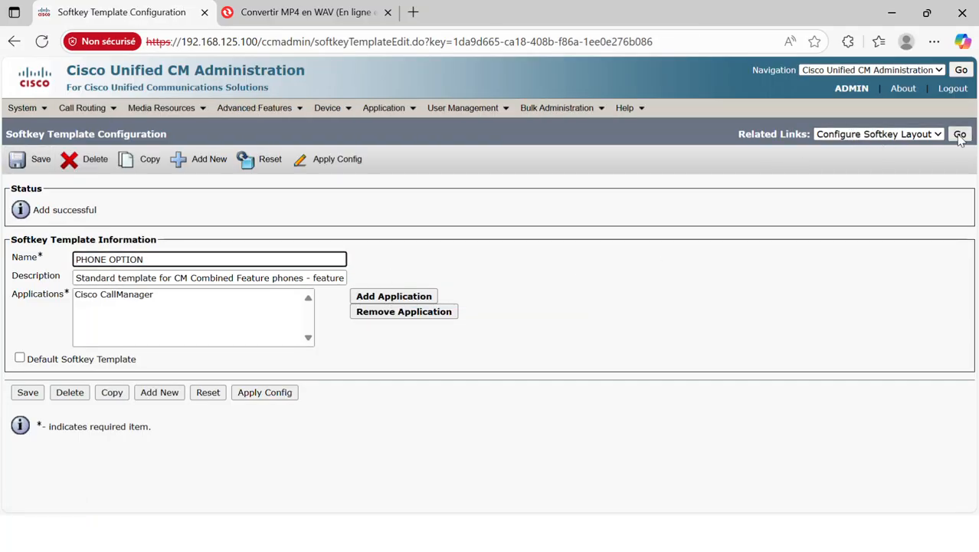
# - Open the softkey layout of PHONE OPTION and compare it with the softkeys on the phones in the WINDOWS-101 virtual machine
pyautogui.click(959, 134)
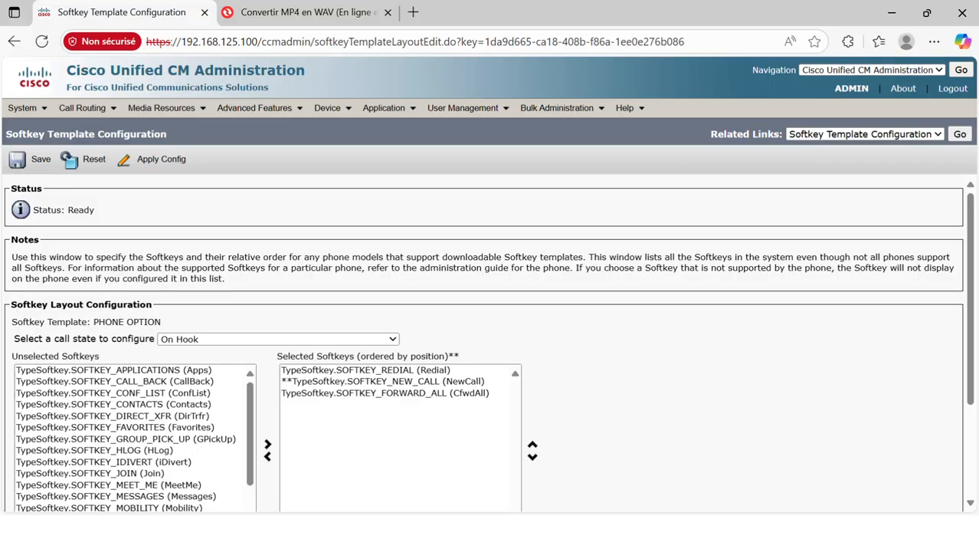
pyautogui.hotkey('alt', 'Tab')
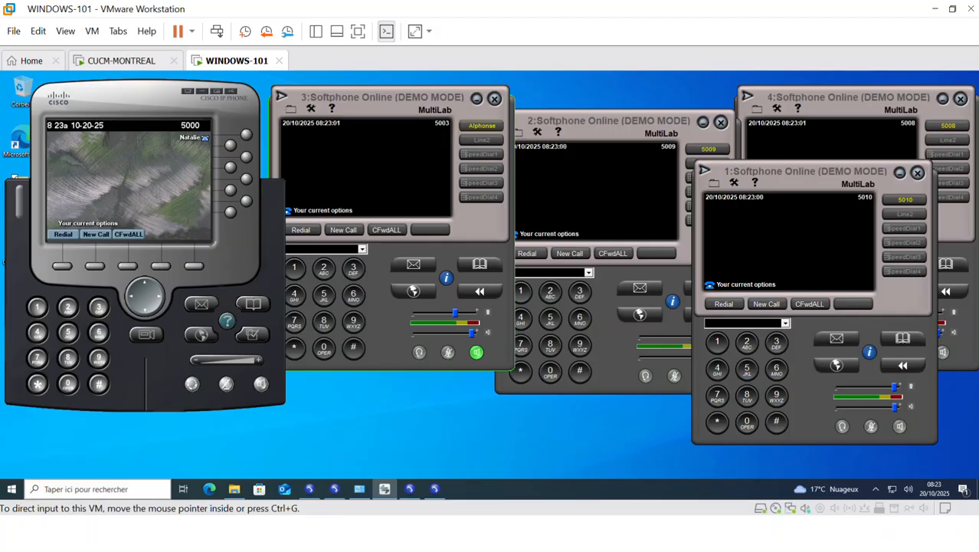
pyautogui.click(61, 429)
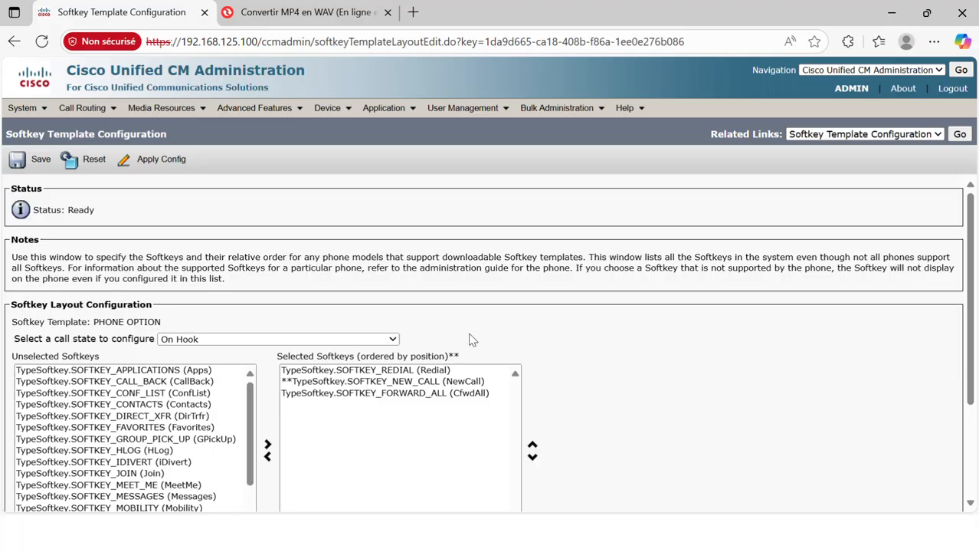
# - Add the Hold and Transfer softkeys to the selected softkeys for the Connected call state
pyautogui.scroll(-1, 472, 338)
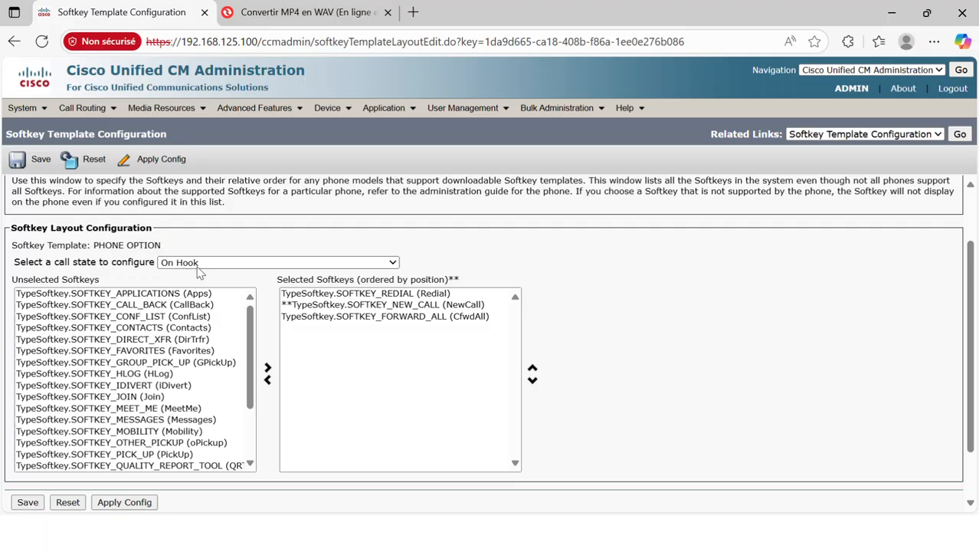
pyautogui.click(396, 263)
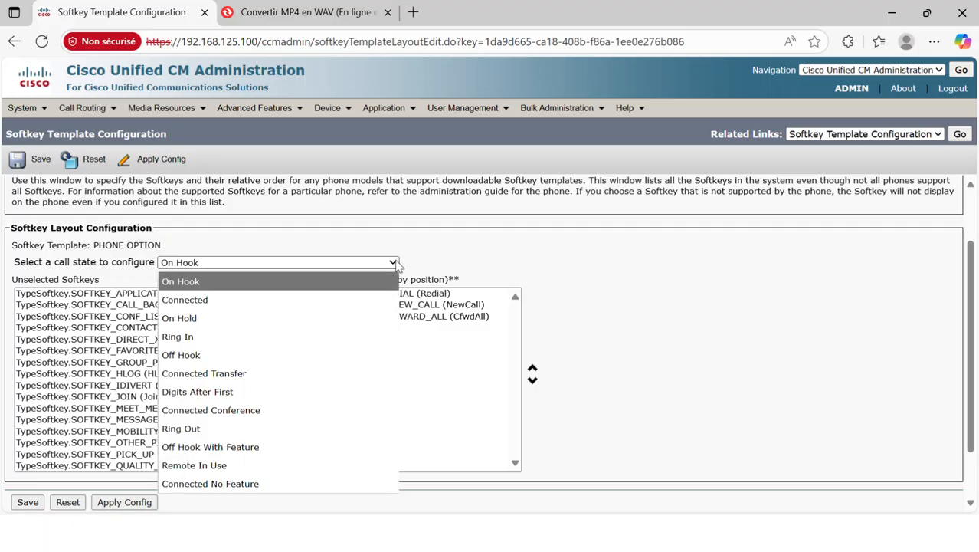
pyautogui.click(213, 300)
pyautogui.scroll(-2, 221, 270)
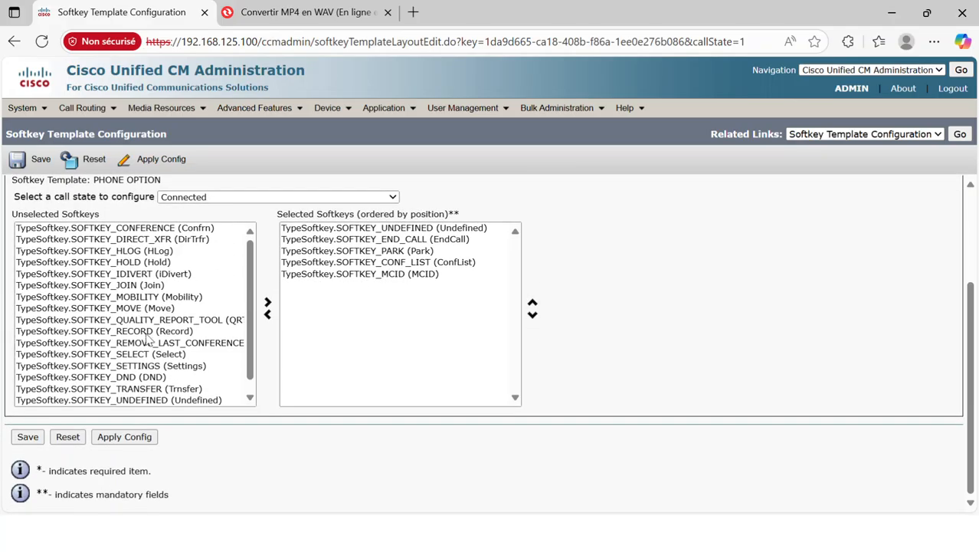
pyautogui.click(155, 262)
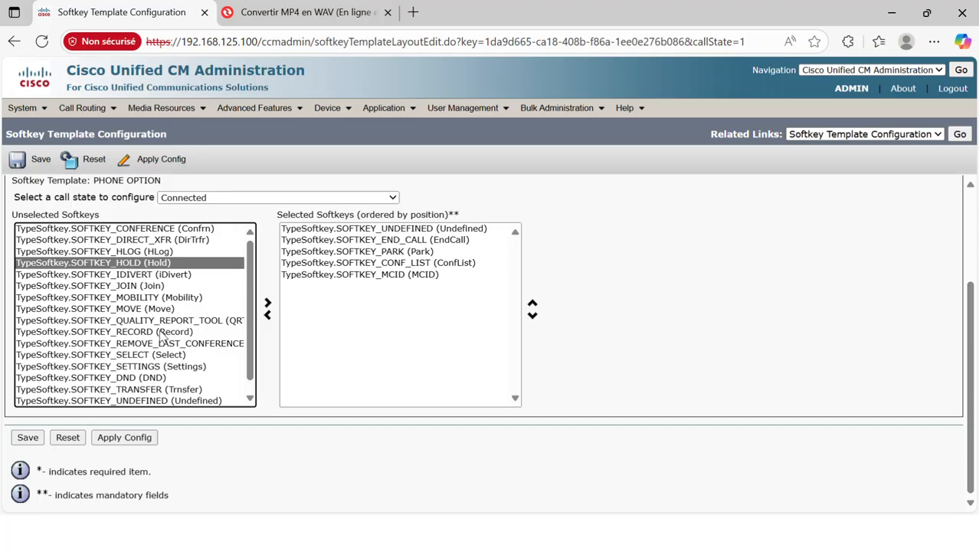
pyautogui.keyDown('ctrl'); pyautogui.click(159, 389); pyautogui.keyUp('ctrl')
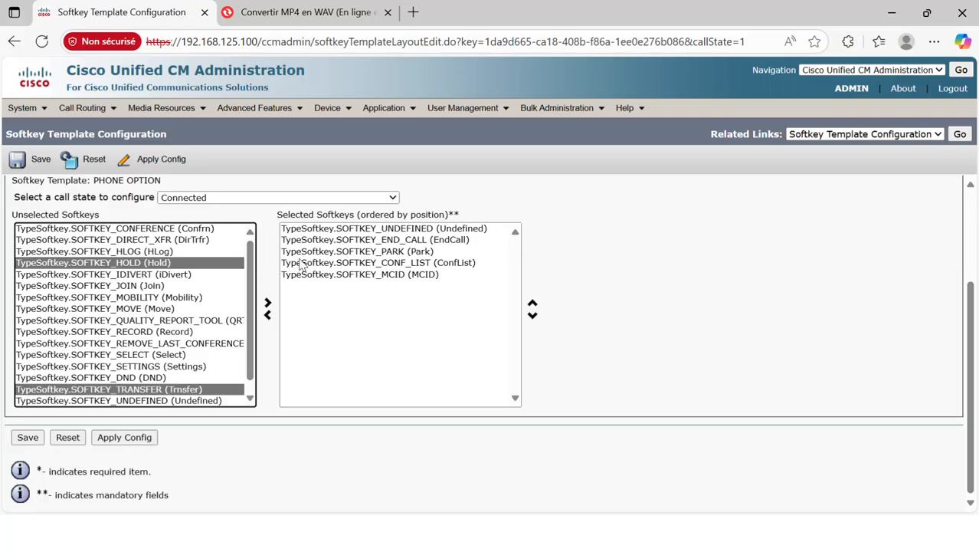
pyautogui.click(268, 303)
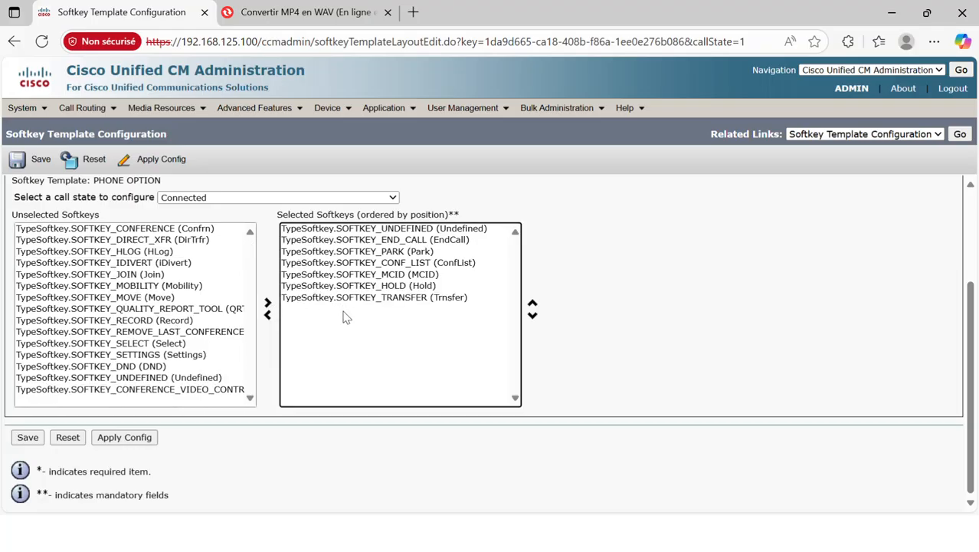
# - Move the Hold softkey to the first position among the selected softkeys of the Connected state
pyautogui.click(423, 286)
pyautogui.keyDown('ctrl'); pyautogui.click(426, 299); pyautogui.keyUp('ctrl')
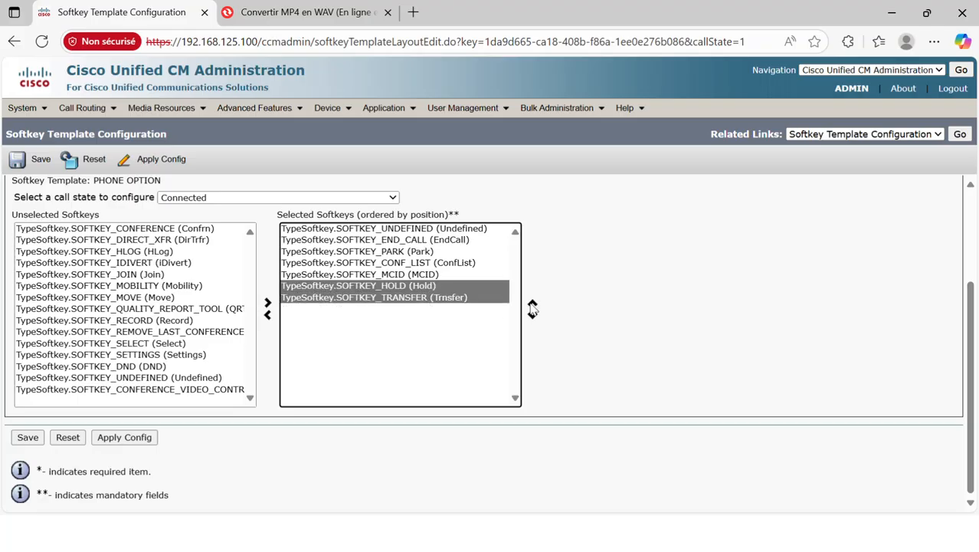
pyautogui.click(532, 303)
pyautogui.click(417, 275)
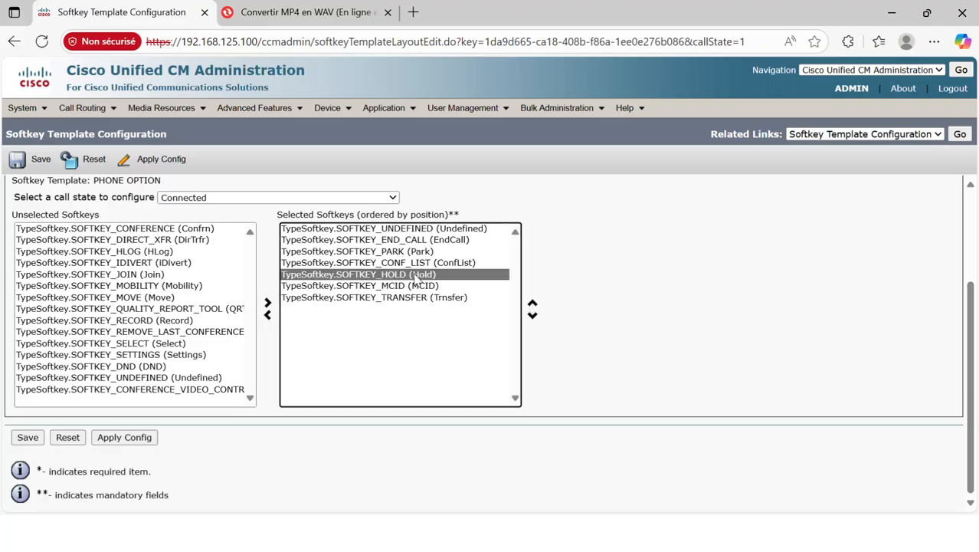
pyautogui.click(533, 304)
pyautogui.click(532, 303)
pyautogui.click(532, 304)
pyautogui.click(533, 303)
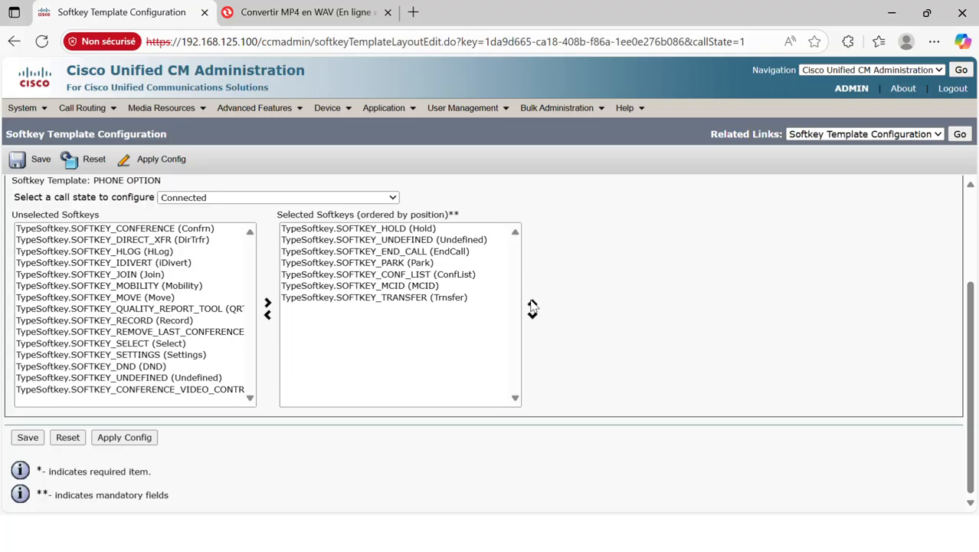
# - Move the Transfer softkey to second position, directly after Hold, and save the PHONE OPTION layout
pyautogui.click(420, 298)
pyautogui.click(533, 304)
pyautogui.click(533, 303)
pyautogui.click(533, 303)
pyautogui.click(533, 303)
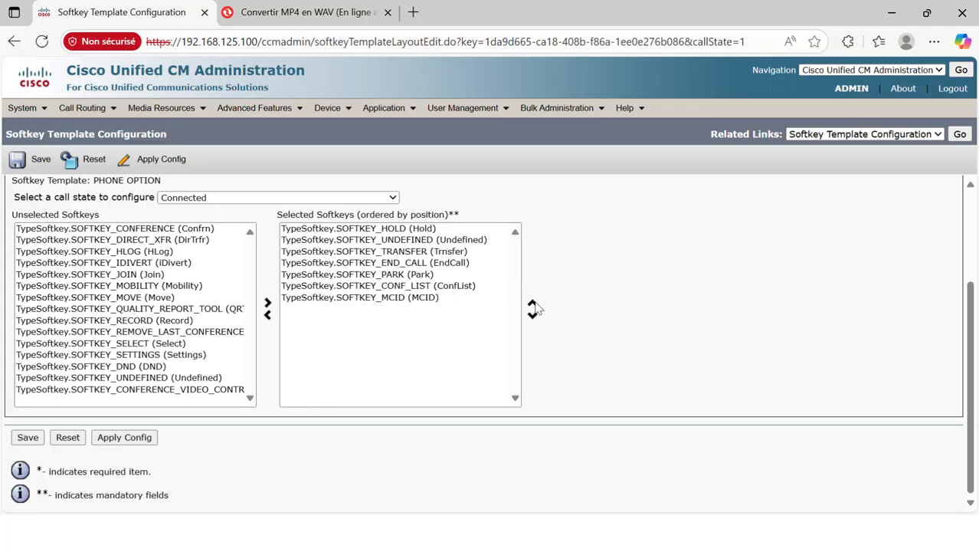
pyautogui.click(533, 304)
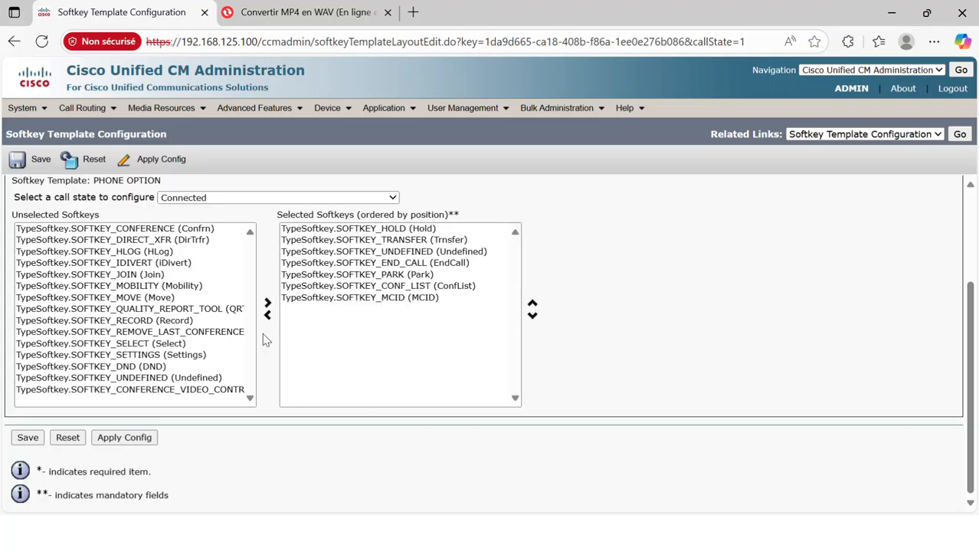
pyautogui.click(41, 161)
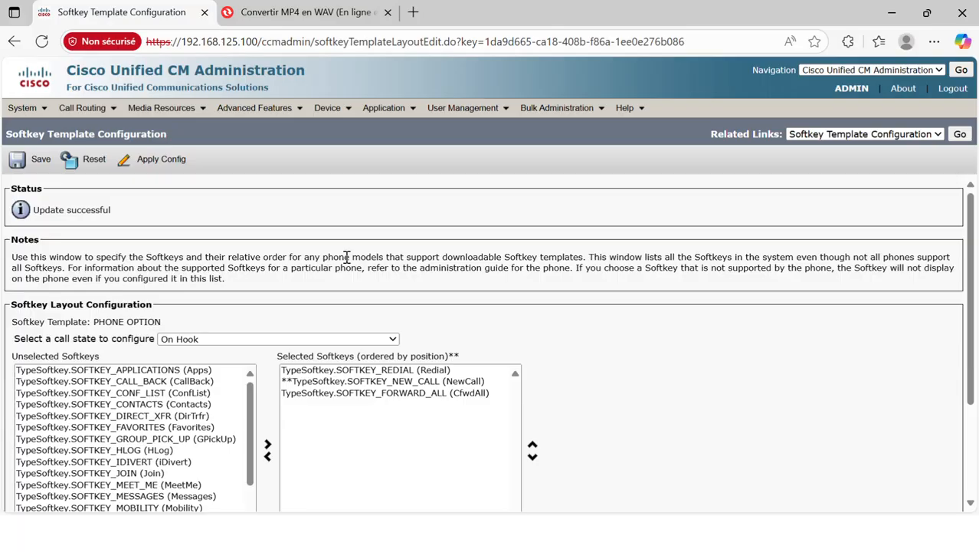
pyautogui.moveTo(98, 323); pyautogui.dragTo(158, 321)
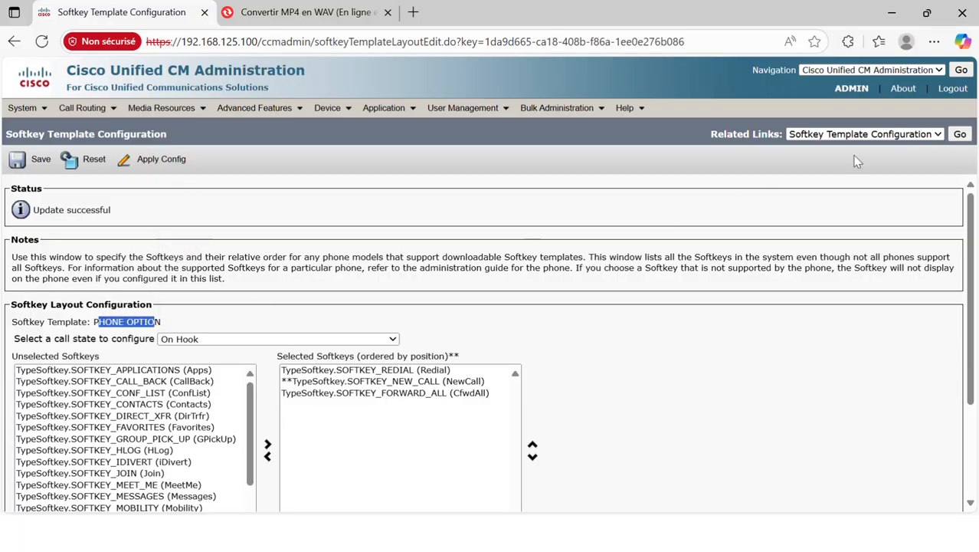
# - Return to the softkey template list, then open the configuration of phone CIPC1 from the phone list
pyautogui.click(931, 135)
pyautogui.click(837, 172)
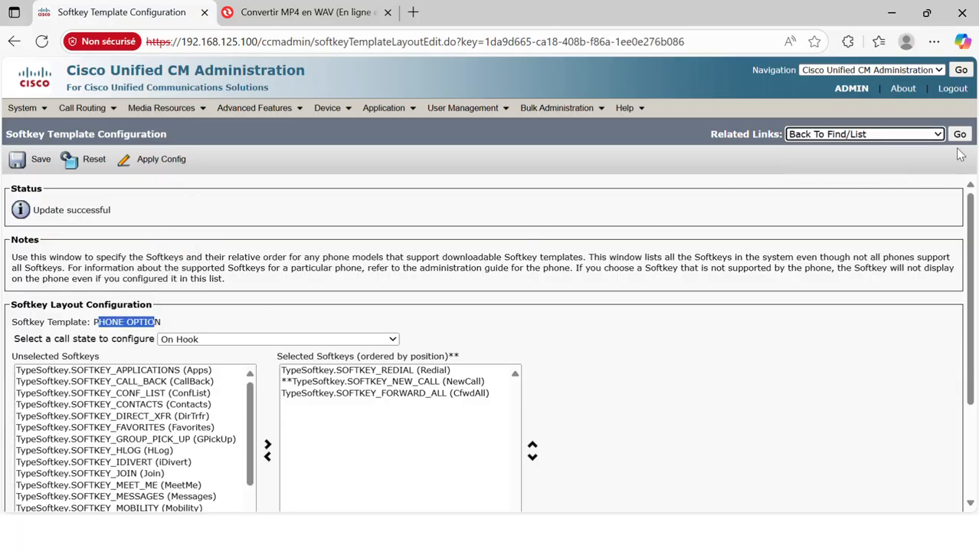
pyautogui.click(960, 134)
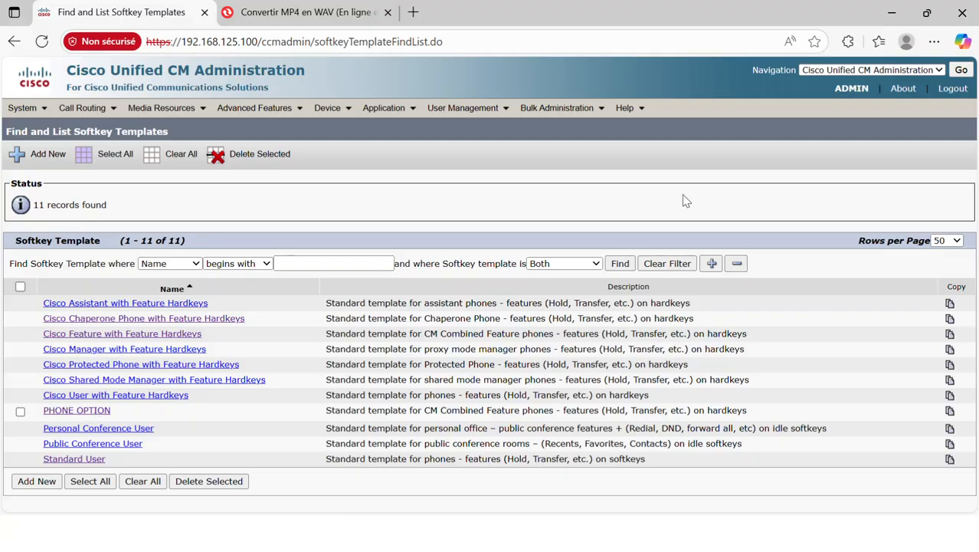
pyautogui.moveTo(328, 108)
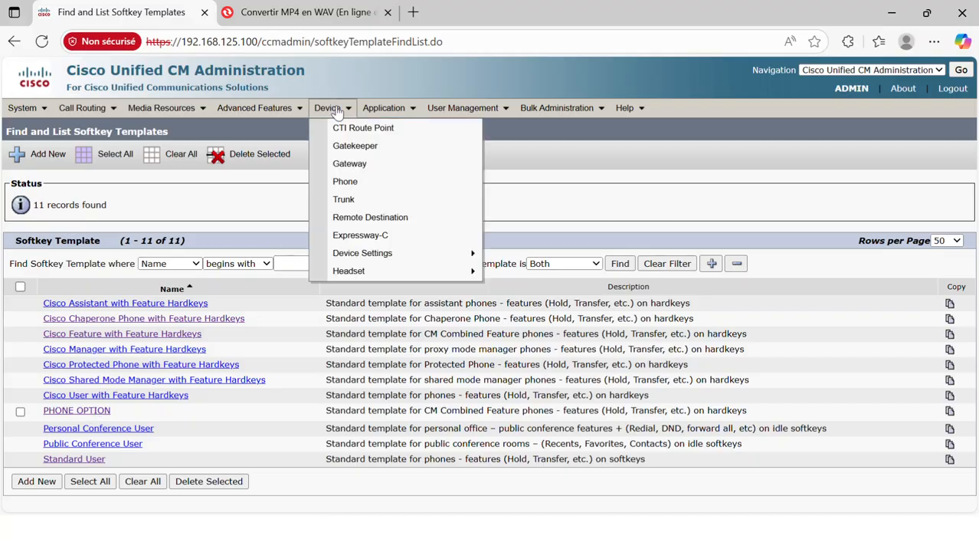
pyautogui.click(342, 181)
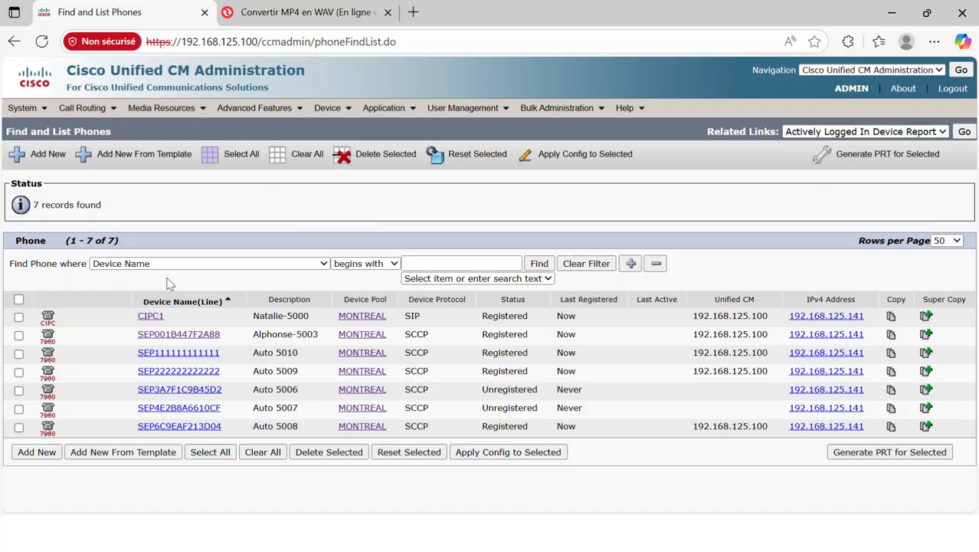
pyautogui.click(150, 317)
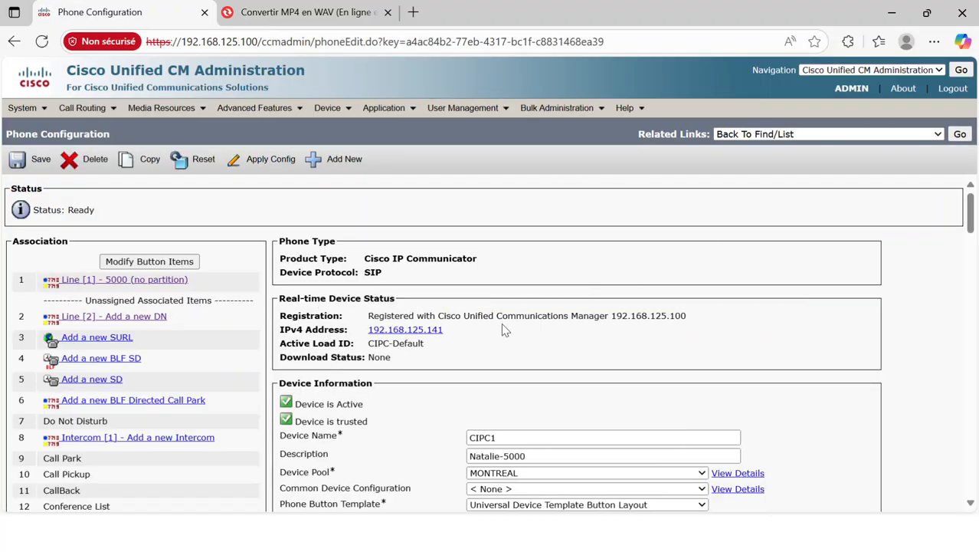
# - Assign the PHONE OPTION softkey template to phone CIPC1, save the phone and apply its configuration
pyautogui.scroll(-6, 540, 343)
pyautogui.scroll(4, 334, 382)
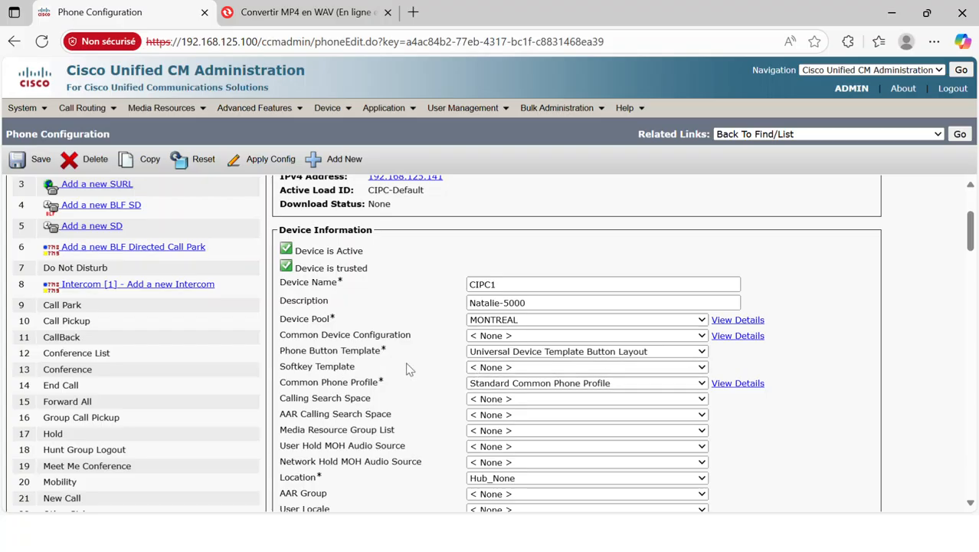
pyautogui.click(520, 366)
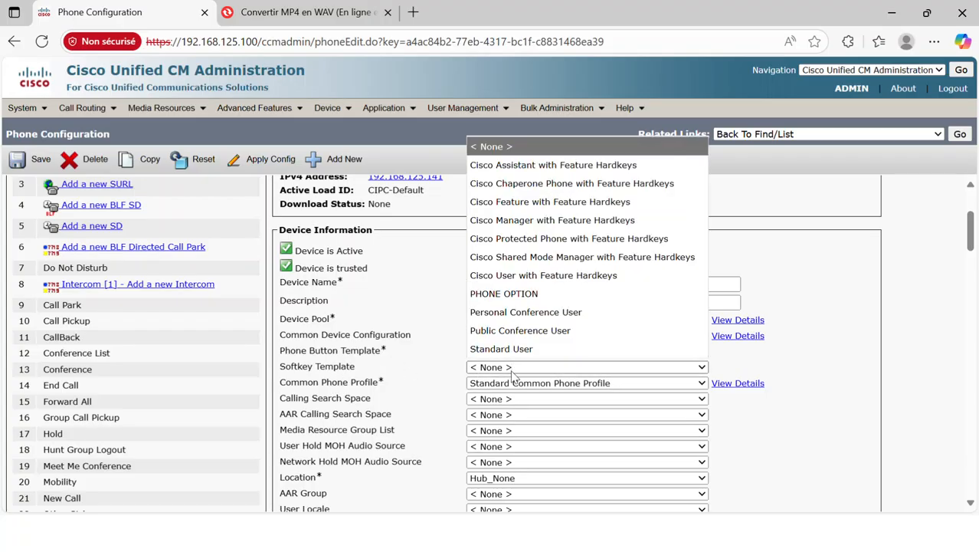
pyautogui.click(499, 295)
pyautogui.click(25, 162)
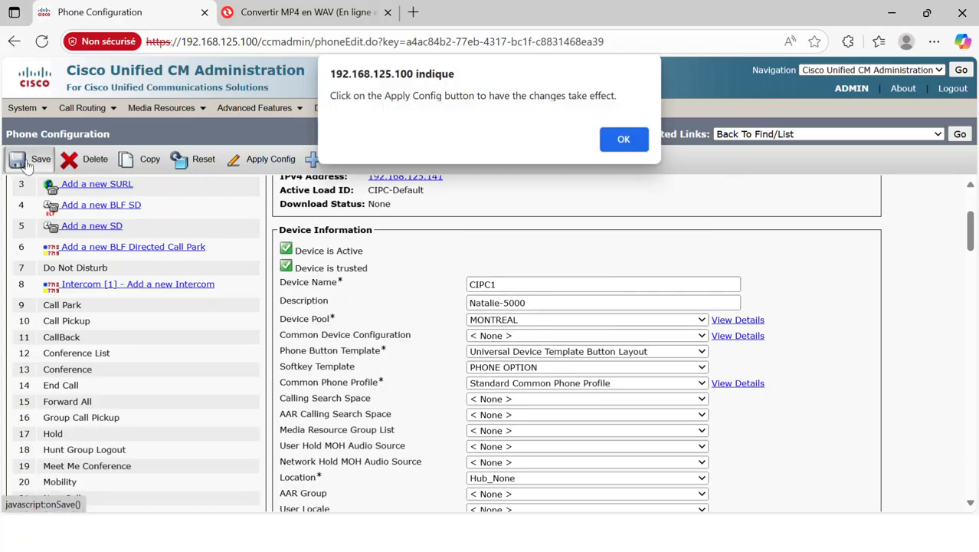
pyautogui.click(622, 140)
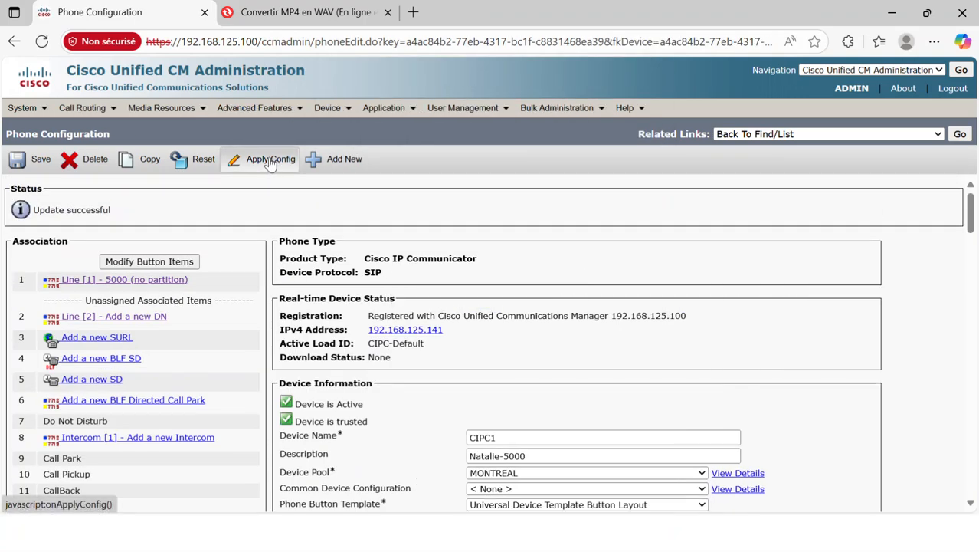
pyautogui.click(268, 161)
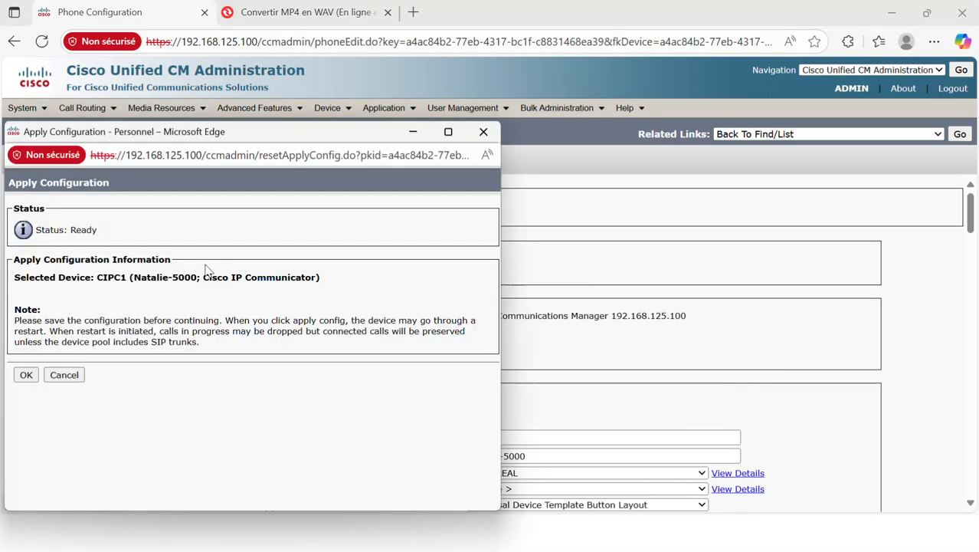
pyautogui.click(26, 374)
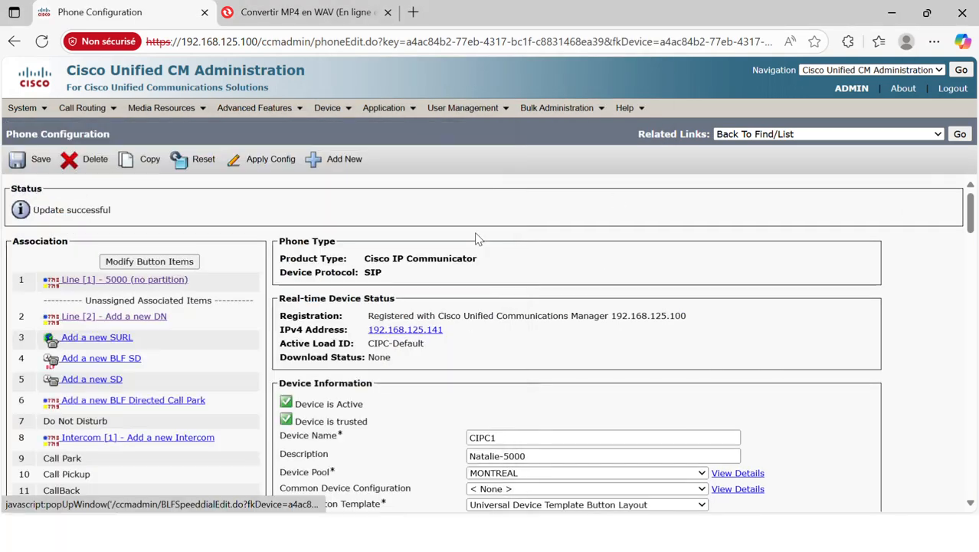
# - Switch to the WINDOWS-101 virtual machine, call extension 5003 from the Cisco IP phone with extension 5000 and answer on the 5003 softphone
pyautogui.click(890, 13)
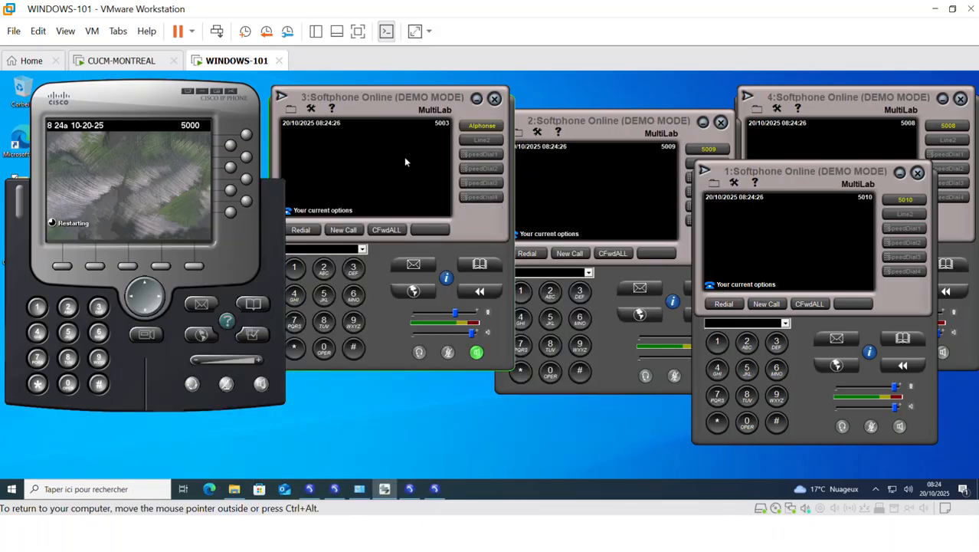
pyautogui.click(411, 111)
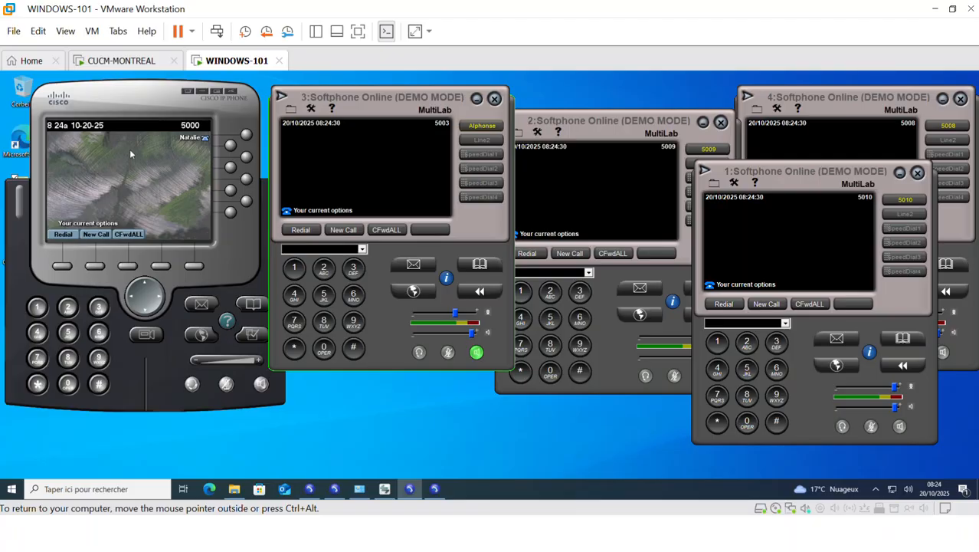
pyautogui.click(65, 332)
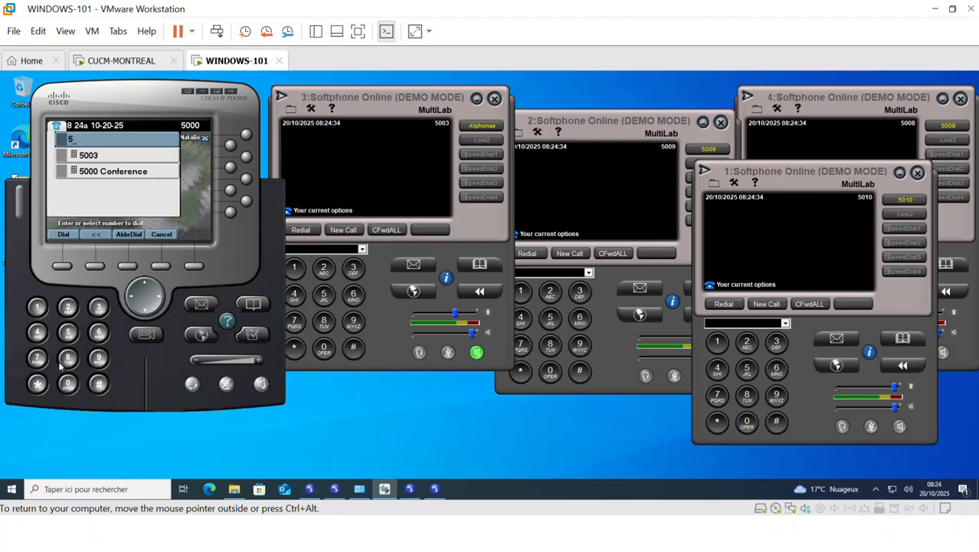
pyautogui.click(68, 383)
pyautogui.click(67, 383)
pyautogui.click(97, 308)
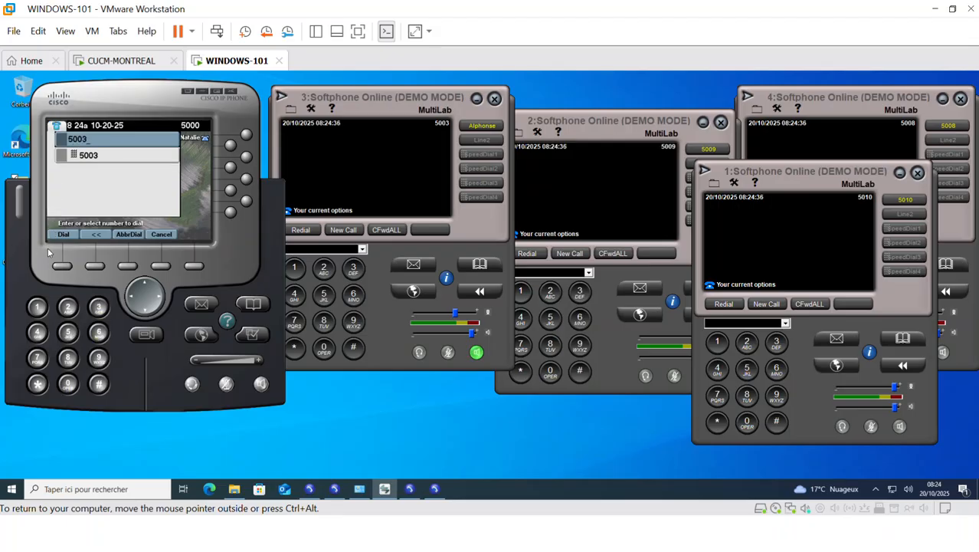
pyautogui.click(63, 233)
pyautogui.click(308, 234)
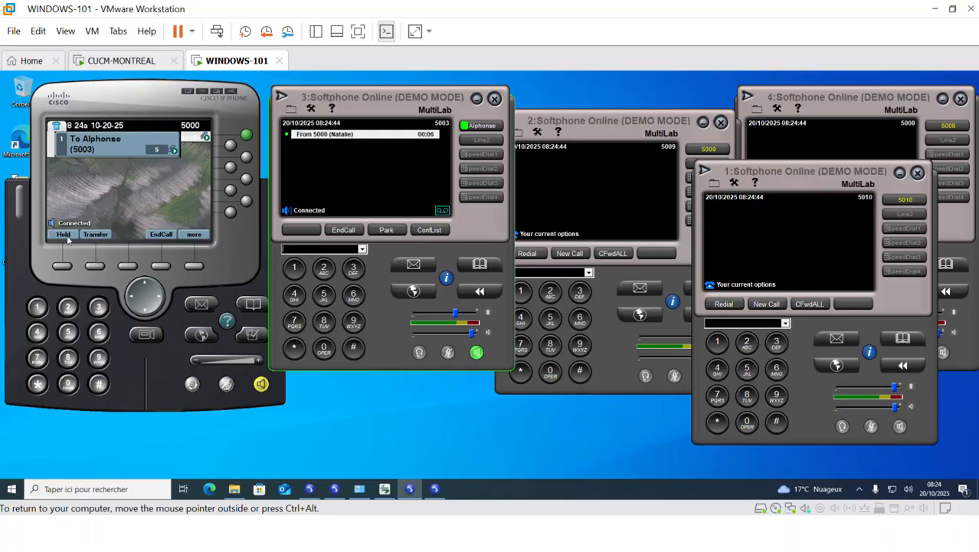
# - Put the connected call on hold from phone 5000, then end the call on softphone 5003
pyautogui.click(64, 235)
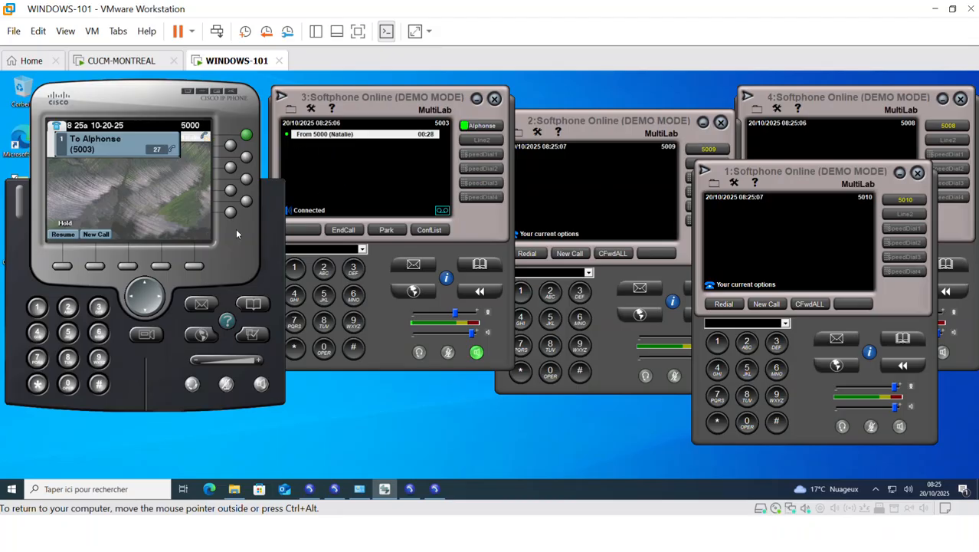
pyautogui.click(343, 230)
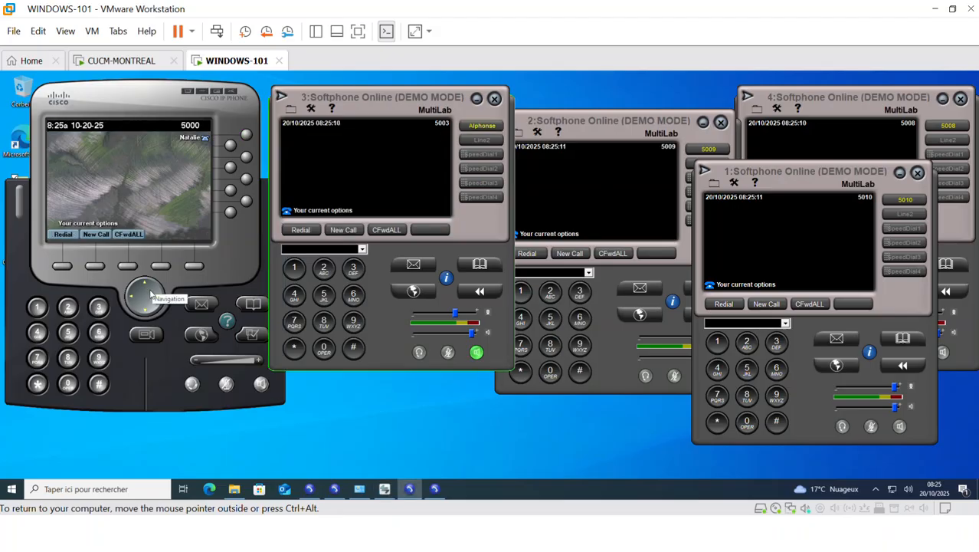
pyautogui.click(43, 344)
pyautogui.click(60, 267)
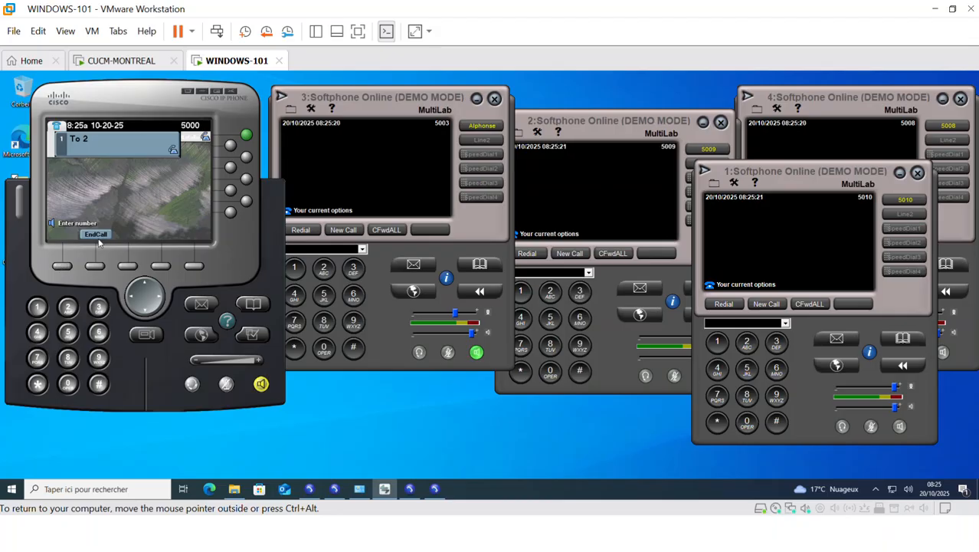
pyautogui.click(97, 237)
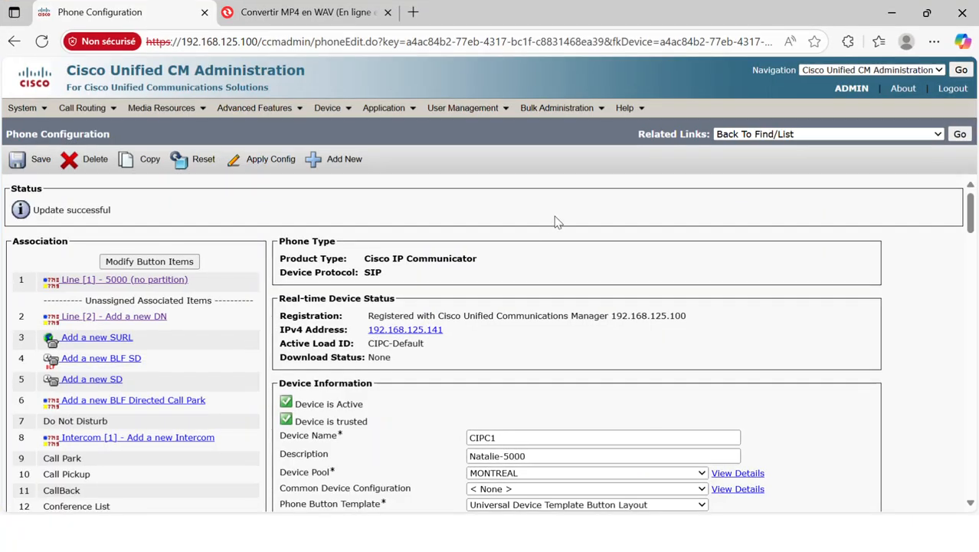
# - Return to Cisco Unified CM Administration and start a new Music On Hold audio source
pyautogui.click(162, 113)
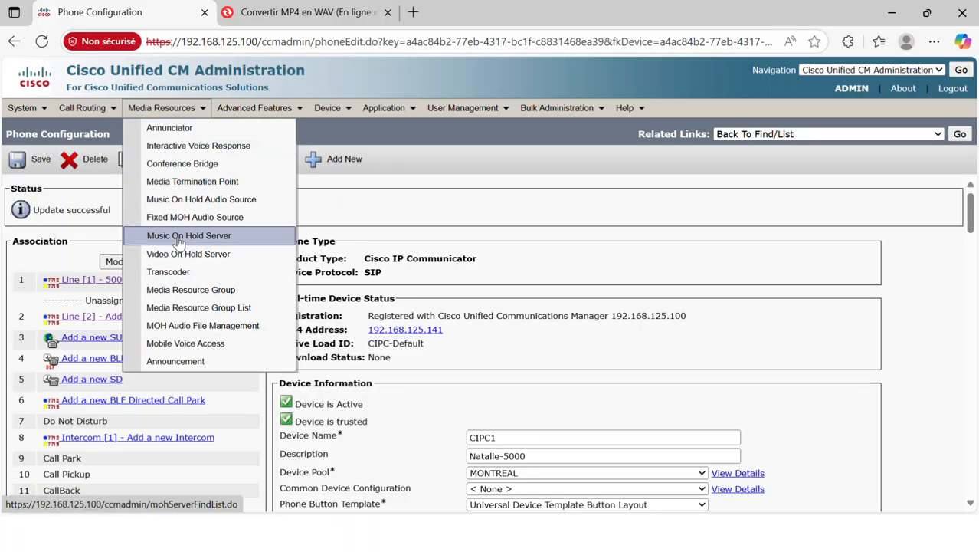
pyautogui.click(191, 200)
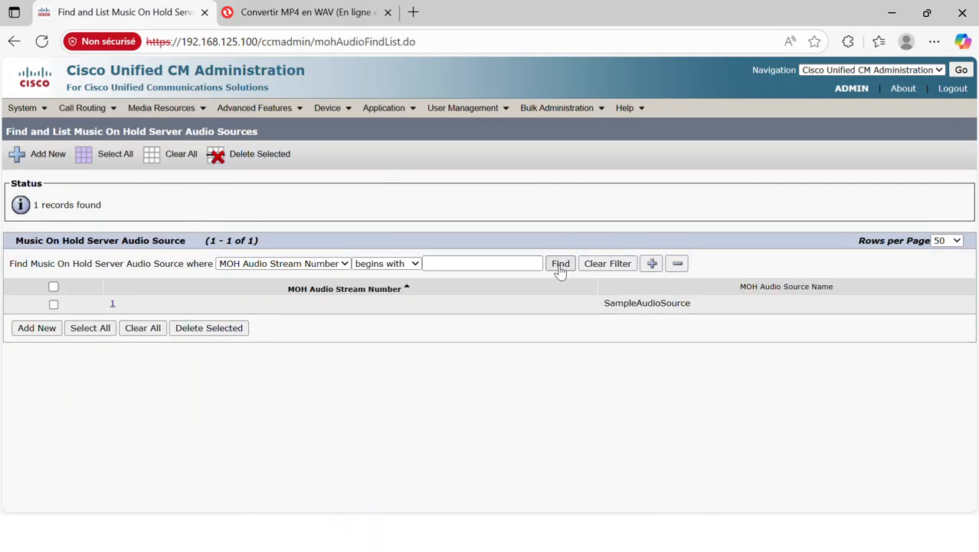
pyautogui.click(48, 154)
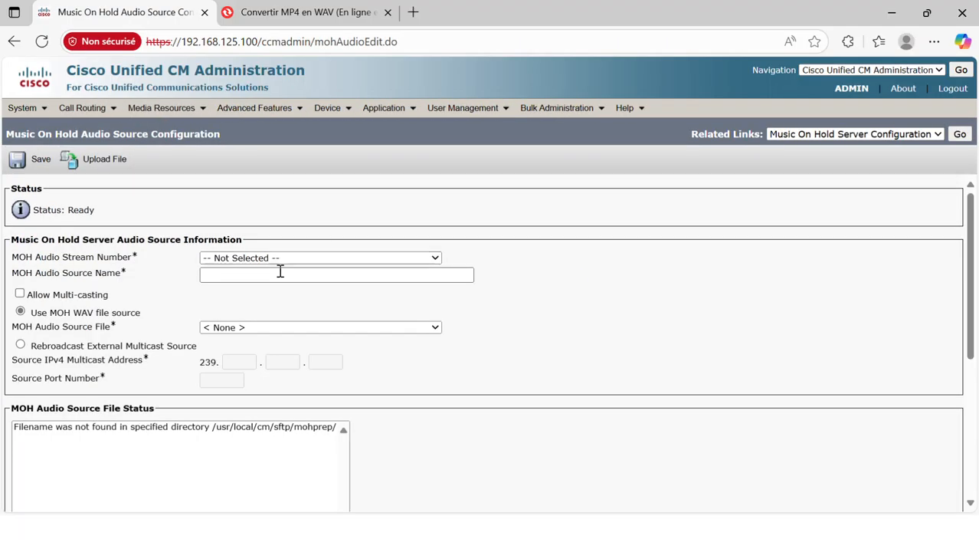
# - Choose audio.wav from the CCNA+CCNP+CCIE VOICE SOFTWARE folder inside FORMATION on drive D: as the Music On Hold file to upload
pyautogui.click(94, 159)
pyautogui.click(97, 426)
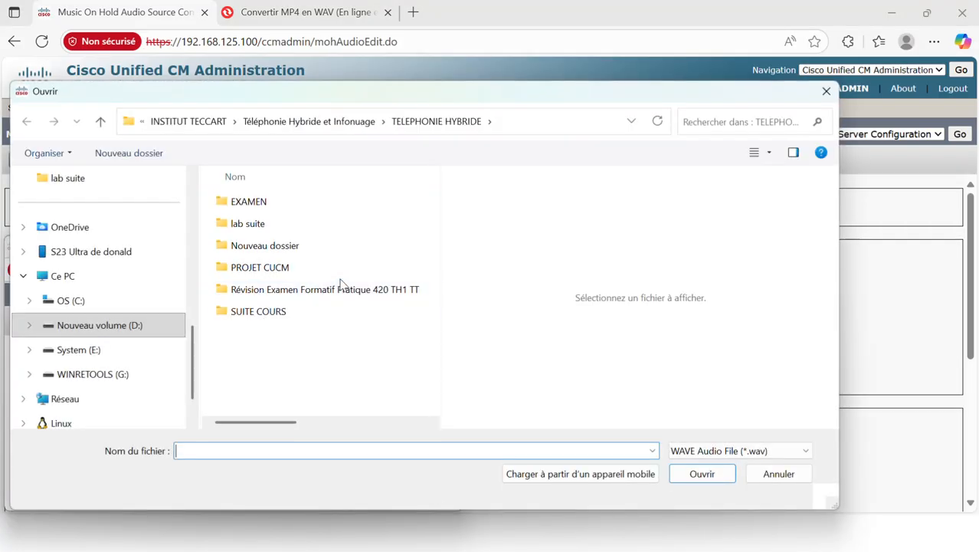
pyautogui.click(85, 328)
pyautogui.scroll(-3, 291, 335)
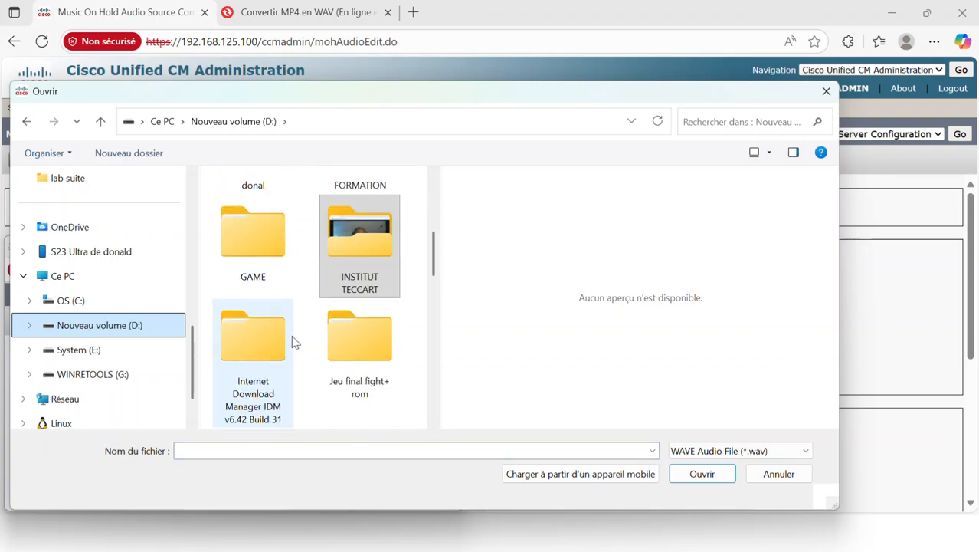
pyautogui.scroll(3, 292, 337)
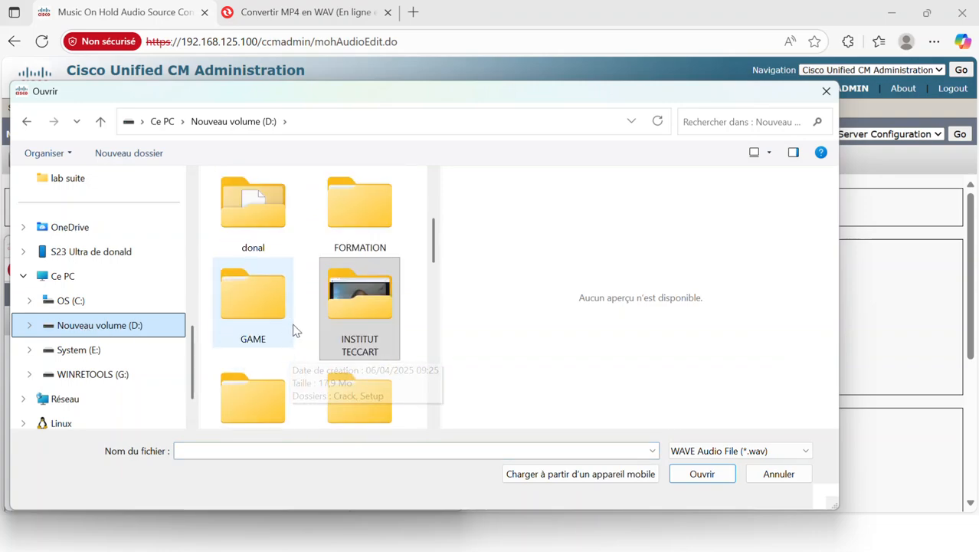
pyautogui.doubleClick(341, 234)
pyautogui.scroll(-2, 333, 280)
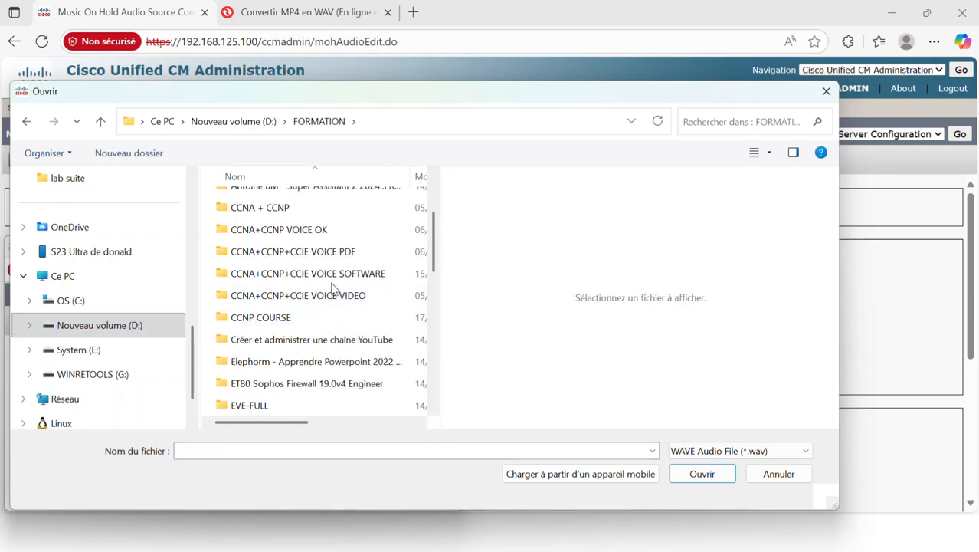
pyautogui.doubleClick(332, 282)
pyautogui.scroll(-2, 272, 321)
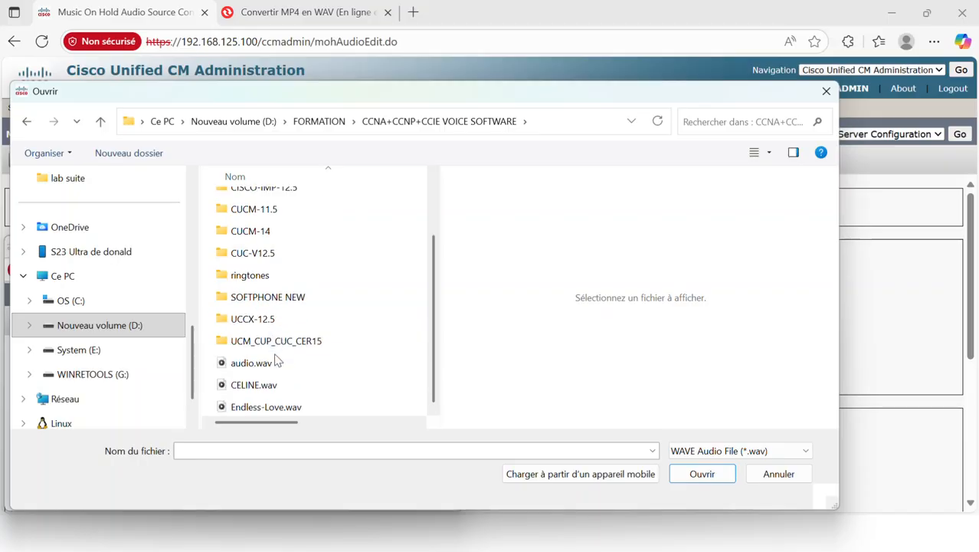
pyautogui.click(257, 363)
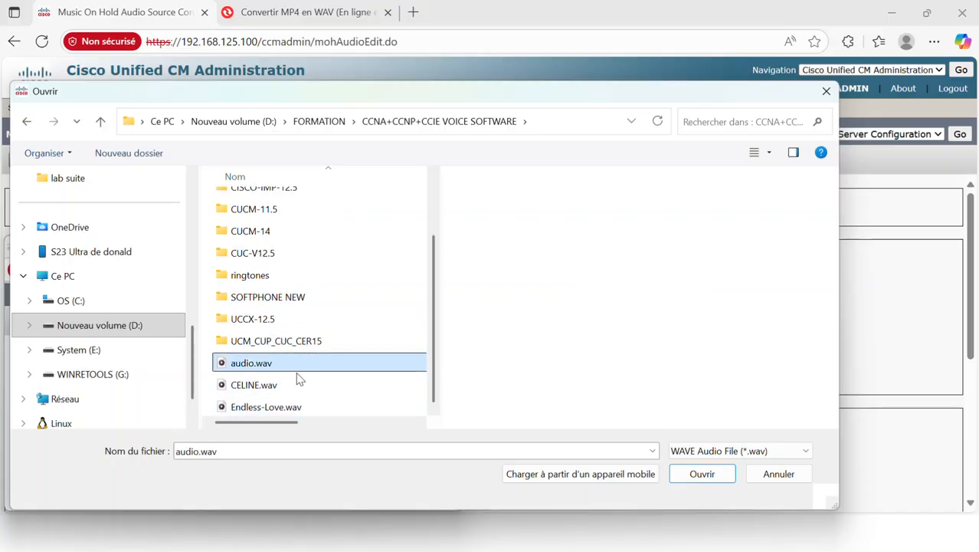
pyautogui.click(700, 473)
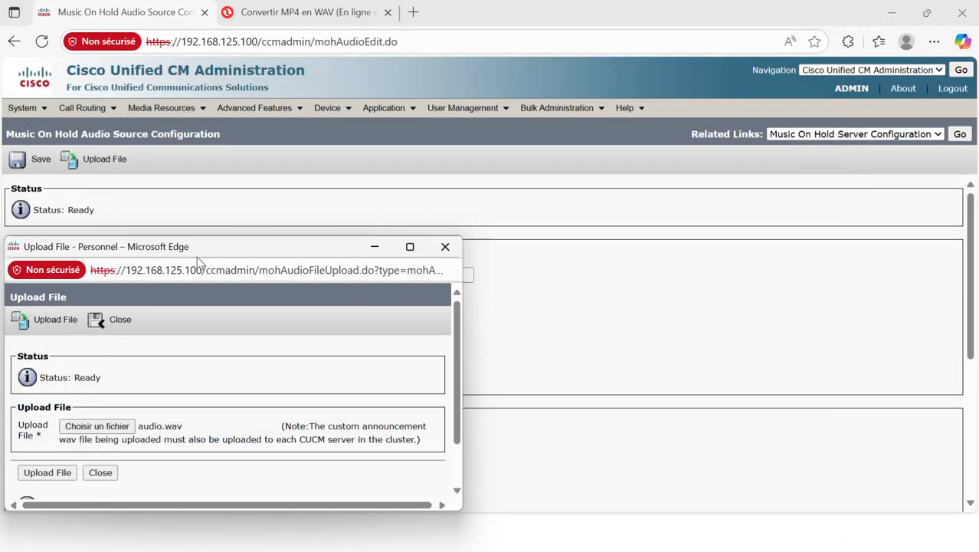
# - Upload audio.wav to the server and close the file upload window
pyautogui.moveTo(199, 257); pyautogui.dragTo(259, 225)
pyautogui.scroll(-1, 253, 344)
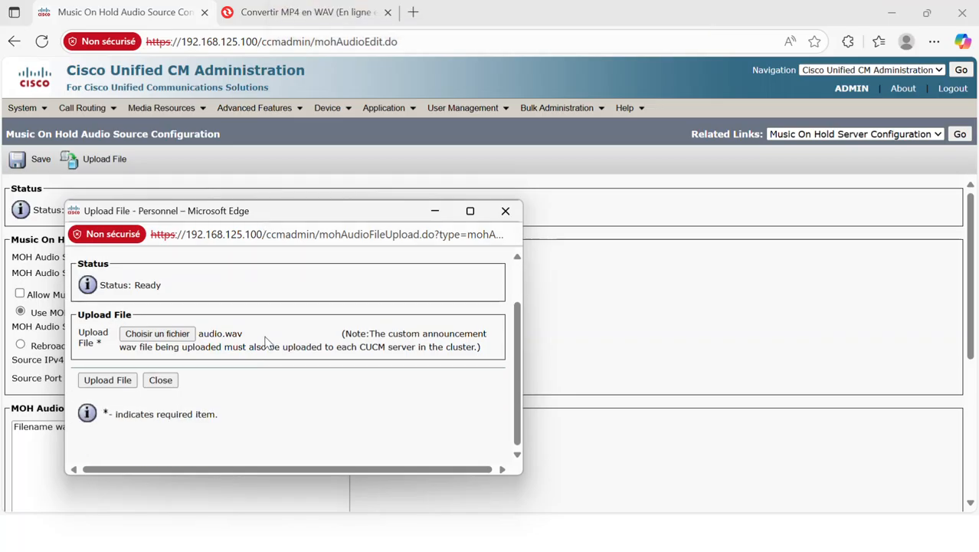
pyautogui.click(105, 386)
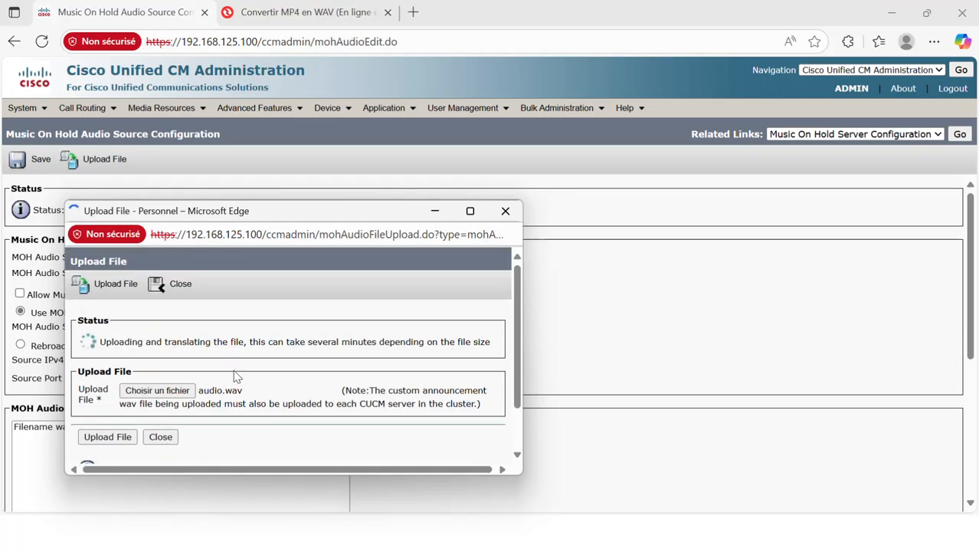
pyautogui.click(179, 285)
# - Select audio as the MOH audio source file and name the source MUSIQUE AUDIO
pyautogui.scroll(-1, 227, 203)
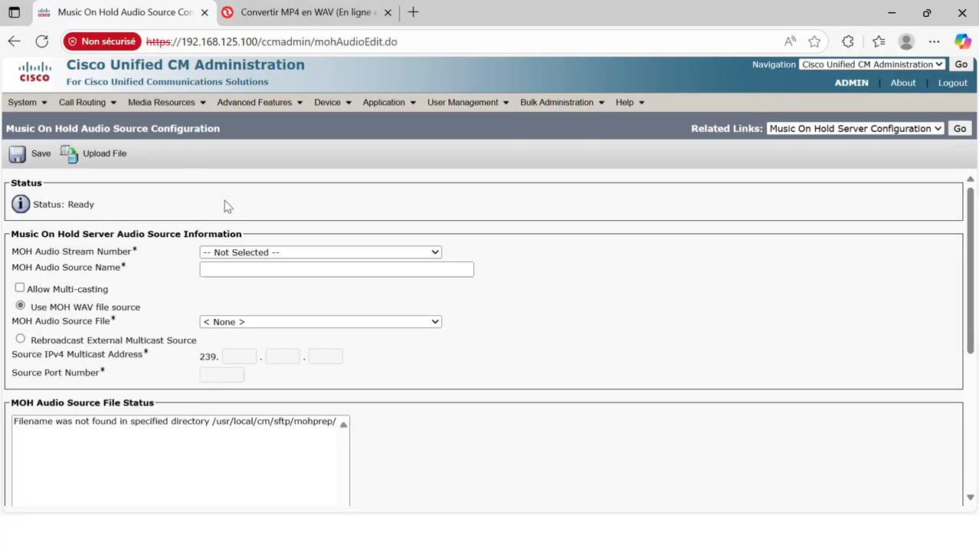
pyautogui.click(349, 321)
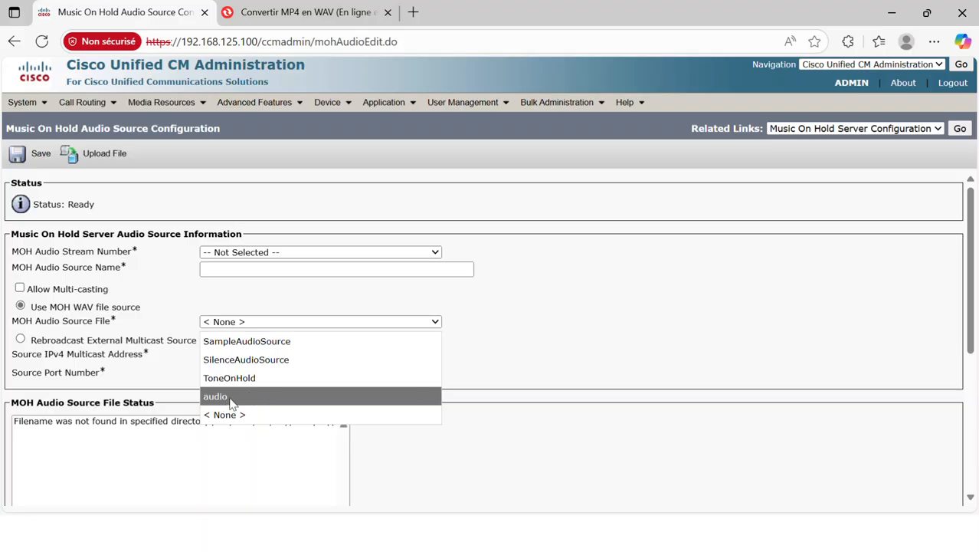
pyautogui.click(232, 396)
pyautogui.click(248, 270)
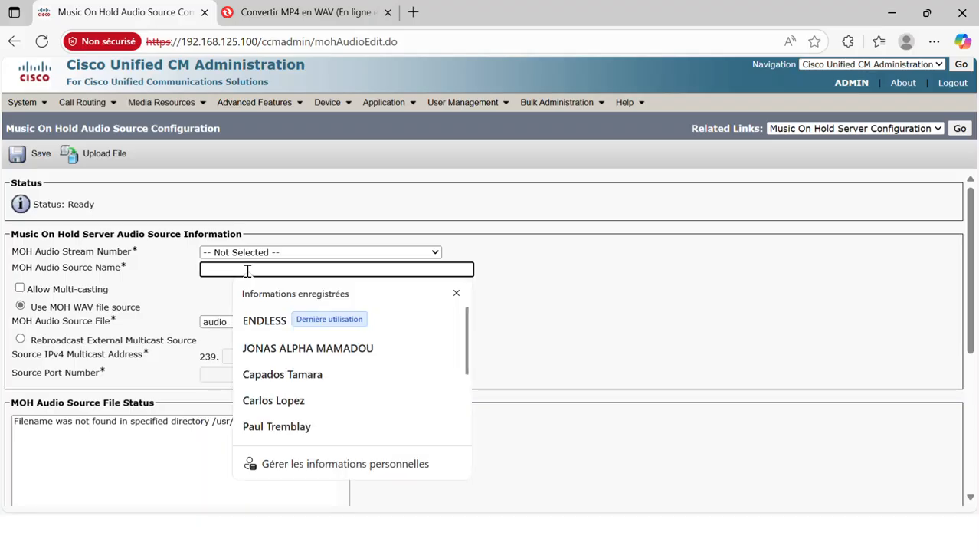
pyautogui.write('MUSIQUE AUDIO')
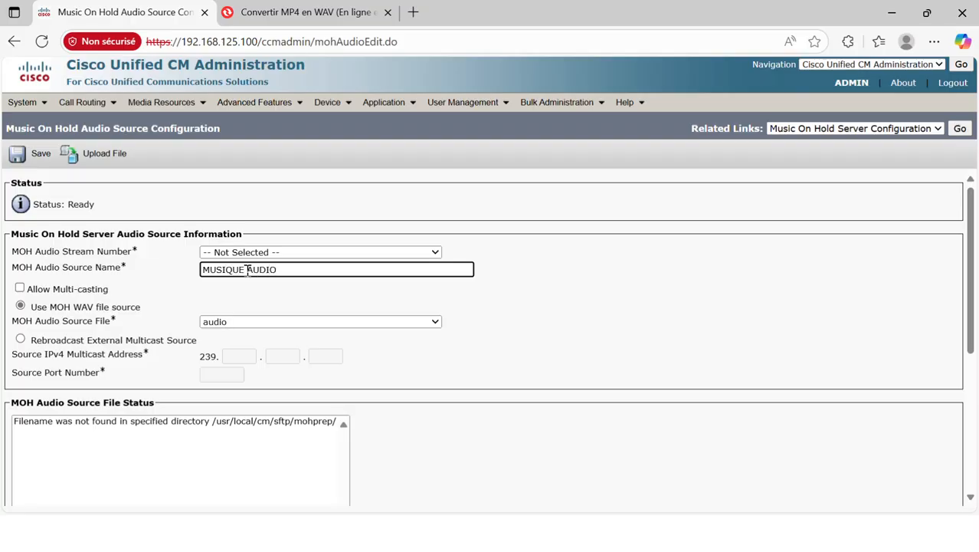
# - Set the MOH audio stream number to 2 and save the audio source
pyautogui.click(301, 255)
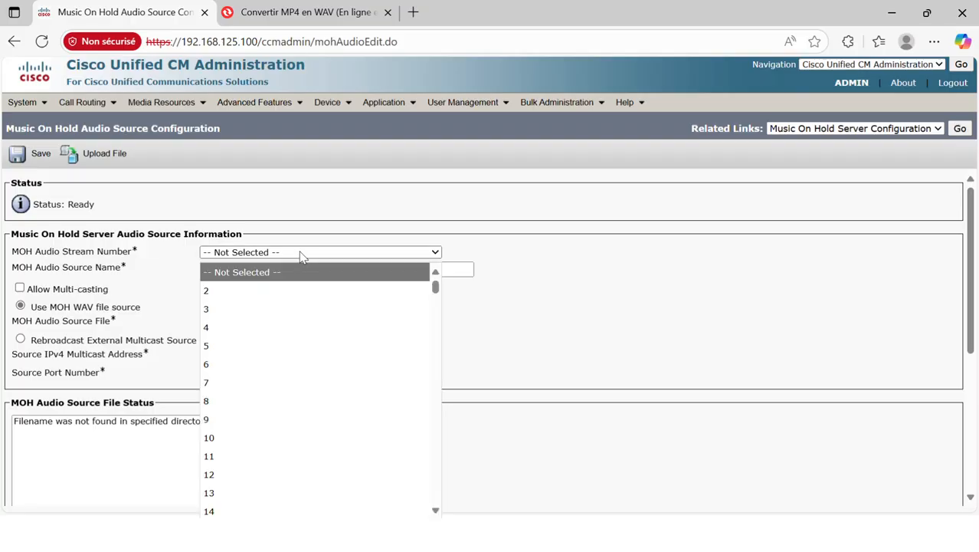
pyautogui.click(214, 292)
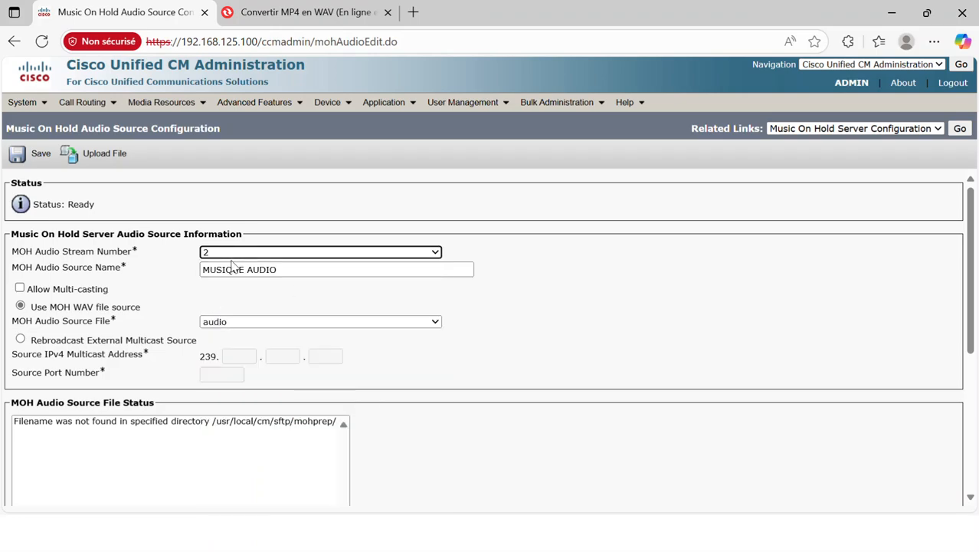
pyautogui.click(433, 252)
pyautogui.press('Escape')
pyautogui.click(402, 256)
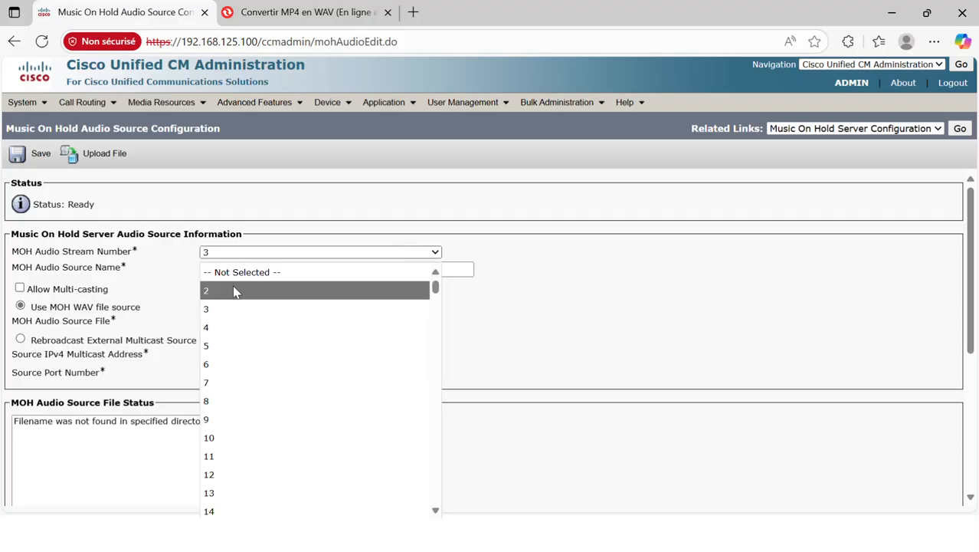
pyautogui.click(226, 296)
pyautogui.click(31, 154)
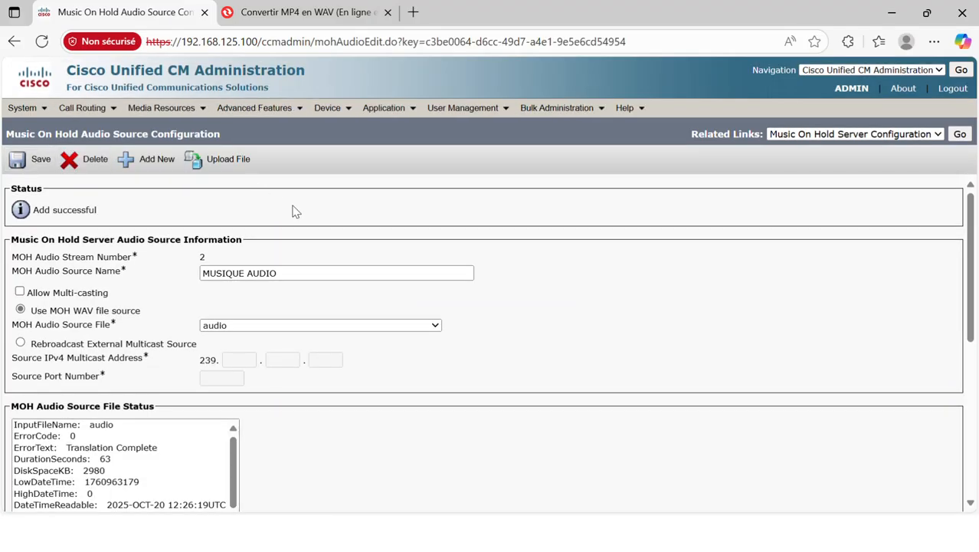
# - Return to the list of Music On Hold server audio sources
pyautogui.click(902, 136)
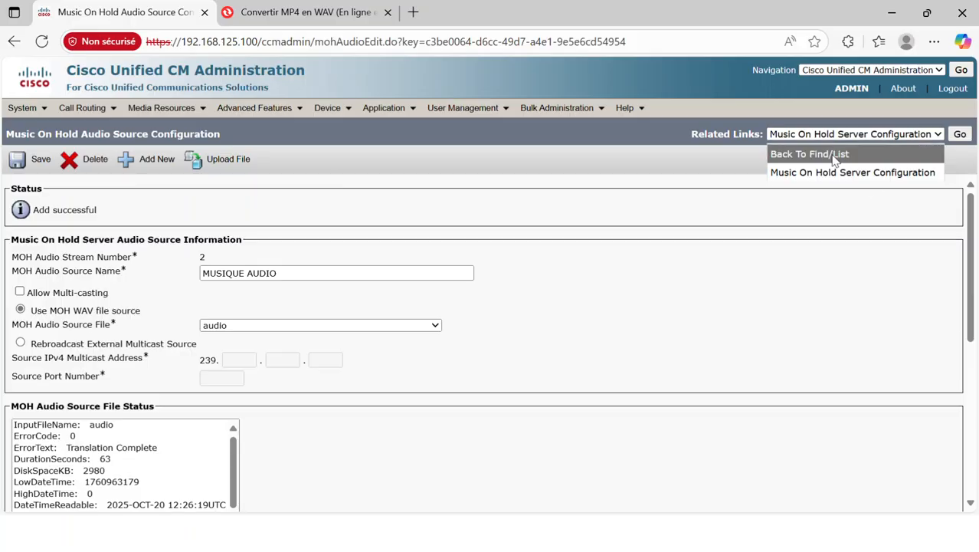
pyautogui.click(824, 153)
pyautogui.click(958, 136)
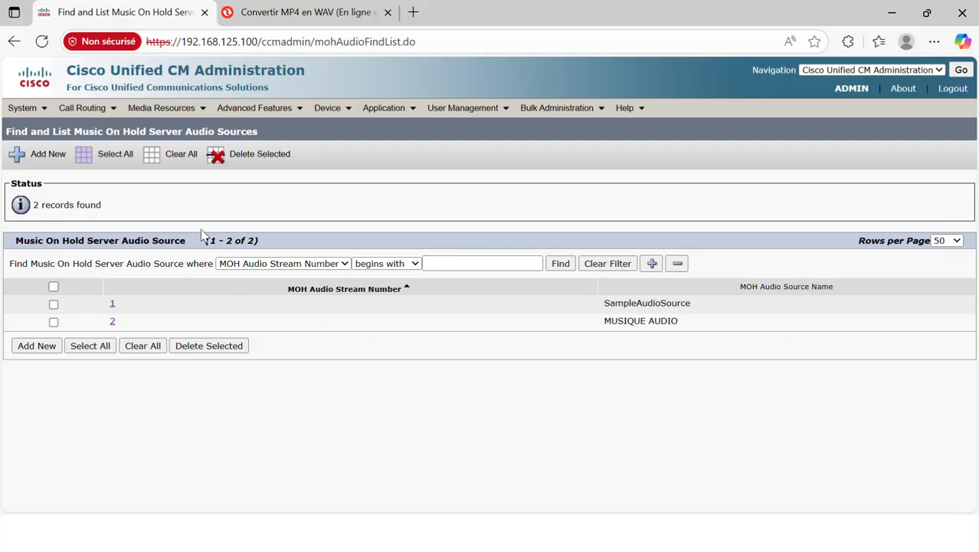
# - Open phone CIPC1 from the phone list and set its User Hold MOH Audio Source to 2-MUSIQUE AUDIO
pyautogui.moveTo(341, 107)
pyautogui.click(344, 182)
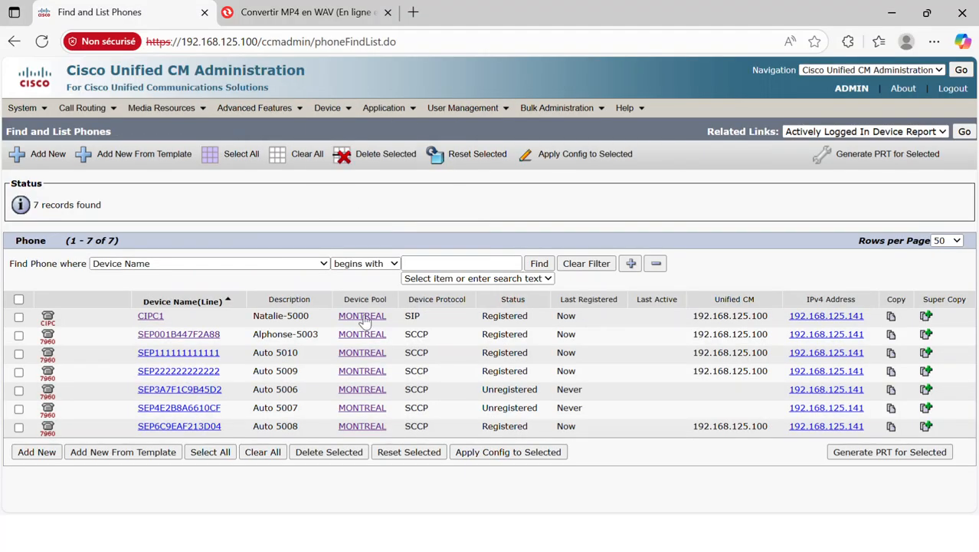
pyautogui.click(156, 316)
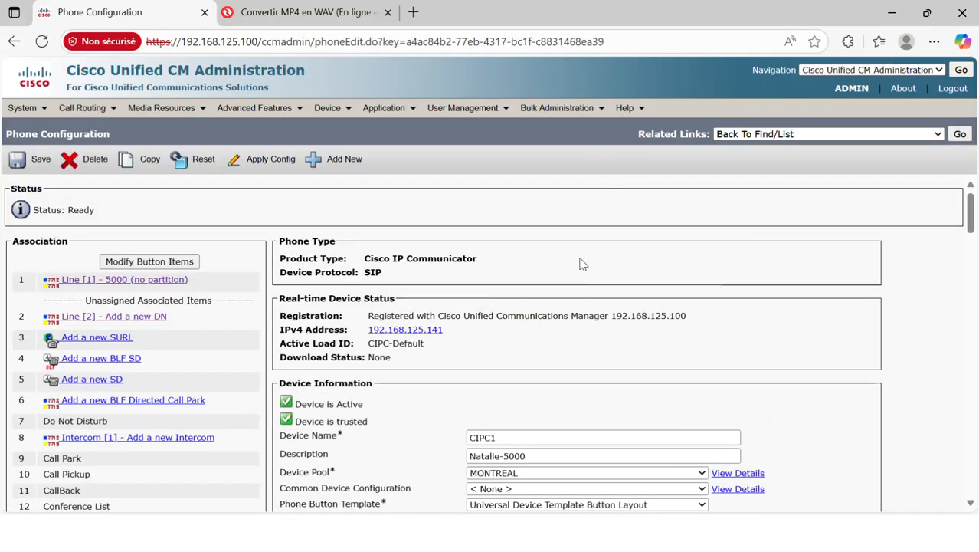
pyautogui.scroll(-2, 553, 367)
pyautogui.scroll(-1, 552, 369)
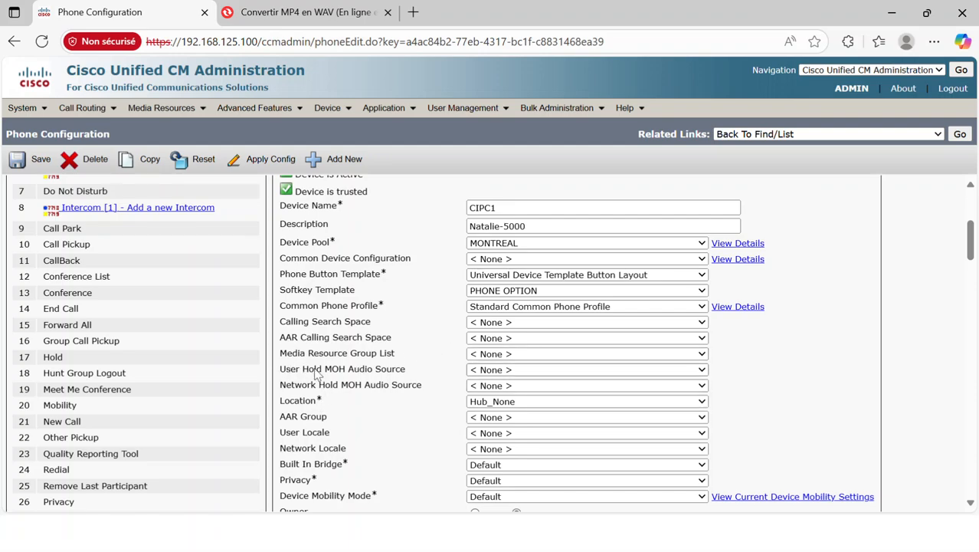
pyautogui.click(500, 371)
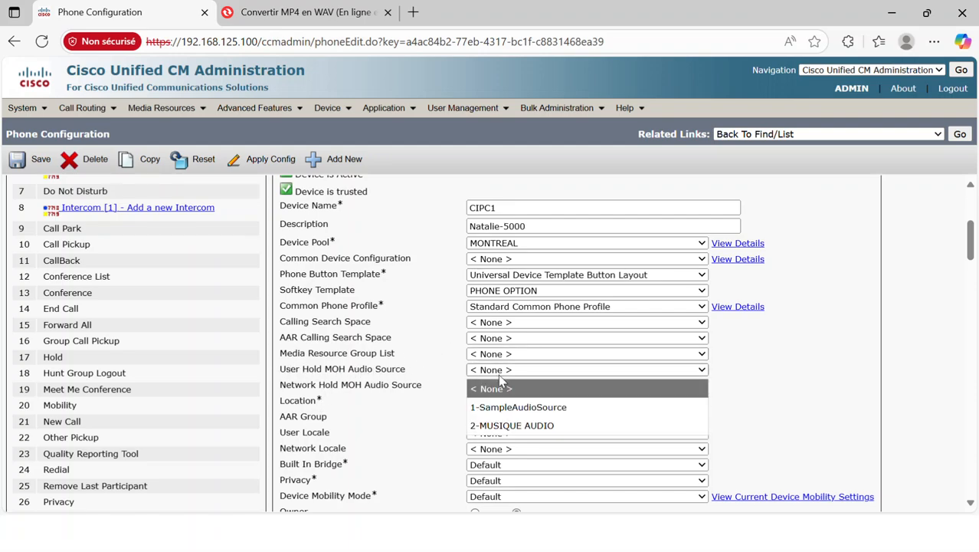
pyautogui.click(507, 426)
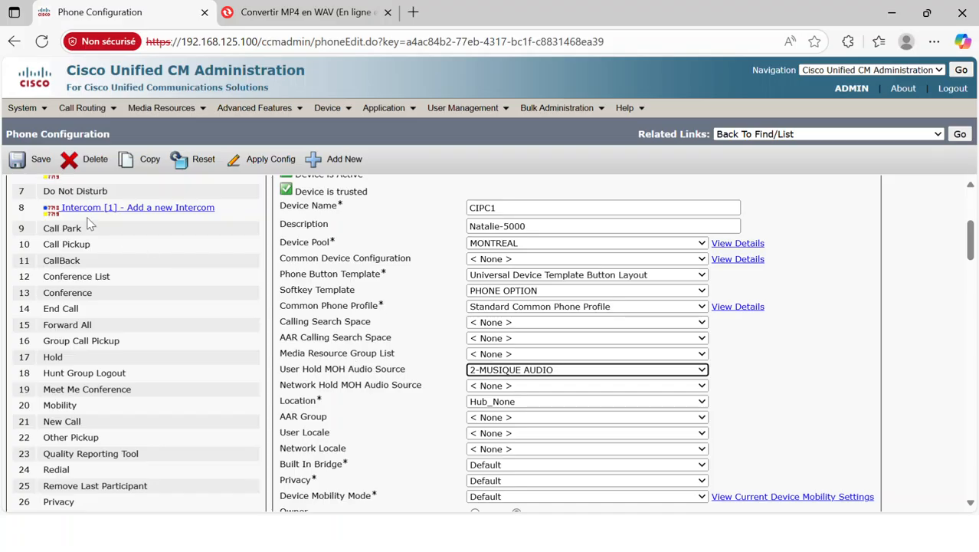
# - Save the CIPC1 phone settings and apply the configuration to the device
pyautogui.click(23, 162)
pyautogui.click(624, 138)
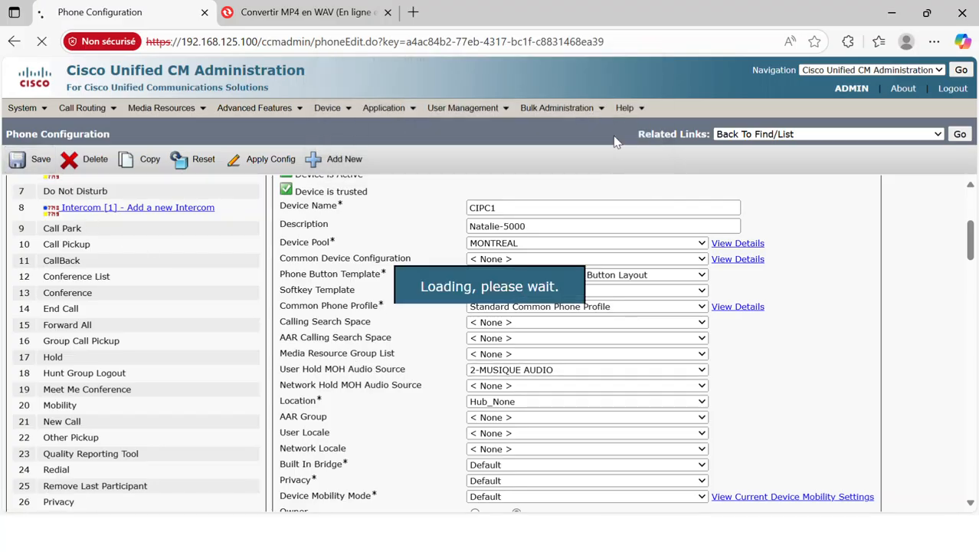
pyautogui.click(258, 160)
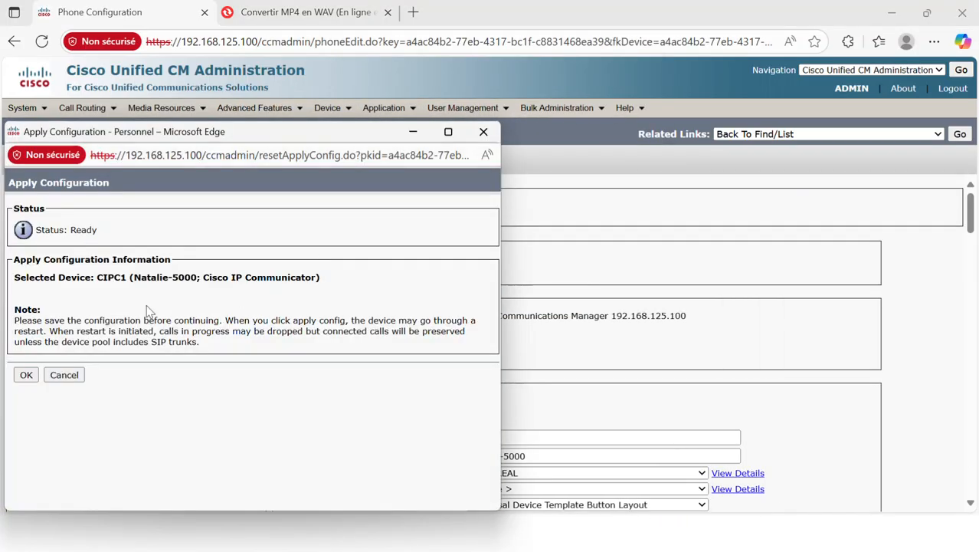
pyautogui.click(24, 373)
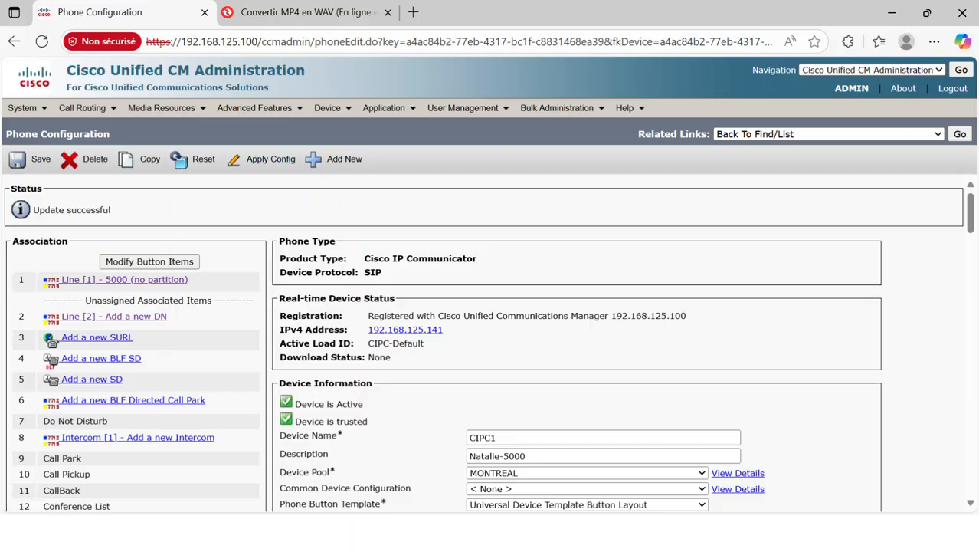
# - Switch to the WINDOWS-101 virtual machine in VMware Workstation, bring softphones 3 and 4 online, and place phone 5000 beside them
pyautogui.hotkey('alt', 'Tab')
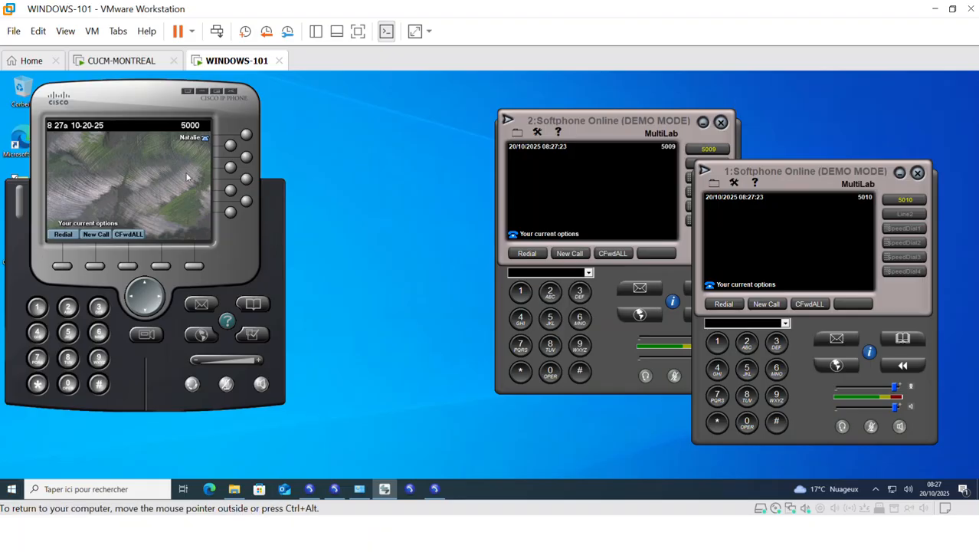
pyautogui.moveTo(130, 105); pyautogui.dragTo(207, 109)
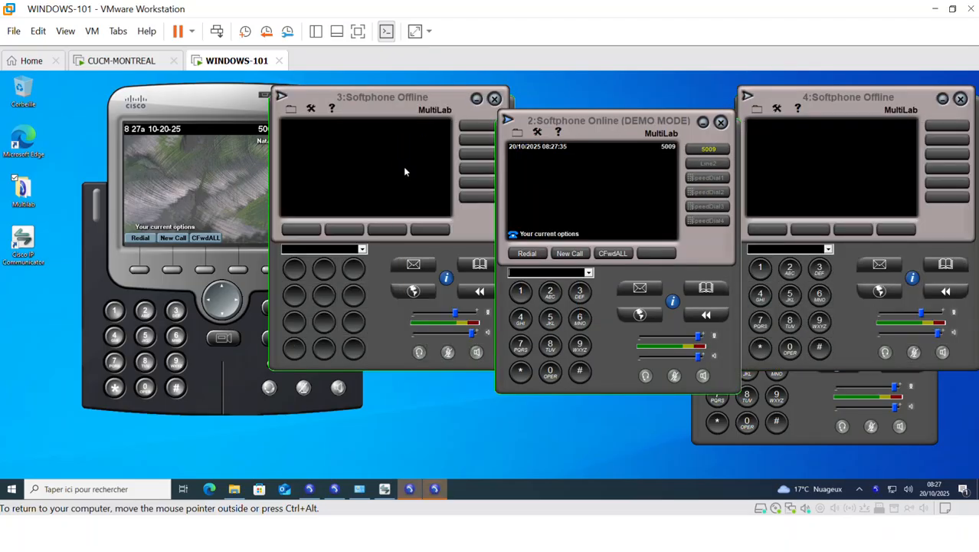
pyautogui.click(459, 252)
pyautogui.click(924, 251)
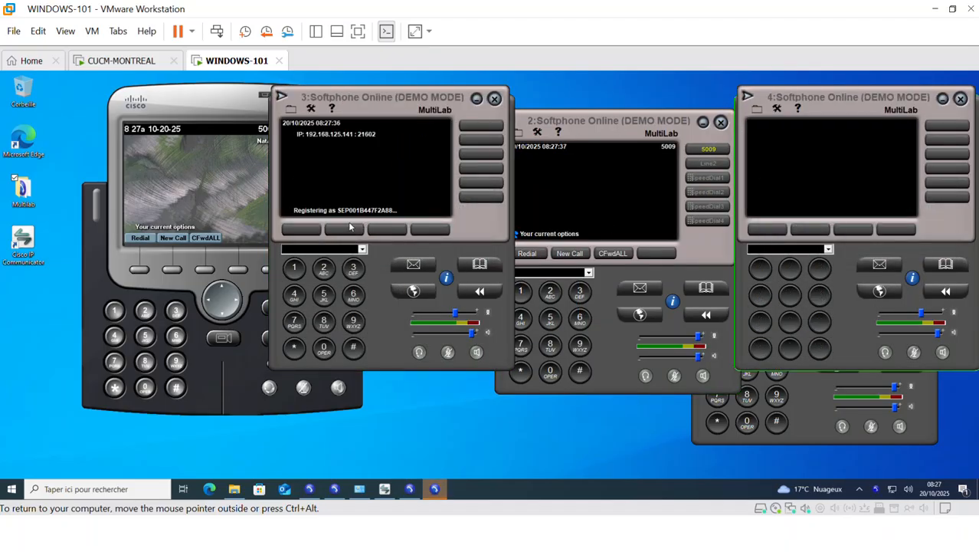
pyautogui.click(242, 110)
pyautogui.moveTo(235, 105); pyautogui.dragTo(163, 106)
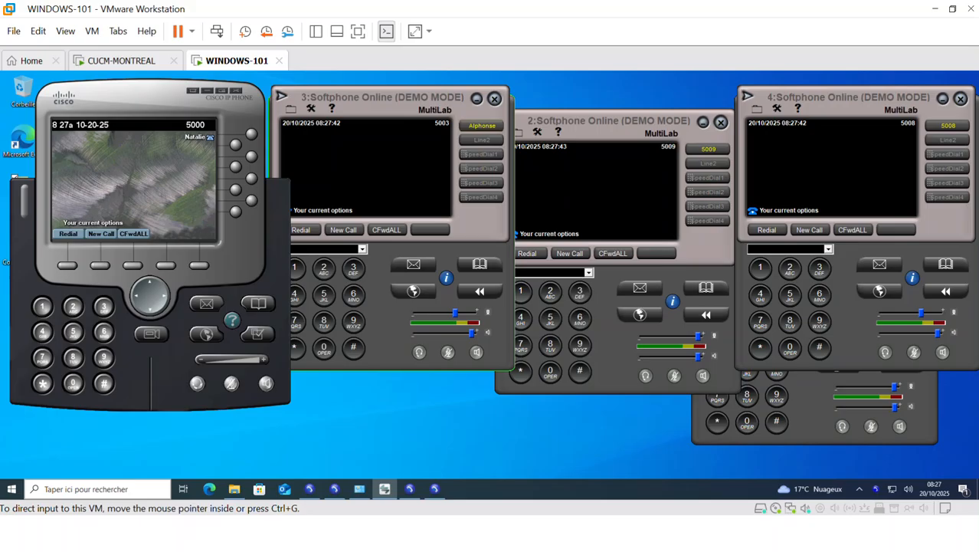
# - Play audio.wav from the CCNA+CCNP+CCIE VOICE SOFTWARE folder, then close the player and return to the WINDOWS-101 virtual machine
pyautogui.click(935, 9)
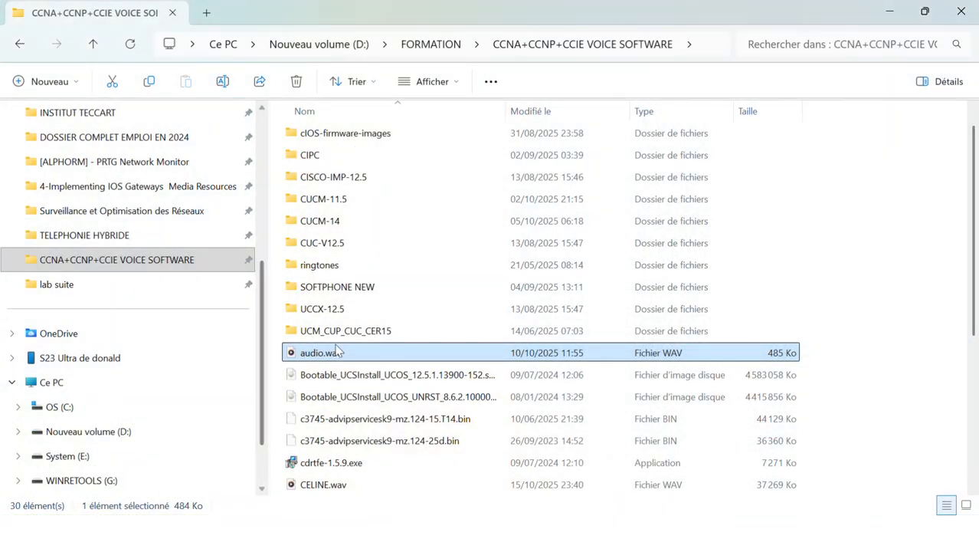
pyautogui.doubleClick(338, 351)
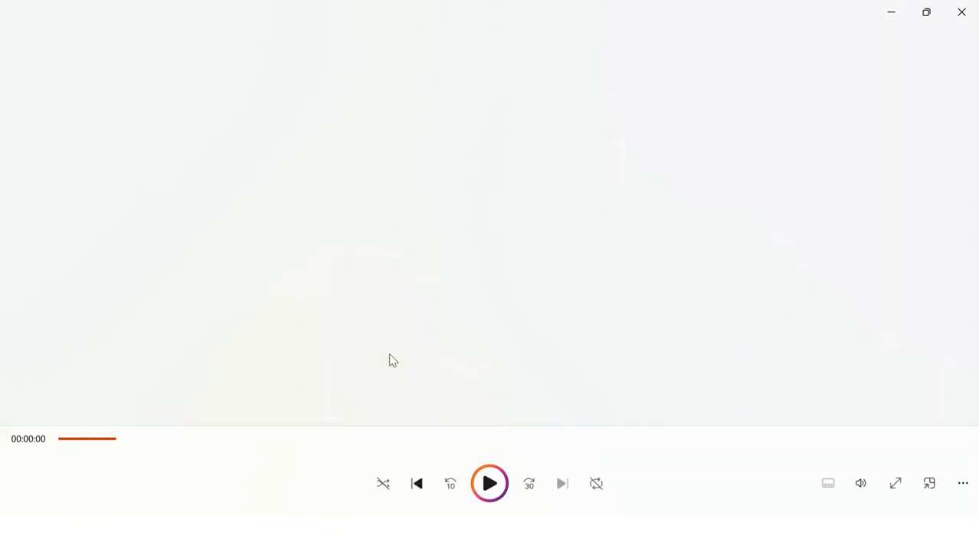
pyautogui.click(961, 20)
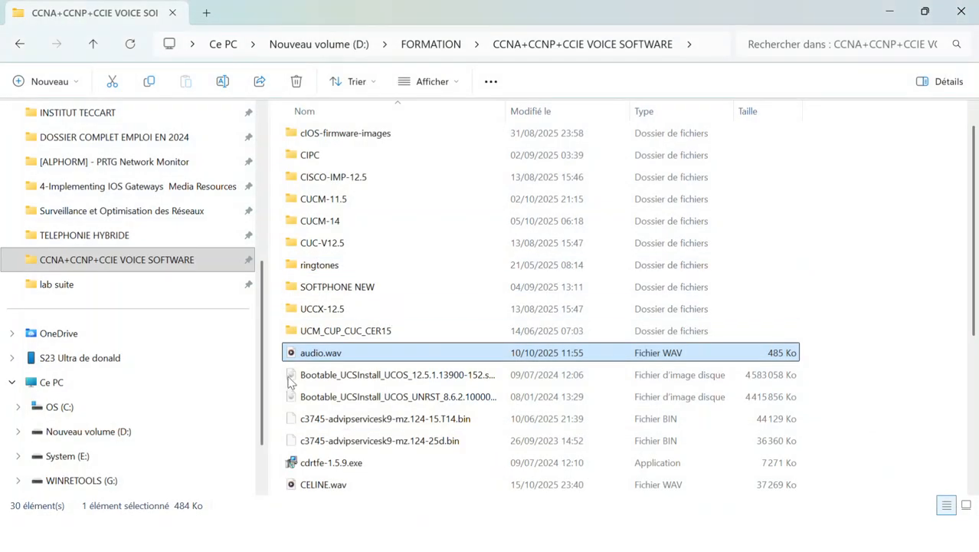
pyautogui.click(887, 15)
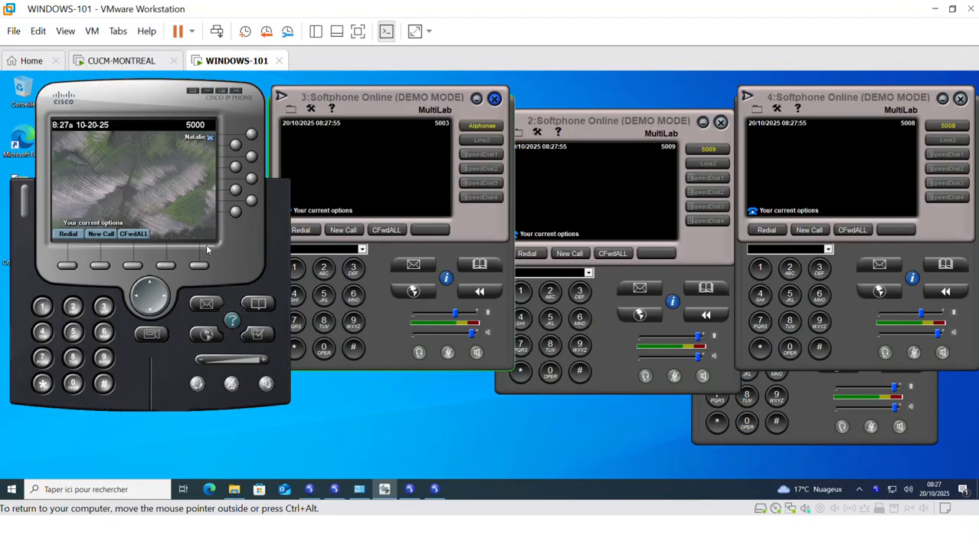
# - Call 5003 from phone 5000 and answer the call on softphone 5003
pyautogui.click(73, 334)
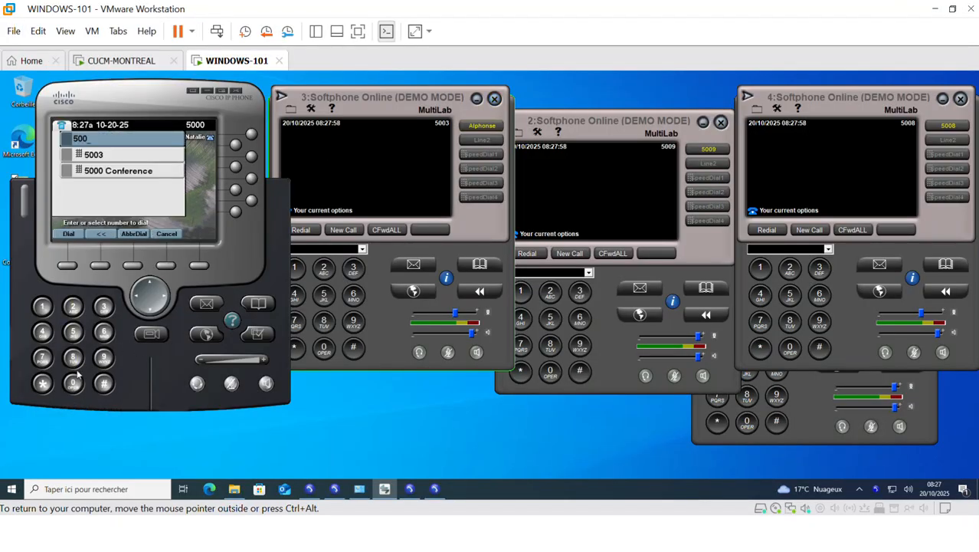
pyautogui.click(104, 314)
pyautogui.click(67, 266)
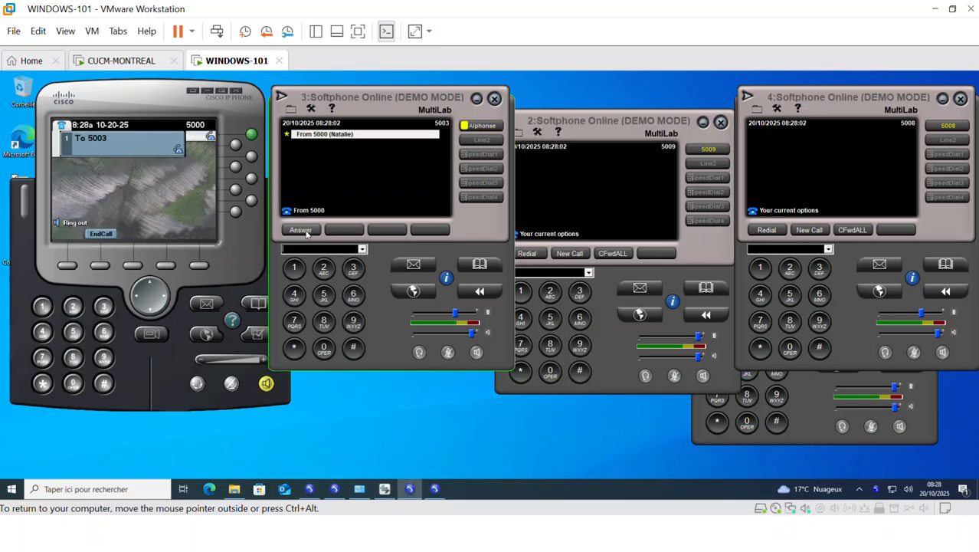
pyautogui.click(302, 231)
# - Put the call to 5003 on hold from phone 5000, resume it, and end it
pyautogui.click(69, 236)
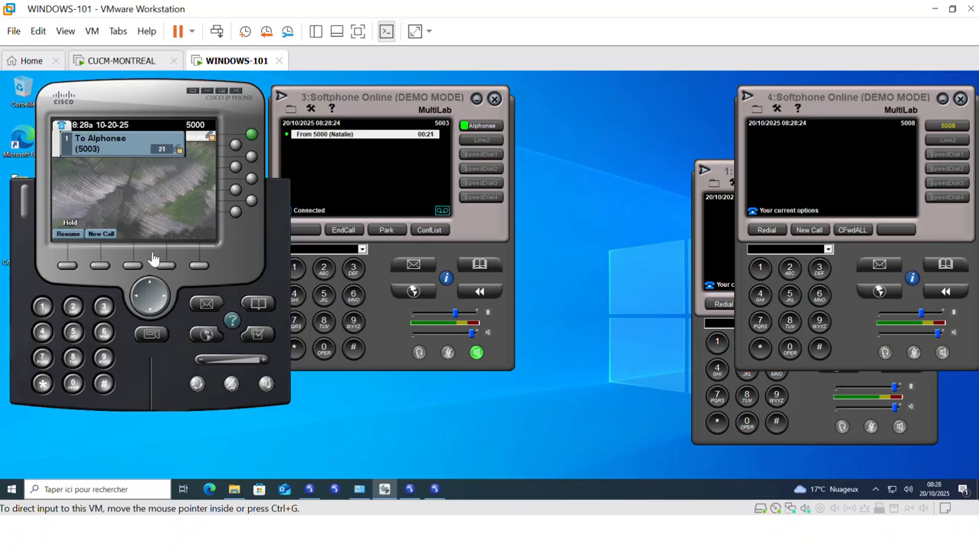
pyautogui.click(70, 241)
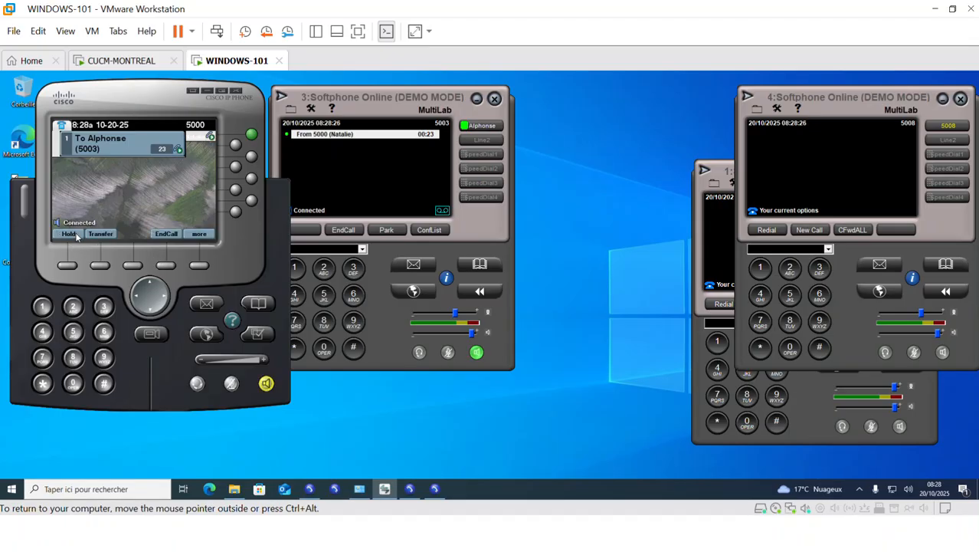
pyautogui.click(167, 236)
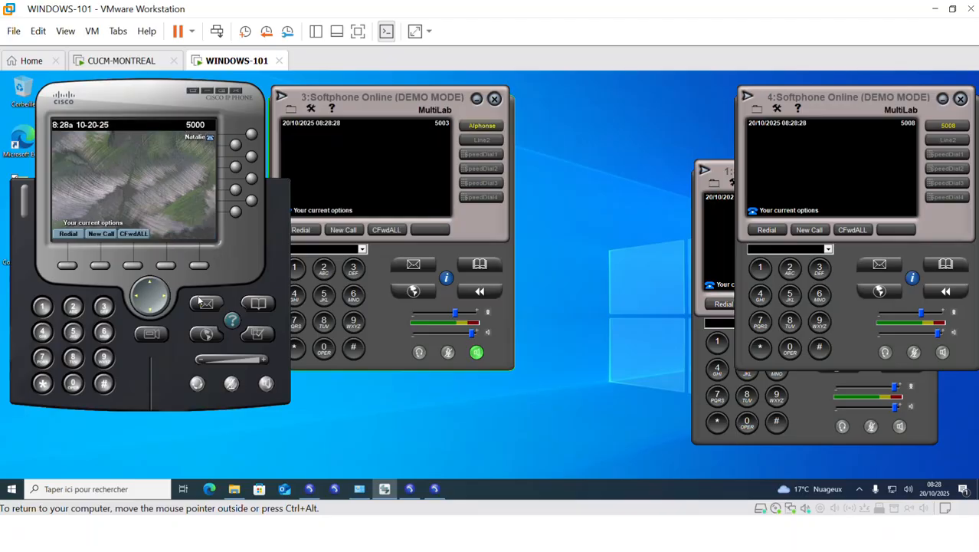
# - Line up softphones 5003 and 5008 side by side and call 5008 from softphone 5003
pyautogui.moveTo(809, 105); pyautogui.dragTo(610, 97)
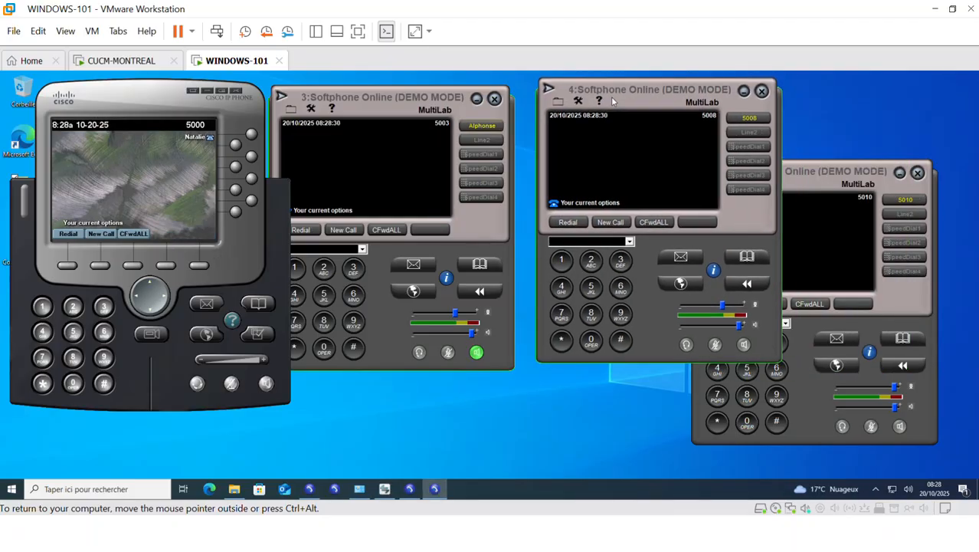
pyautogui.moveTo(374, 98)
pyautogui.mouseDown()
pyautogui.moveTo(427, 97)
pyautogui.moveTo(387, 92)
pyautogui.mouseUp()
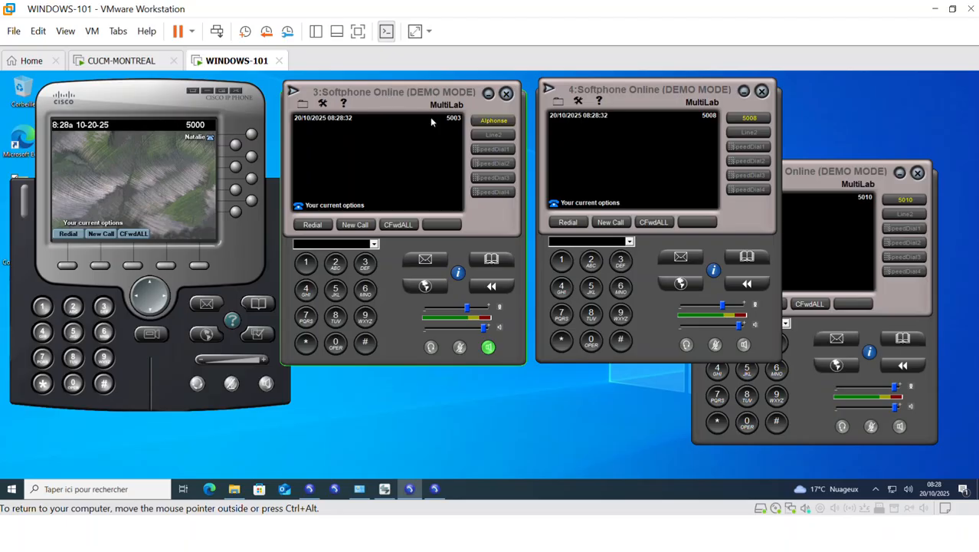
pyautogui.click(335, 291)
pyautogui.click(334, 345)
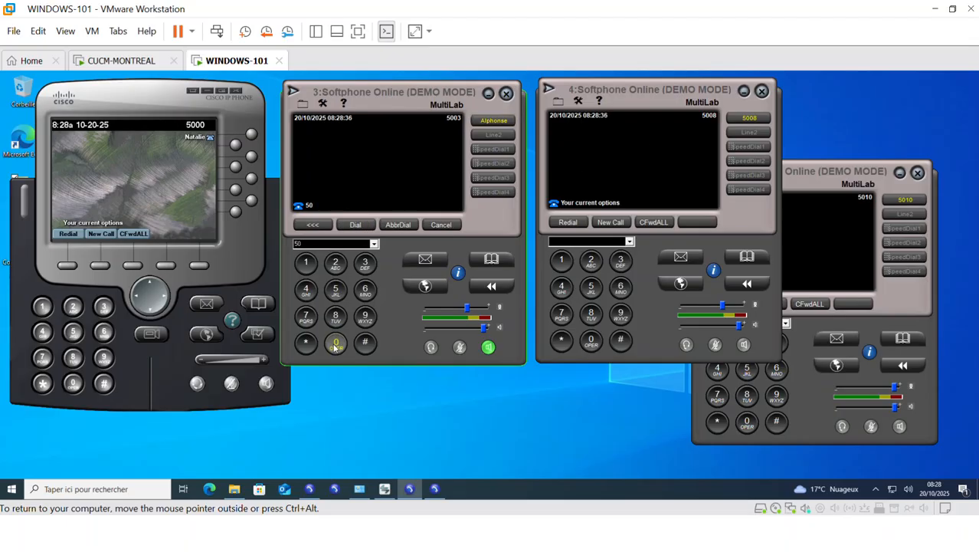
pyautogui.click(355, 224)
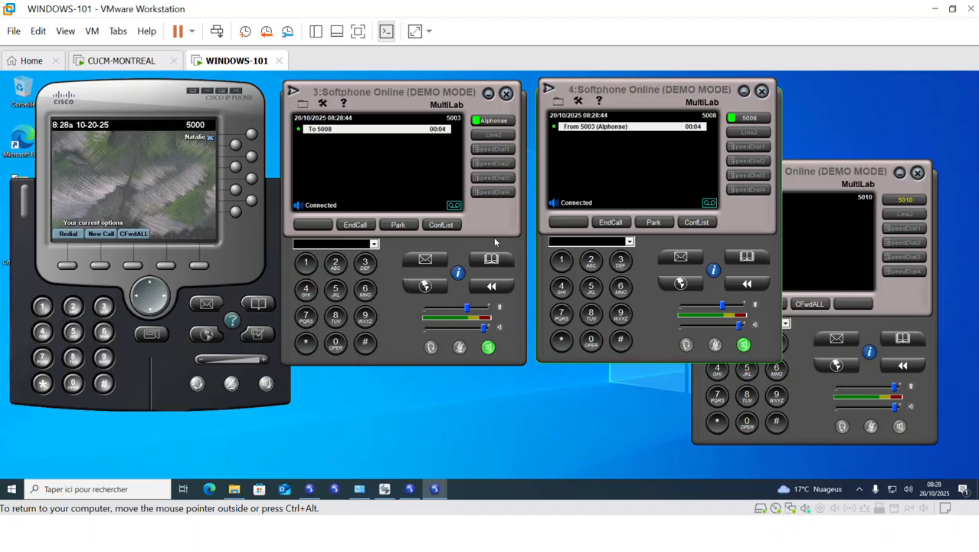
# - End the call to 5008 from softphone 5003 and list the phones in Cisco Unified CM Administration in the browser
pyautogui.click(355, 224)
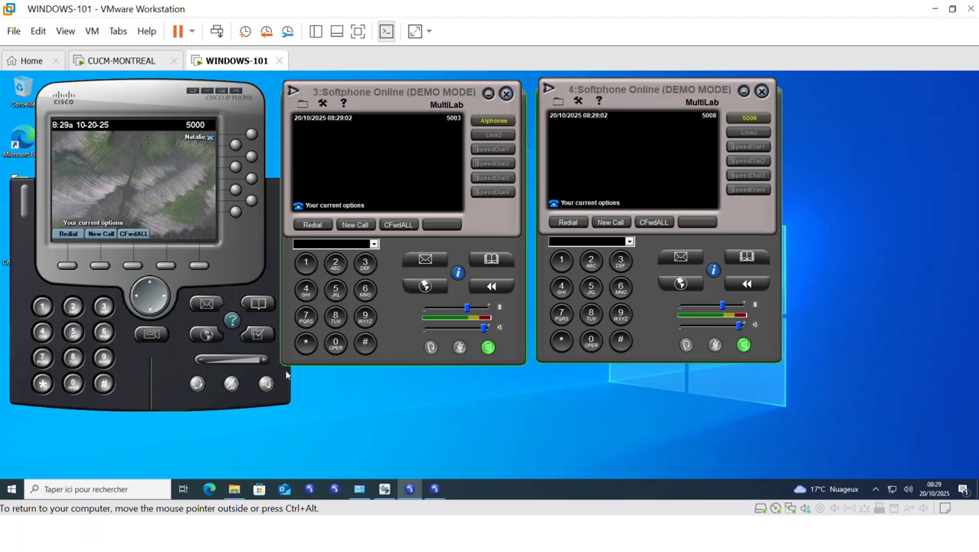
pyautogui.hotkey('alt', 'Tab')
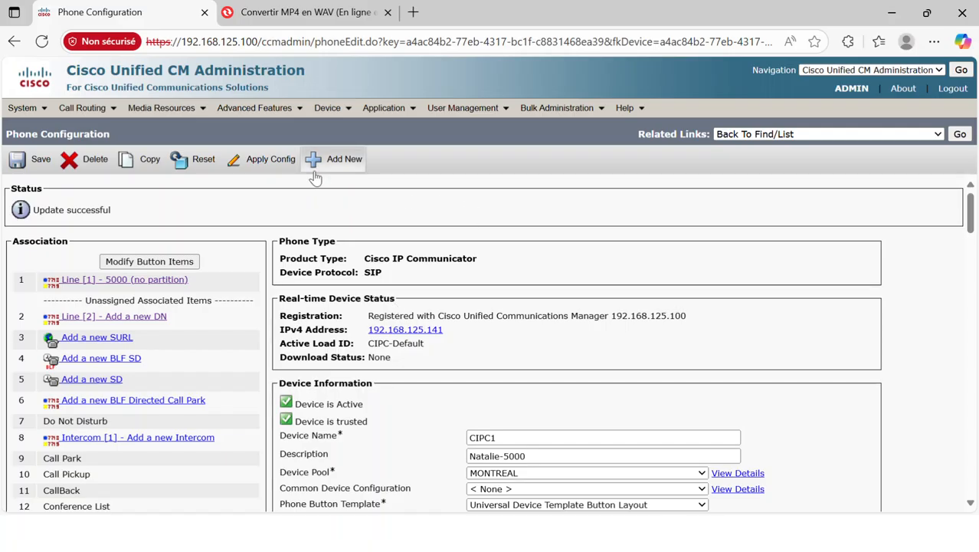
pyautogui.moveTo(337, 109)
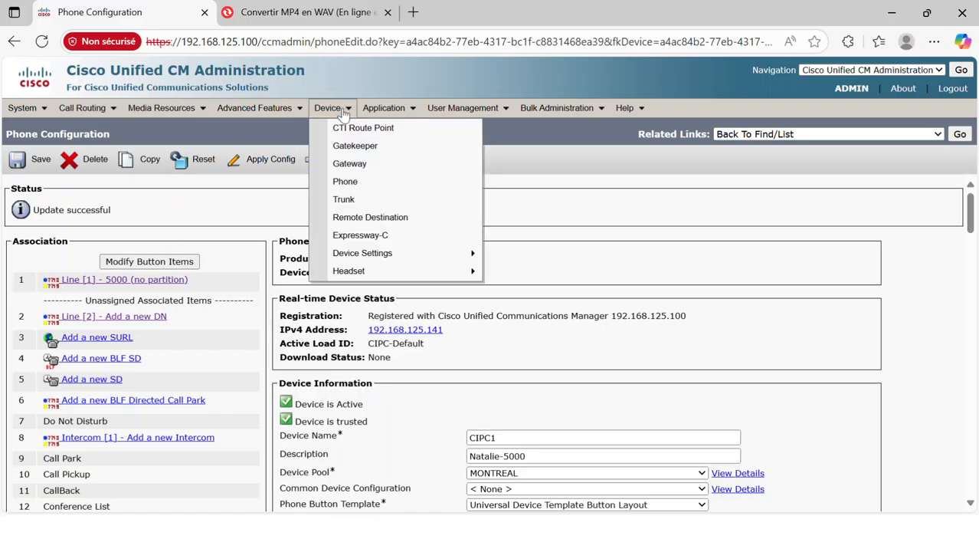
pyautogui.click(349, 163)
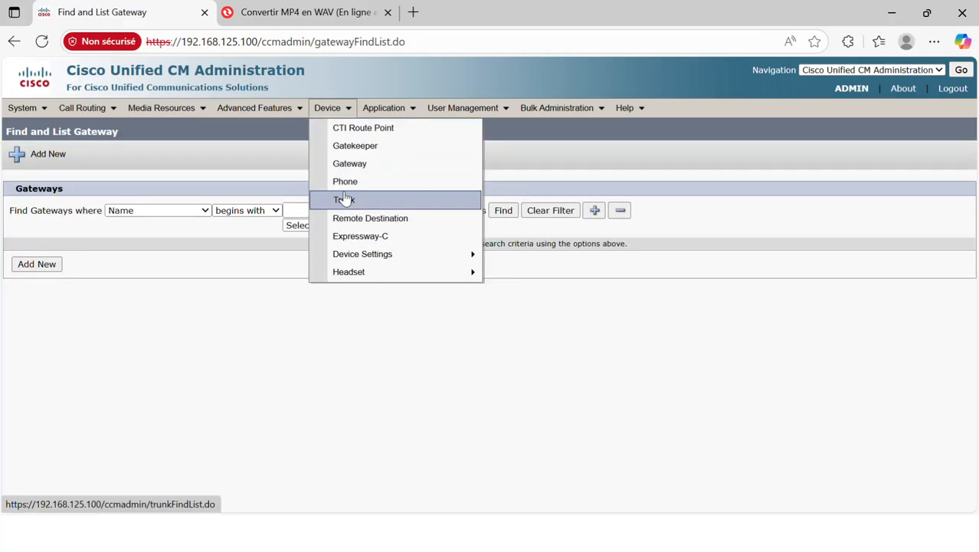
pyautogui.click(349, 163)
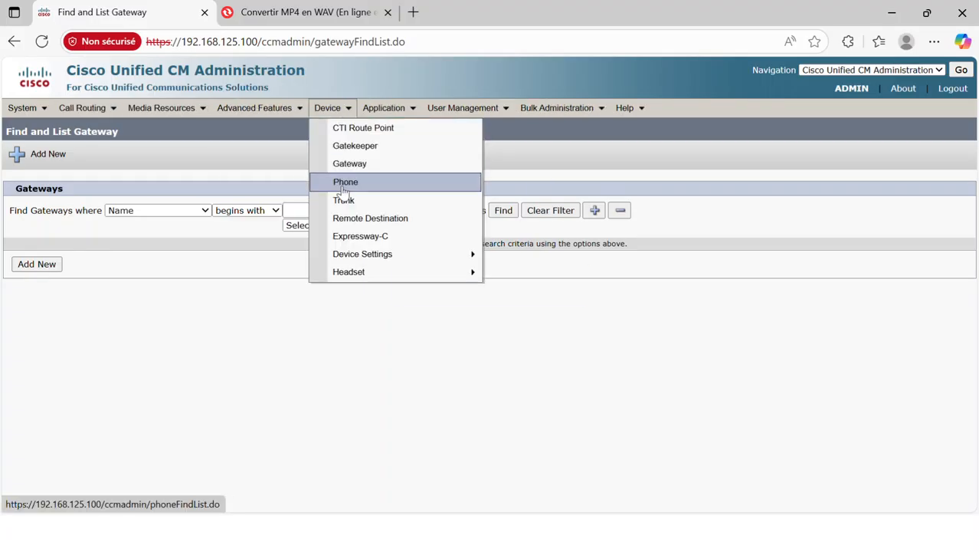
pyautogui.click(342, 189)
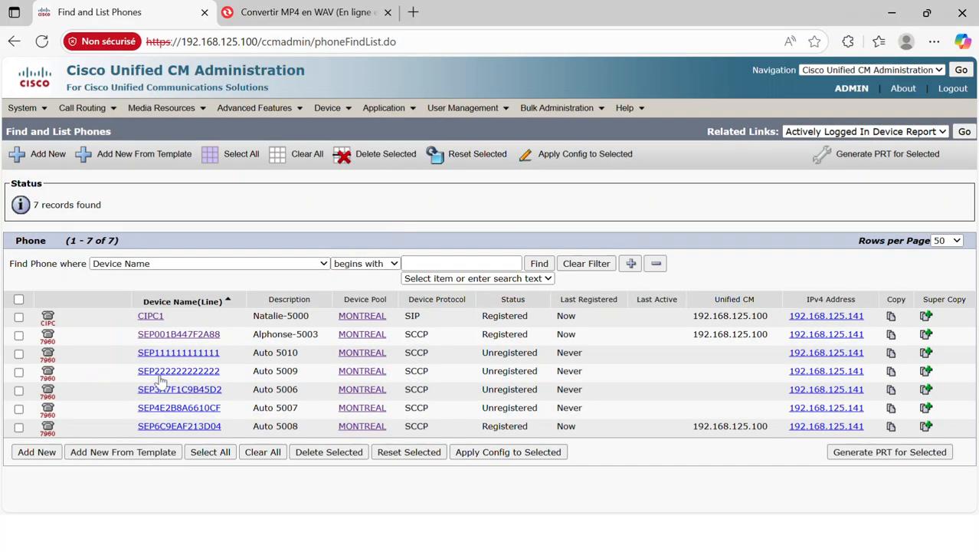
# - Delete the five auto-registered phones Auto 5010, 5009, 5006, 5007 and 5008 from the phone list
pyautogui.click(20, 353)
pyautogui.click(20, 372)
pyautogui.click(19, 390)
pyautogui.click(19, 409)
pyautogui.click(19, 427)
pyautogui.click(355, 156)
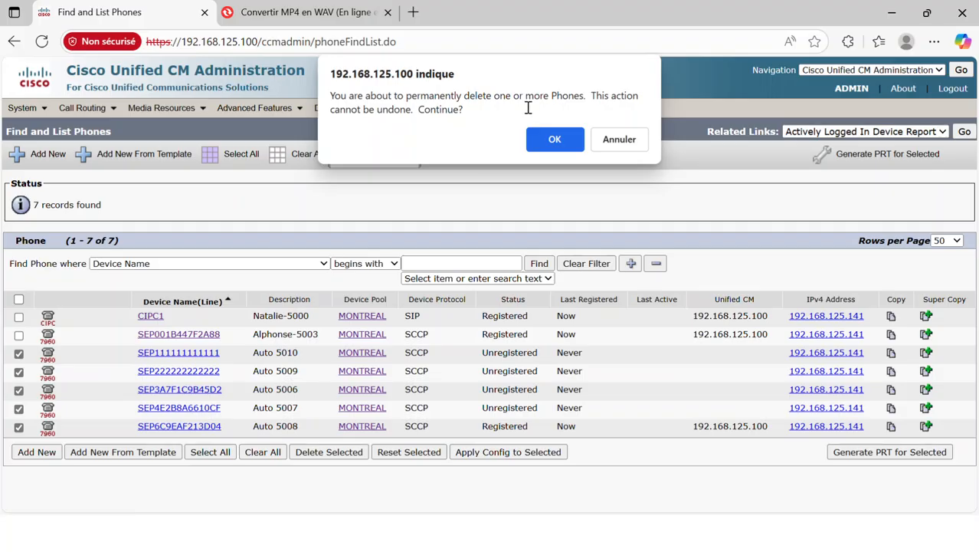
pyautogui.click(555, 139)
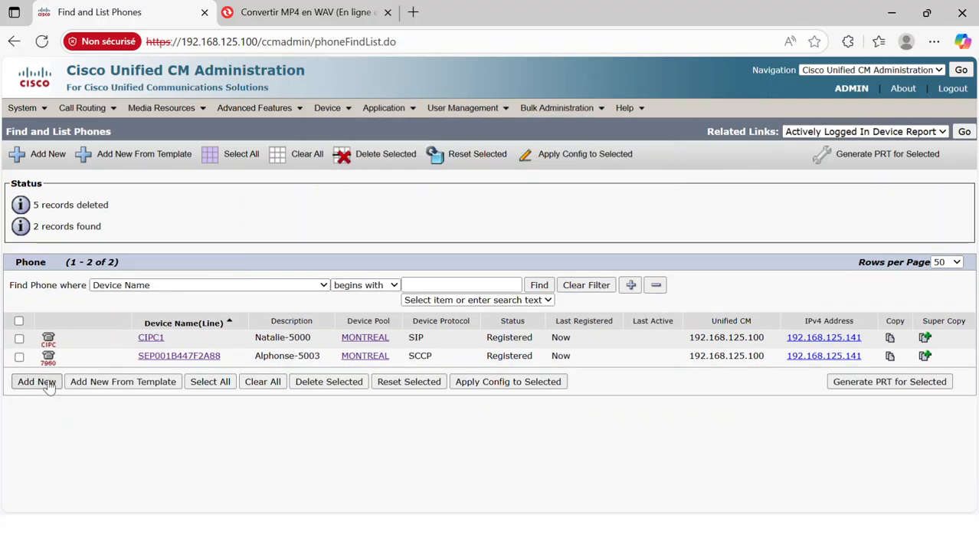
# - Open the CM_Callmanager configuration and examine which universal device template is used for auto-registration
pyautogui.moveTo(188, 113)
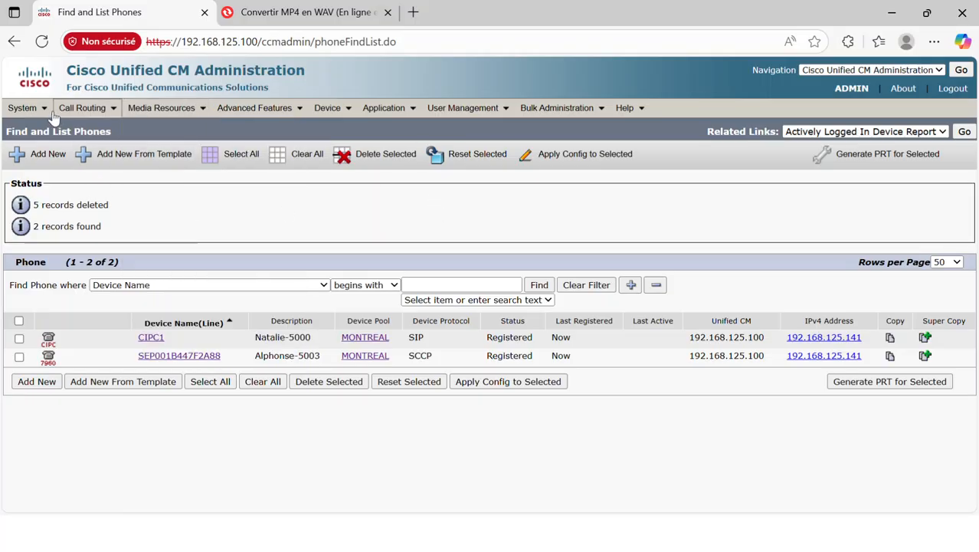
pyautogui.moveTo(30, 107)
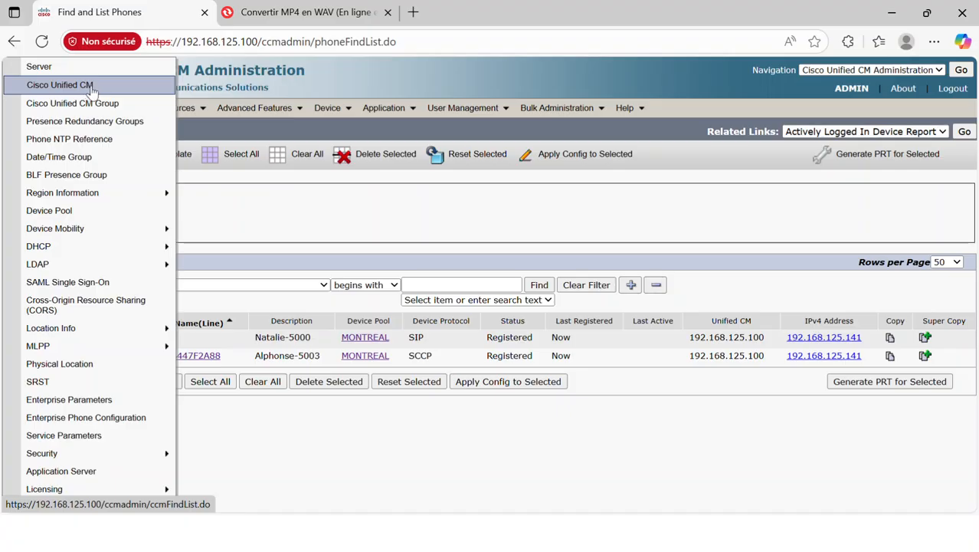
pyautogui.click(91, 85)
pyautogui.click(660, 179)
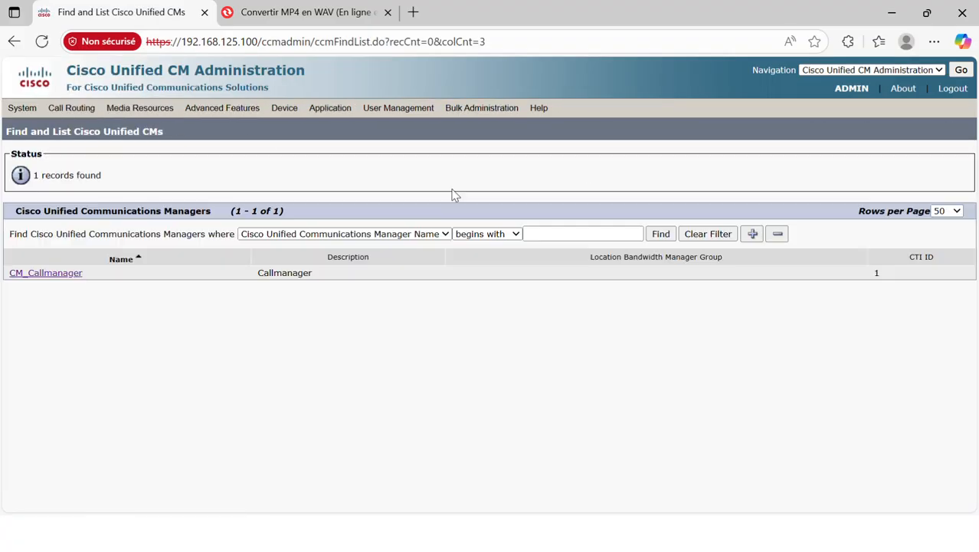
pyautogui.click(47, 278)
pyautogui.scroll(-2, 406, 383)
pyautogui.click(420, 336)
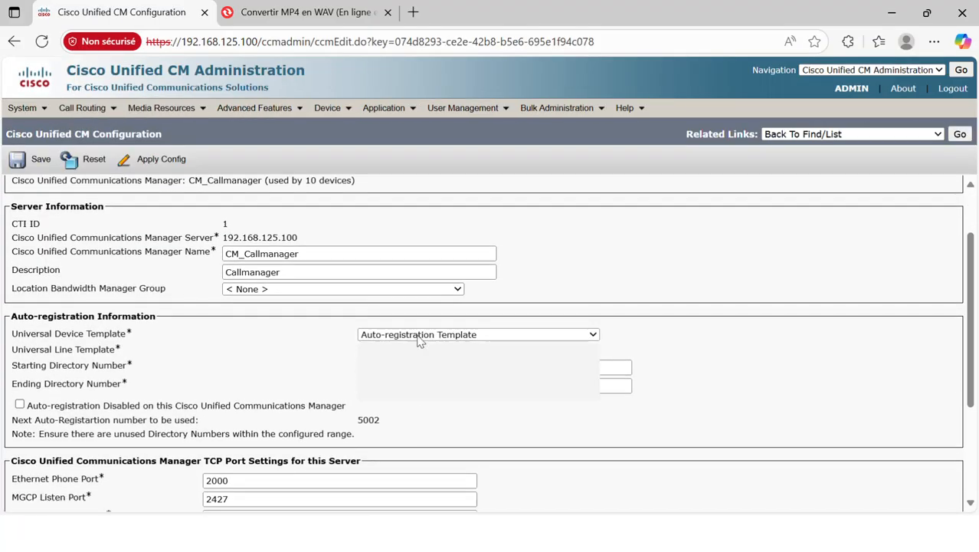
pyautogui.click(448, 337)
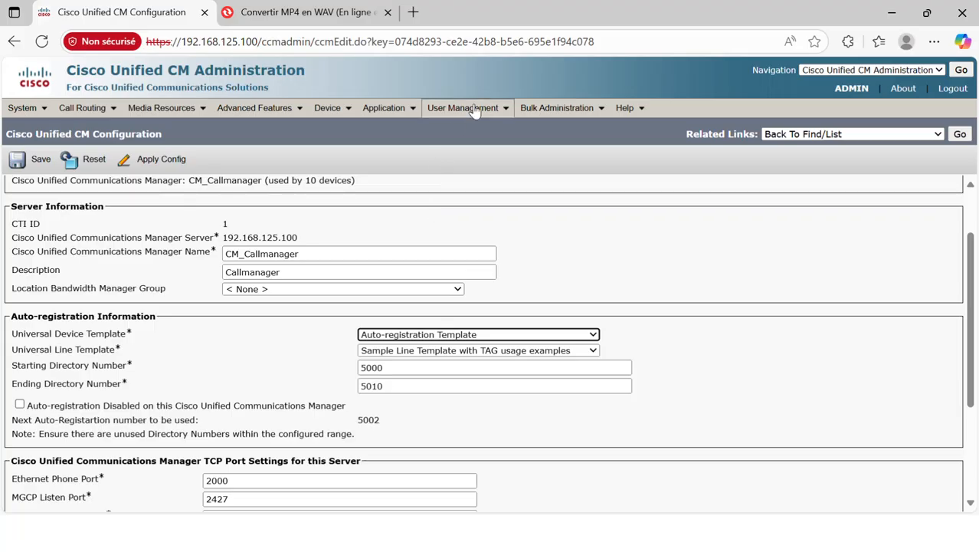
# - Find the universal device templates and open the Auto-registration Template
pyautogui.moveTo(475, 111)
pyautogui.moveTo(564, 201)
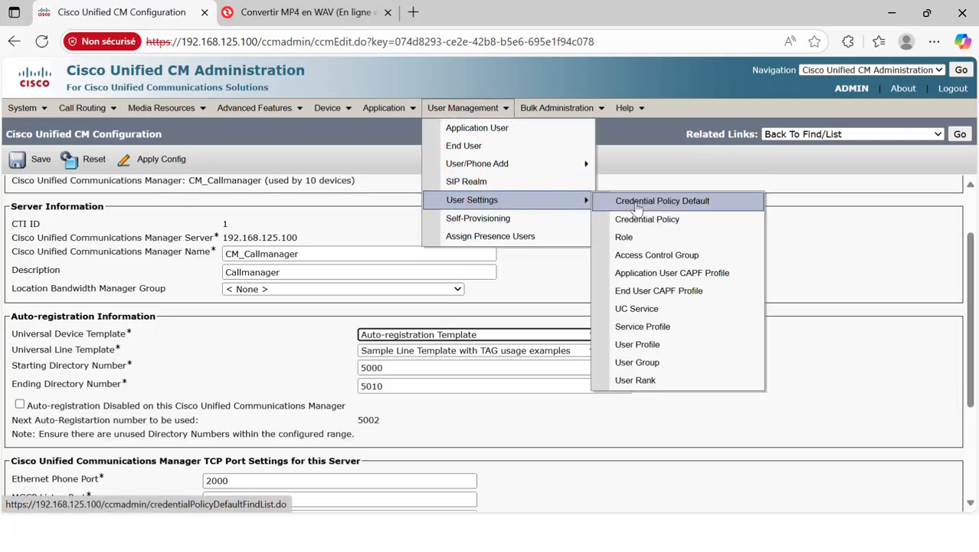
pyautogui.moveTo(571, 163)
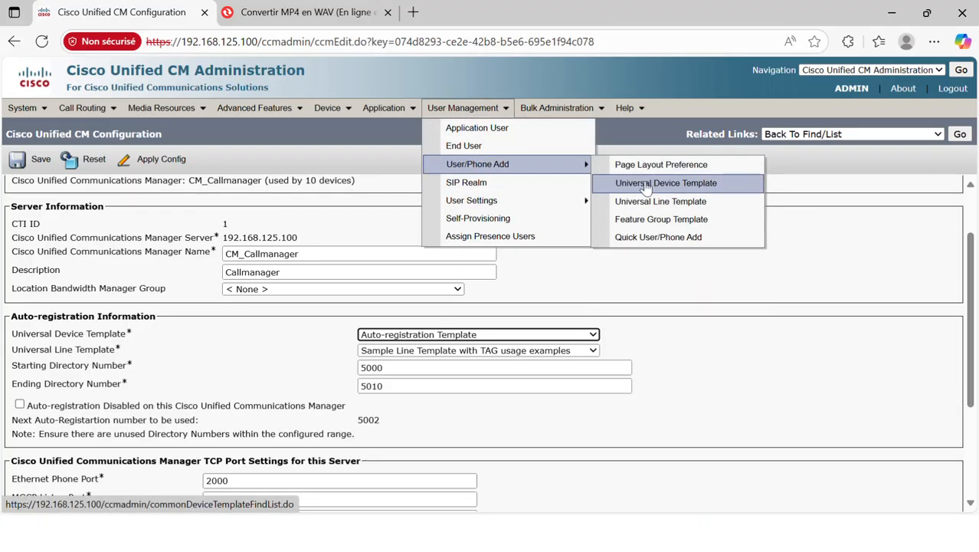
pyautogui.click(646, 184)
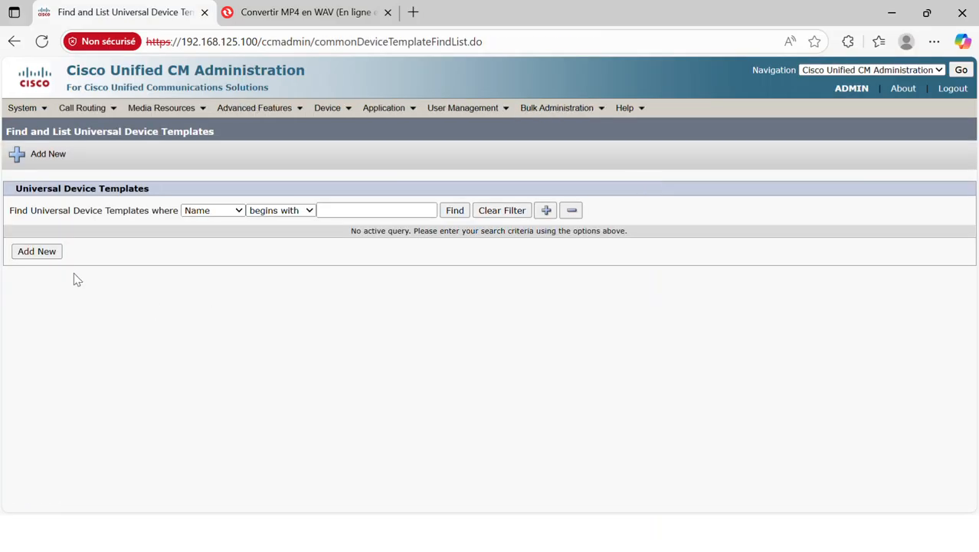
pyautogui.click(452, 211)
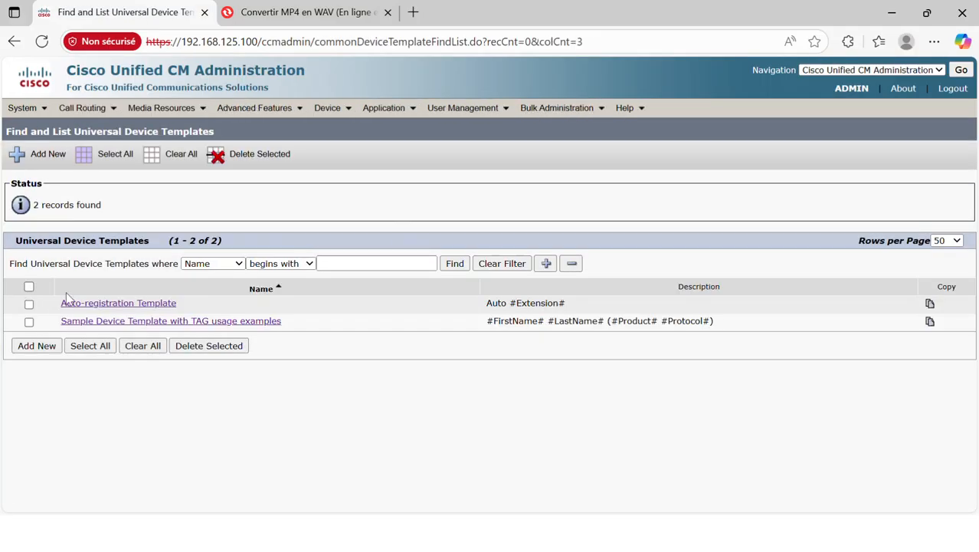
pyautogui.click(107, 303)
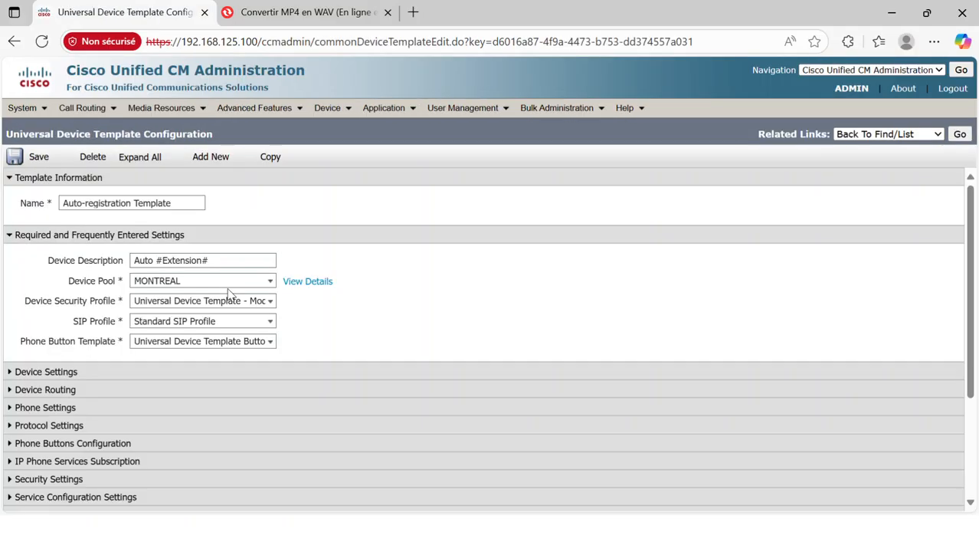
pyautogui.scroll(-2, 228, 291)
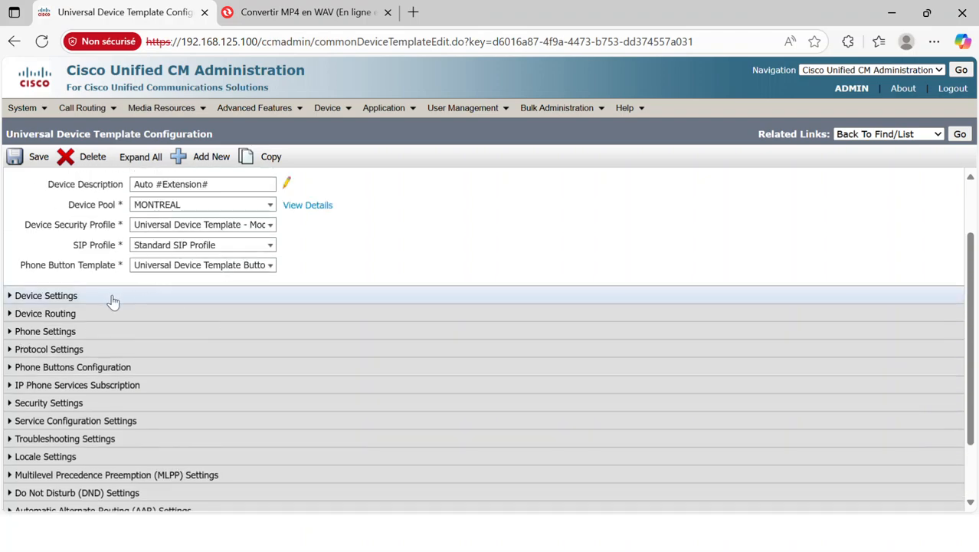
pyautogui.click(9, 333)
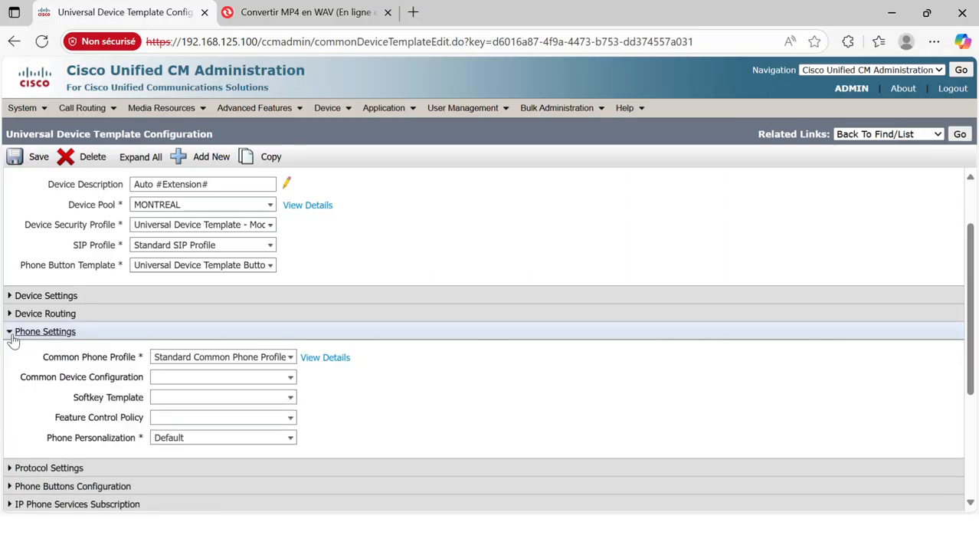
pyautogui.click(280, 397)
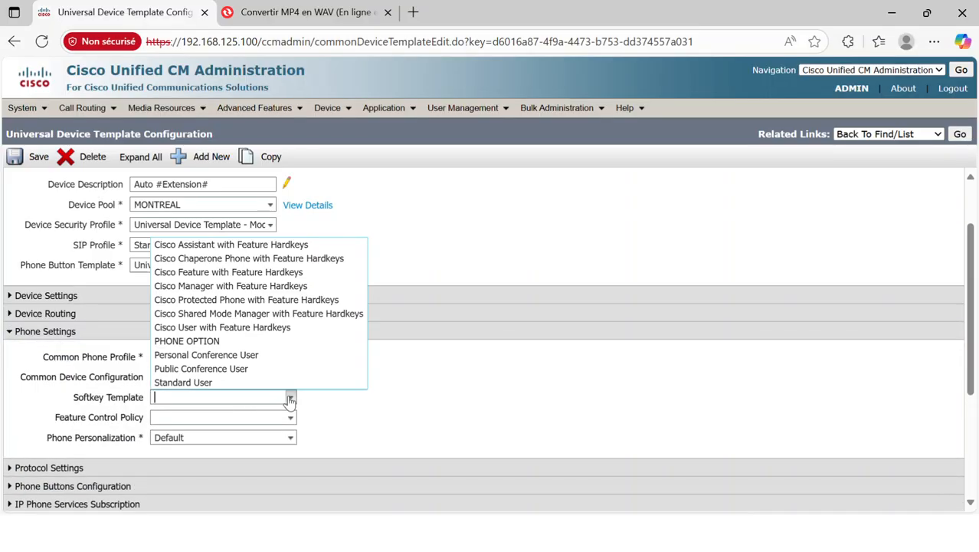
pyautogui.click(195, 346)
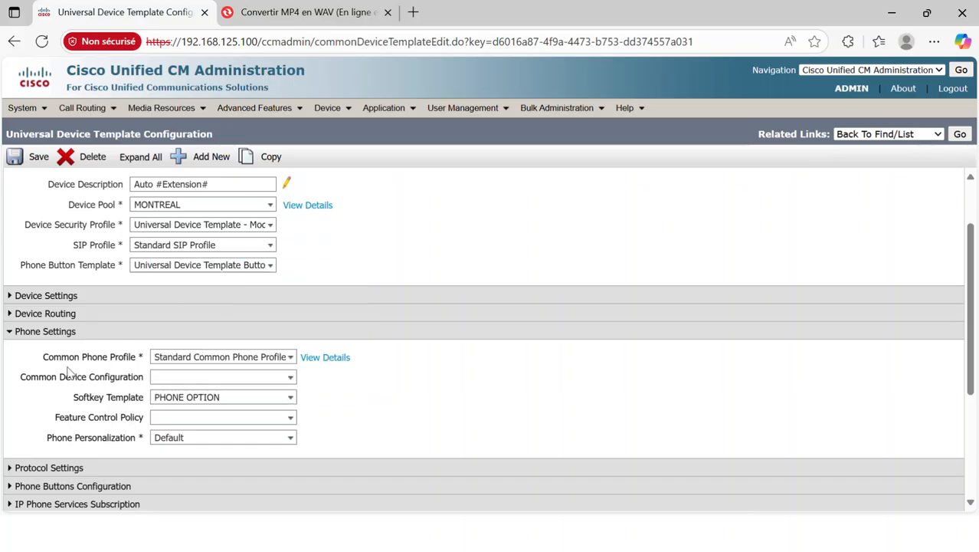
# - Set the template's User Hold MOH Audio Source to 2-MUSIQUE AUDIO and save the template
pyautogui.scroll(-2, 66, 370)
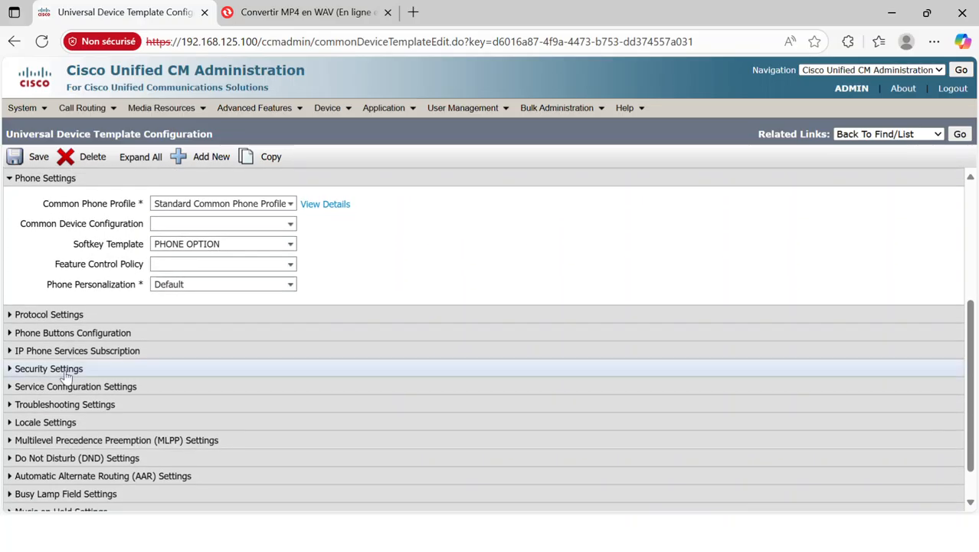
pyautogui.scroll(-1, 66, 375)
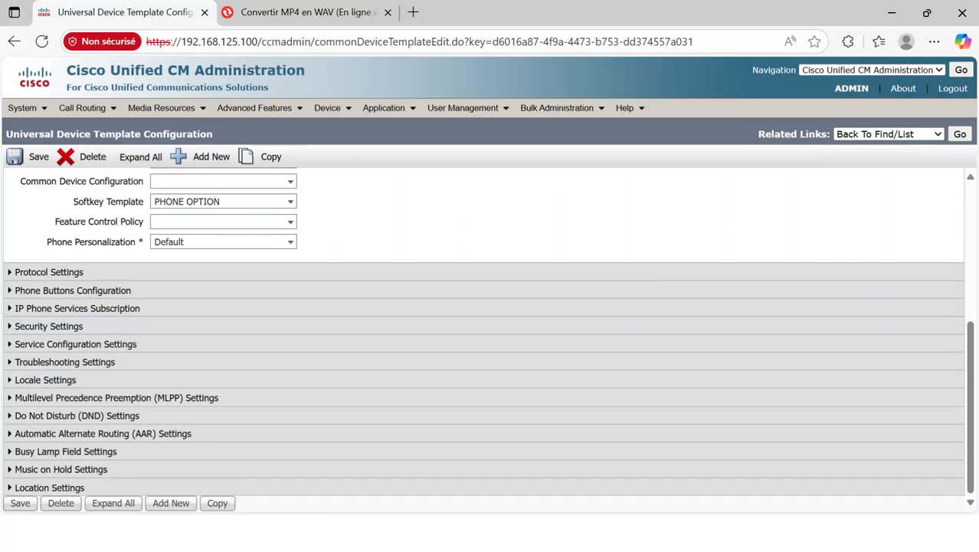
pyautogui.click(46, 469)
pyautogui.scroll(-1, 68, 450)
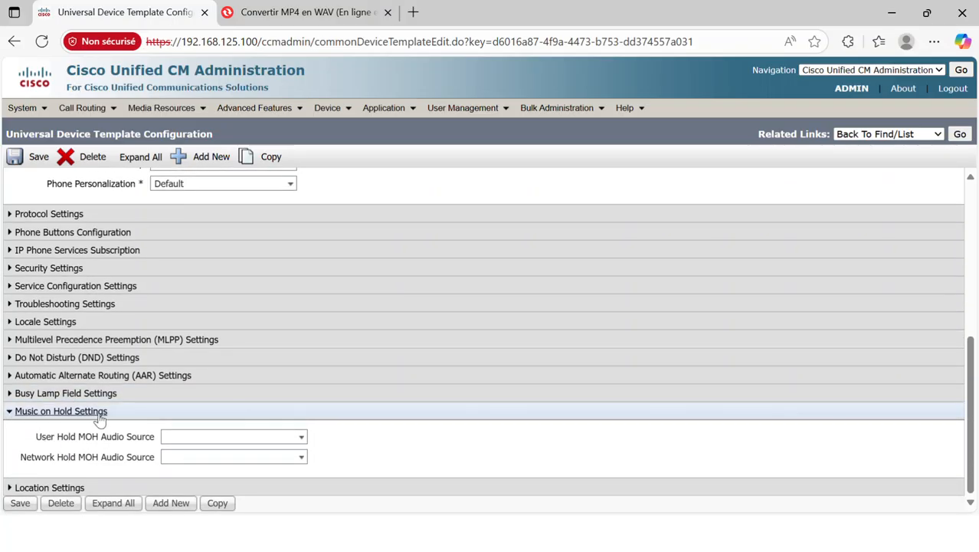
pyautogui.click(300, 436)
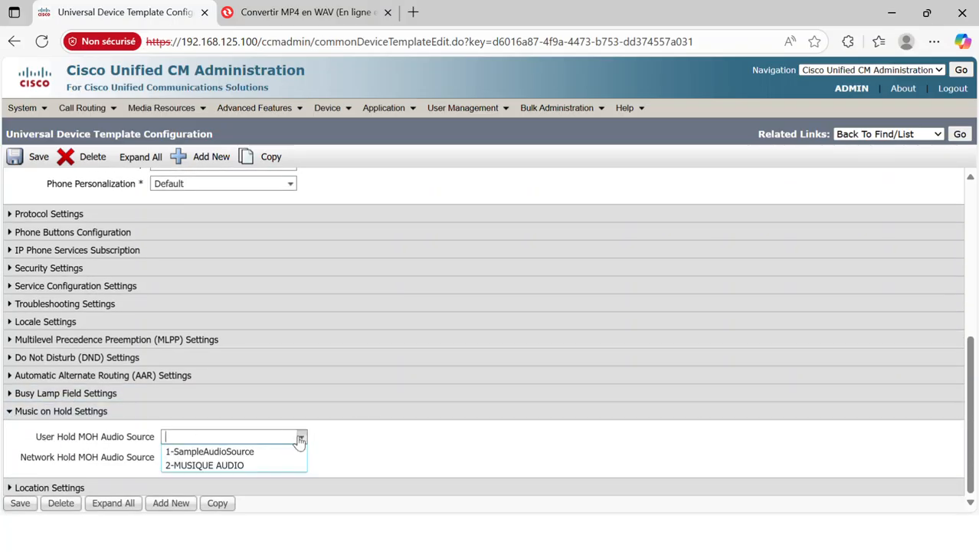
pyautogui.click(223, 465)
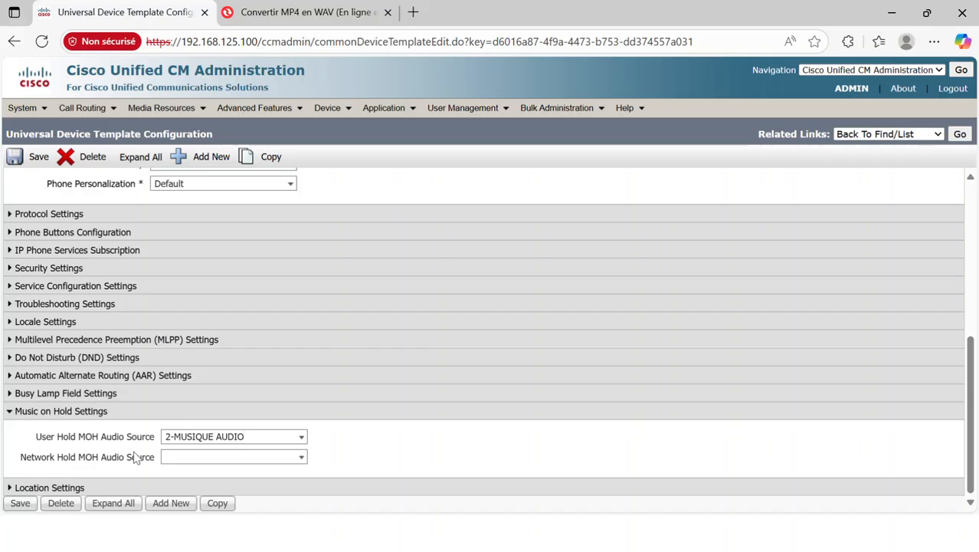
pyautogui.scroll(2, 110, 404)
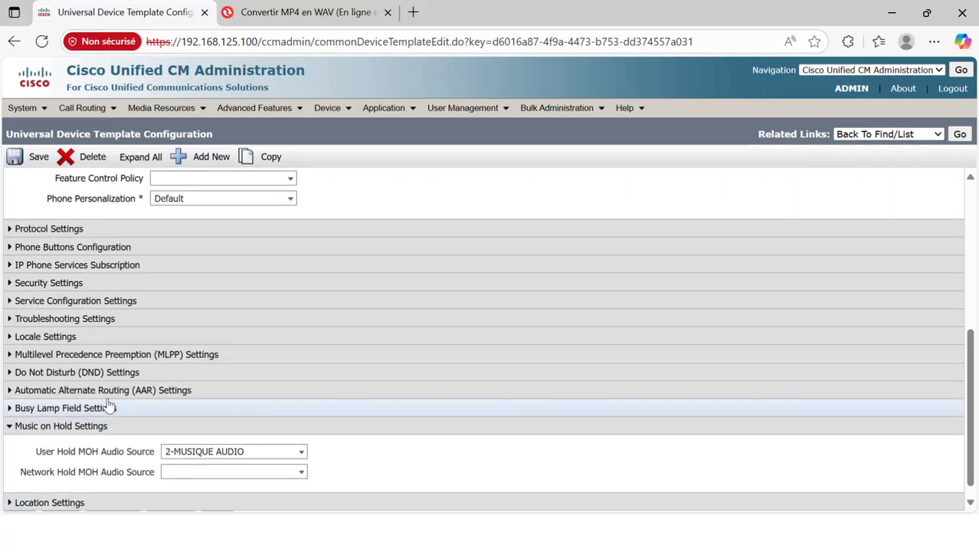
pyautogui.scroll(1, 110, 399)
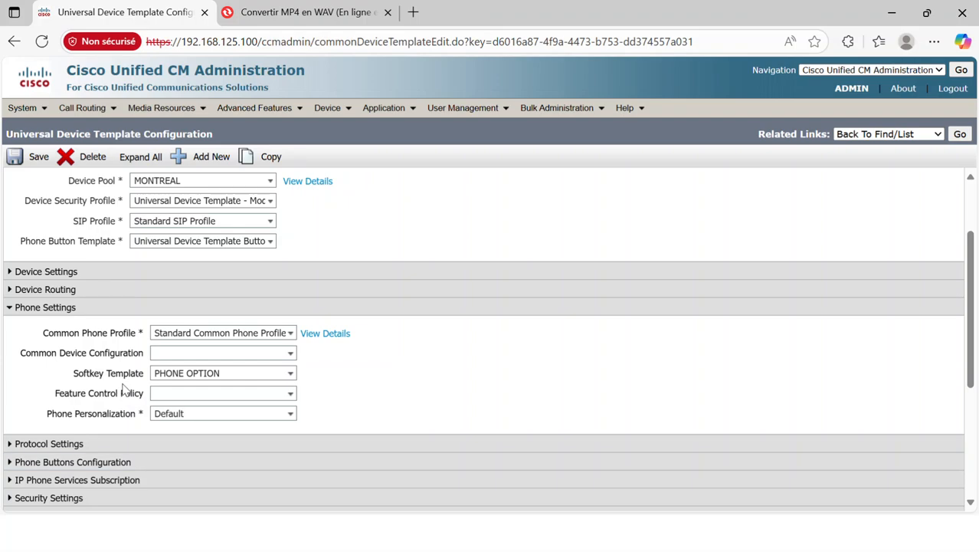
pyautogui.scroll(2, 123, 383)
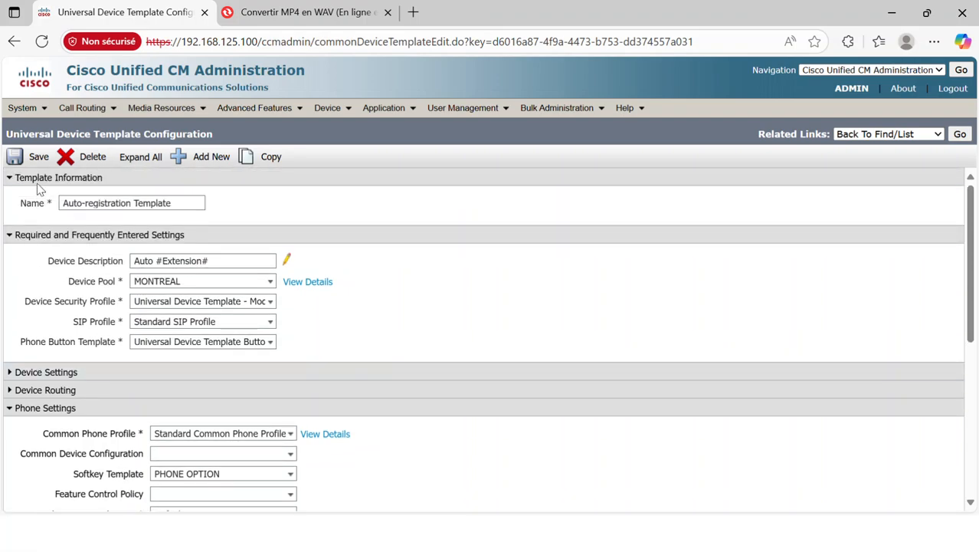
pyautogui.click(30, 157)
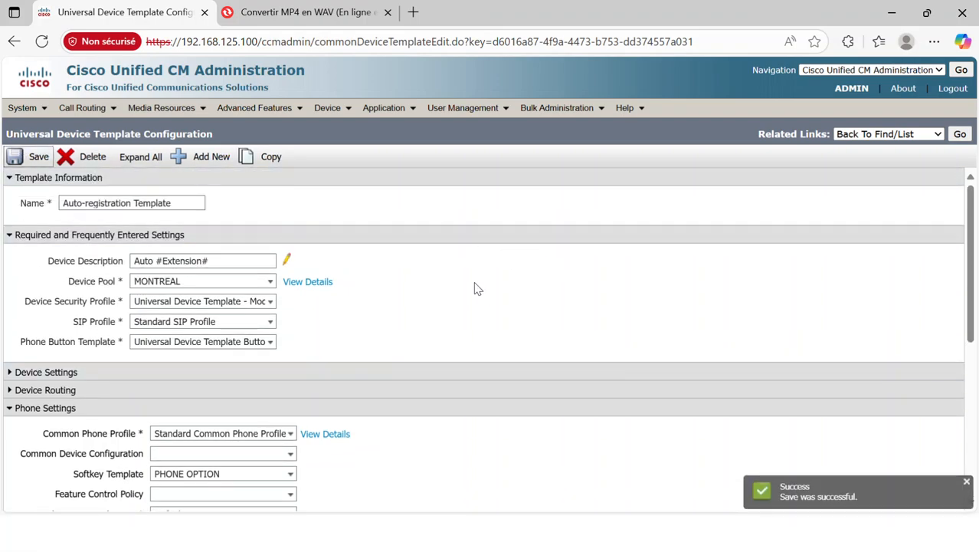
# - Open the directory number list and delete numbers 5001, 5003, 5008, 5009 and 5010
pyautogui.moveTo(328, 108)
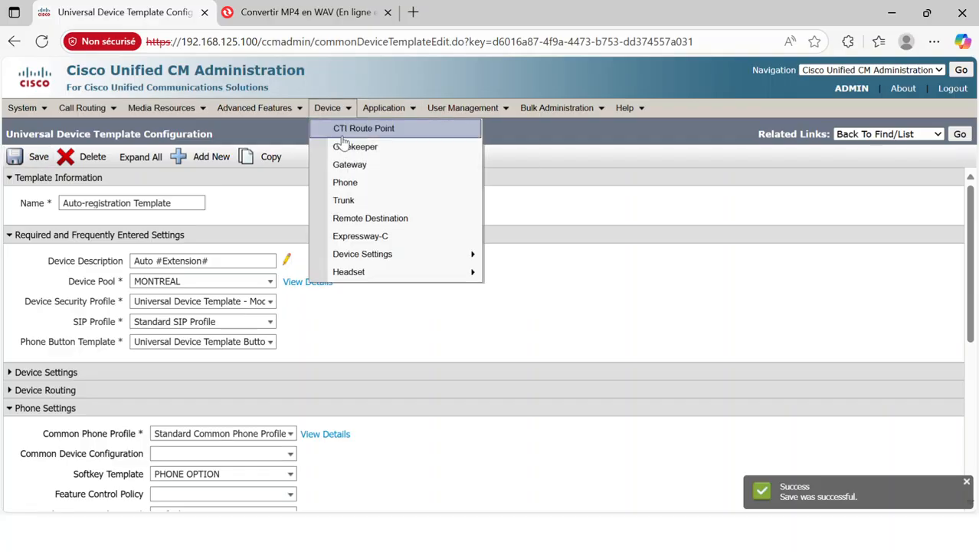
pyautogui.click(344, 183)
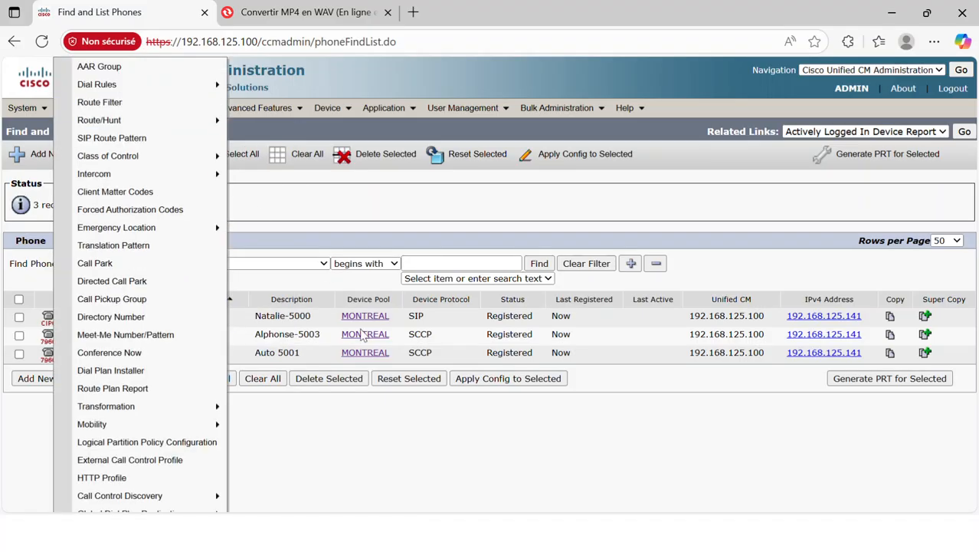
pyautogui.moveTo(85, 109)
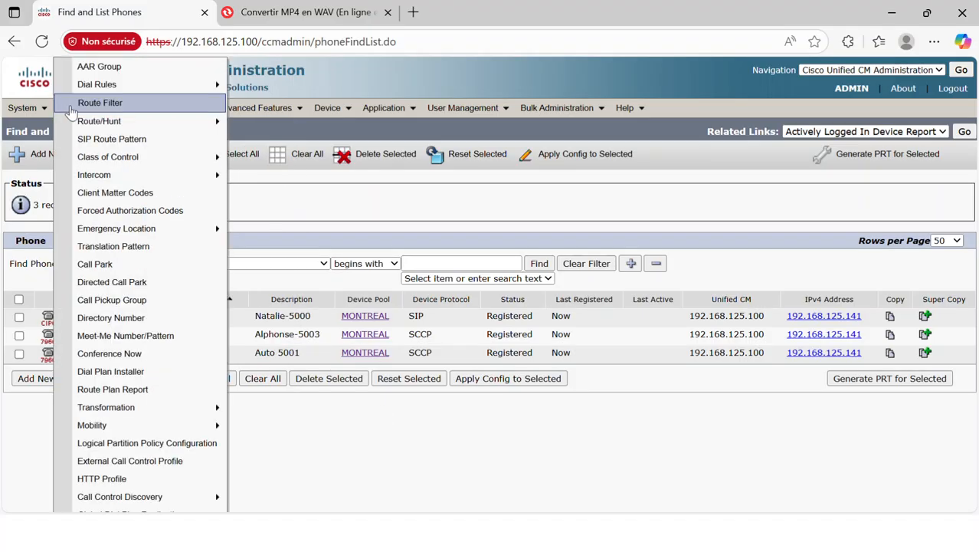
pyautogui.click(95, 317)
pyautogui.click(51, 322)
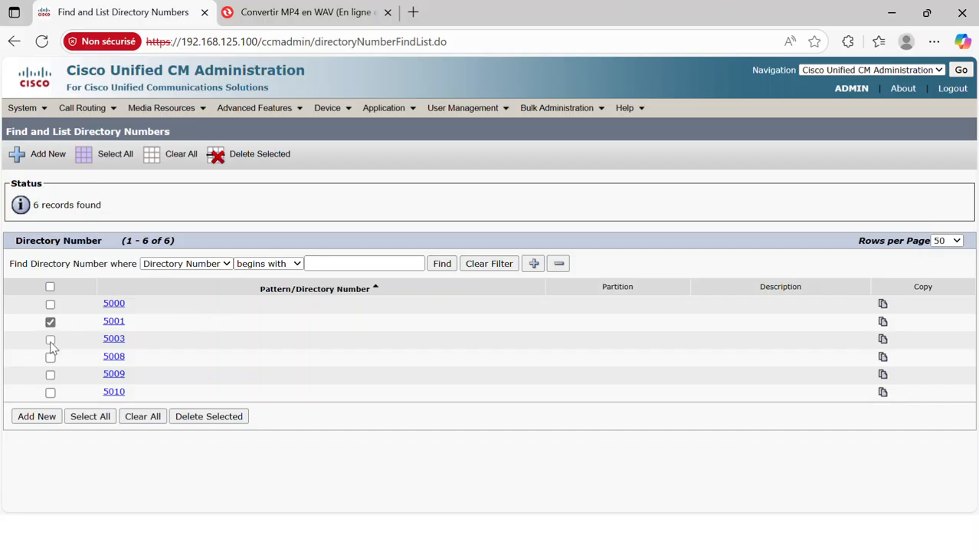
pyautogui.click(50, 340)
pyautogui.click(51, 357)
pyautogui.click(50, 375)
pyautogui.click(50, 392)
pyautogui.click(253, 155)
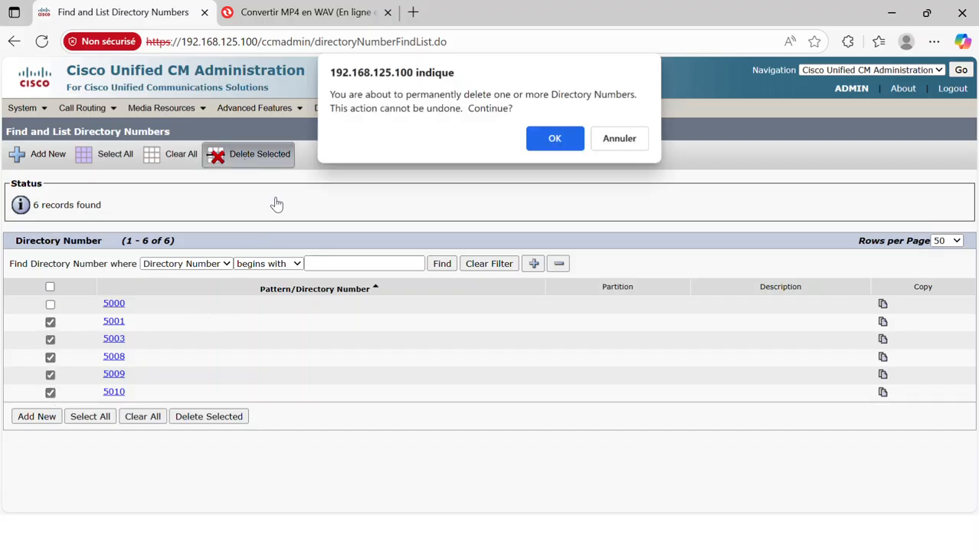
pyautogui.click(530, 140)
# - Delete the phones SEP001B447F2A88 and SEP6C9EAF213D04 from the phone list
pyautogui.moveTo(331, 108)
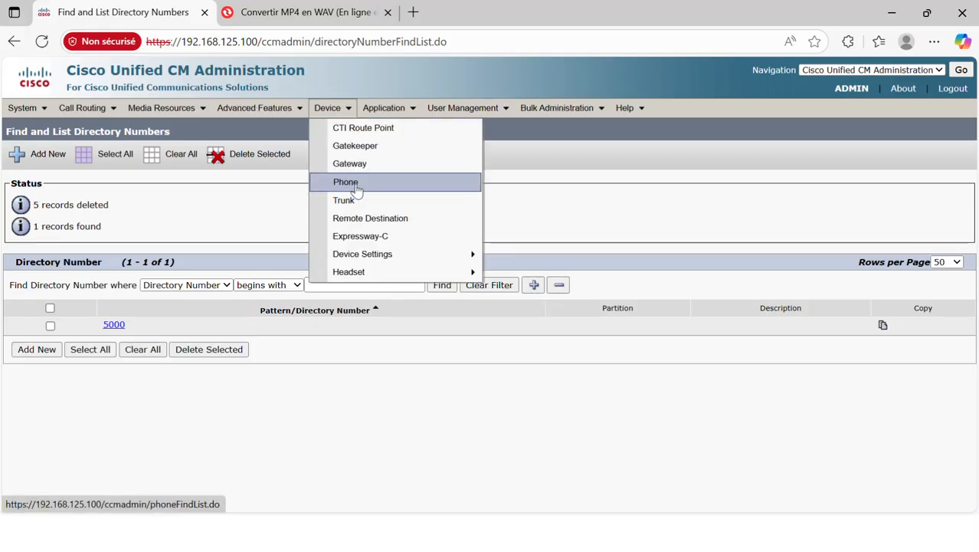
pyautogui.click(359, 182)
pyautogui.click(19, 335)
pyautogui.click(19, 353)
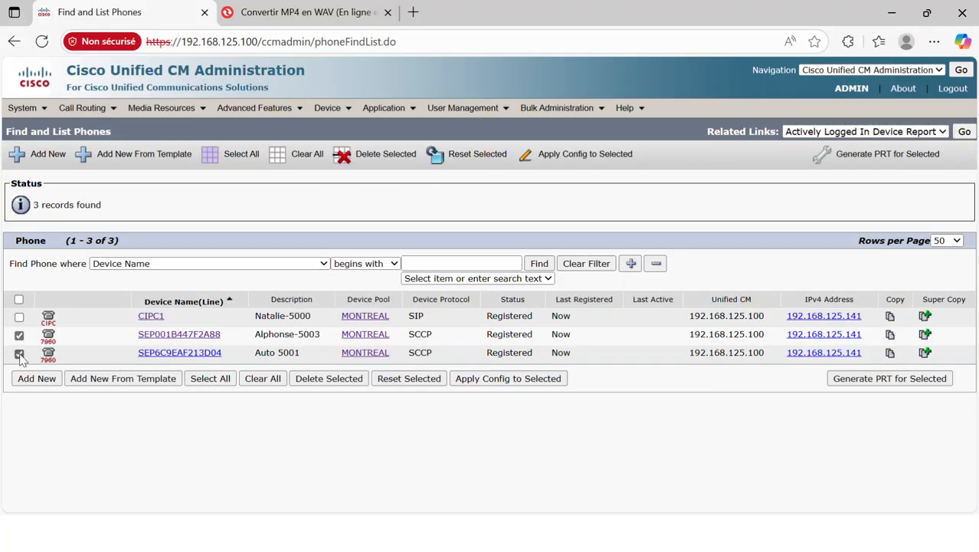
pyautogui.click(378, 159)
pyautogui.click(554, 138)
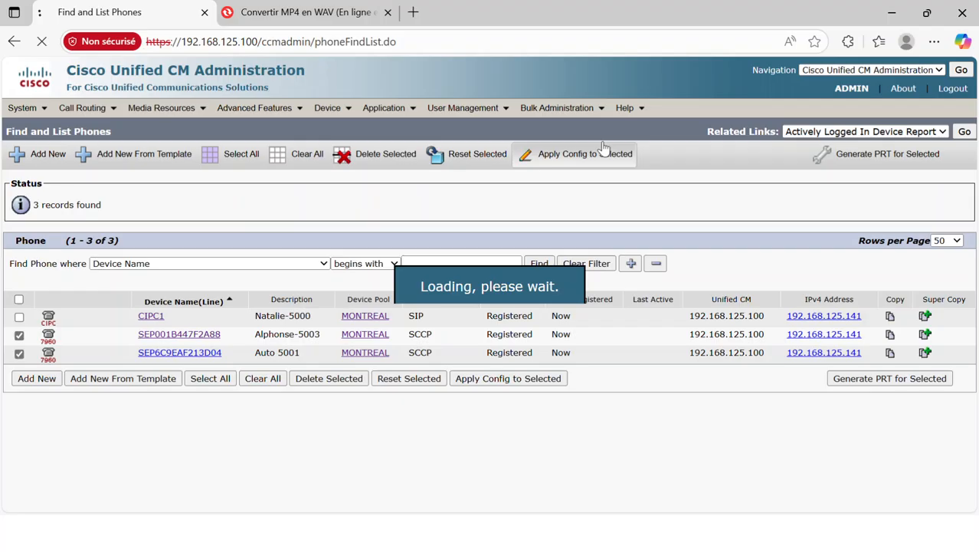
# - Switch to the WINDOWS-101 virtual machine, dismiss the softphones' unregistered-version prompts and move softphone 2 clear of softphone 4
pyautogui.click(891, 15)
pyautogui.moveTo(381, 95)
pyautogui.mouseDown()
pyautogui.moveTo(421, 96)
pyautogui.moveTo(395, 98)
pyautogui.mouseUp()
pyautogui.click(310, 489)
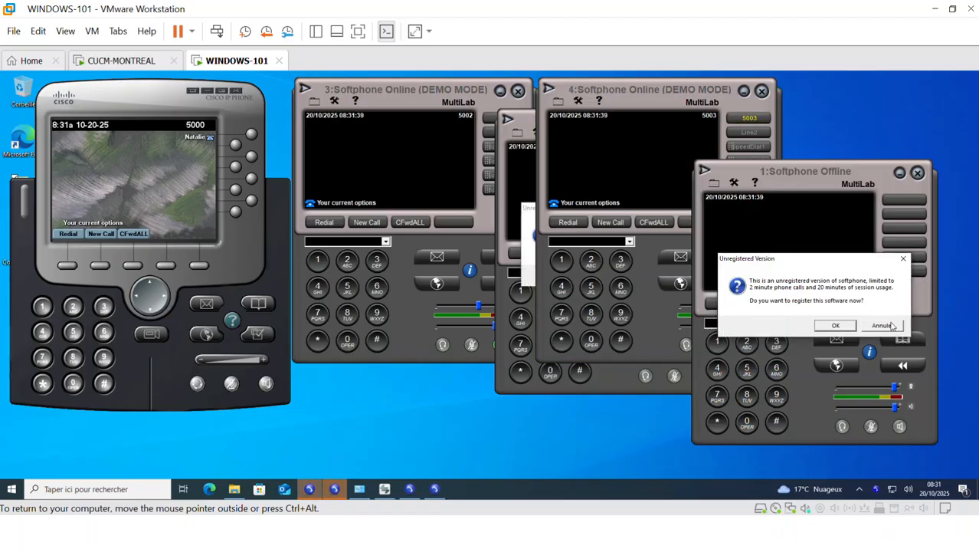
pyautogui.click(833, 325)
pyautogui.click(510, 227)
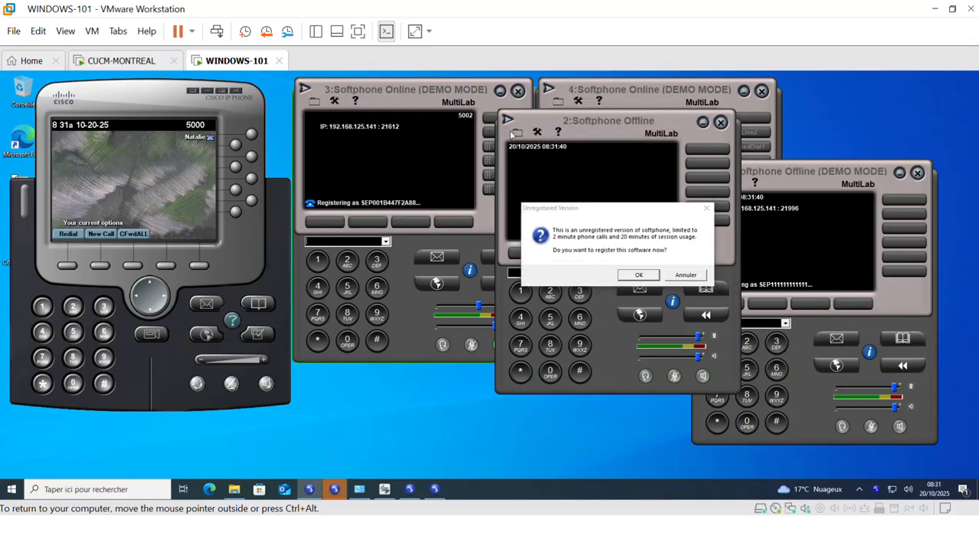
pyautogui.click(688, 275)
pyautogui.moveTo(617, 130); pyautogui.dragTo(545, 244)
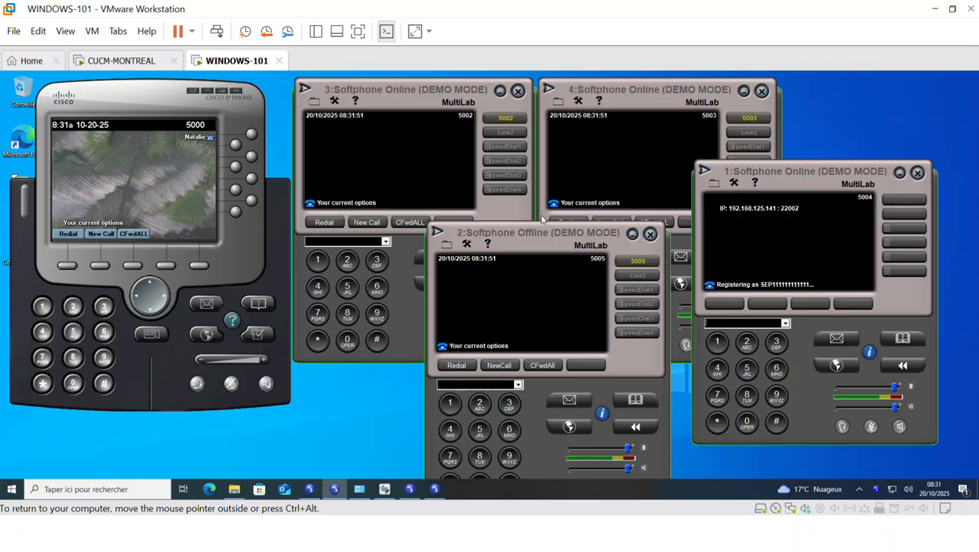
# - Place a call from the softphone with extension 5002 to extension 5004
pyautogui.click(420, 130)
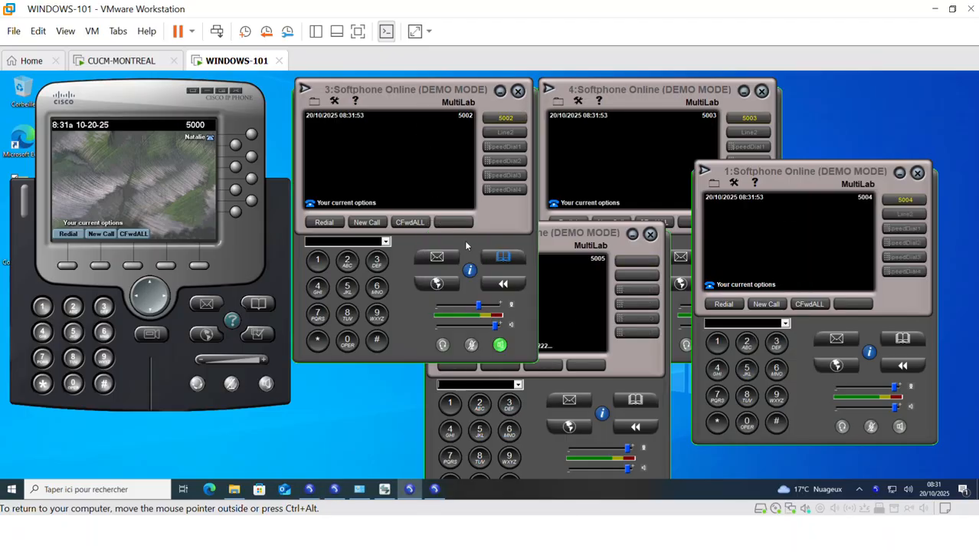
pyautogui.click(347, 287)
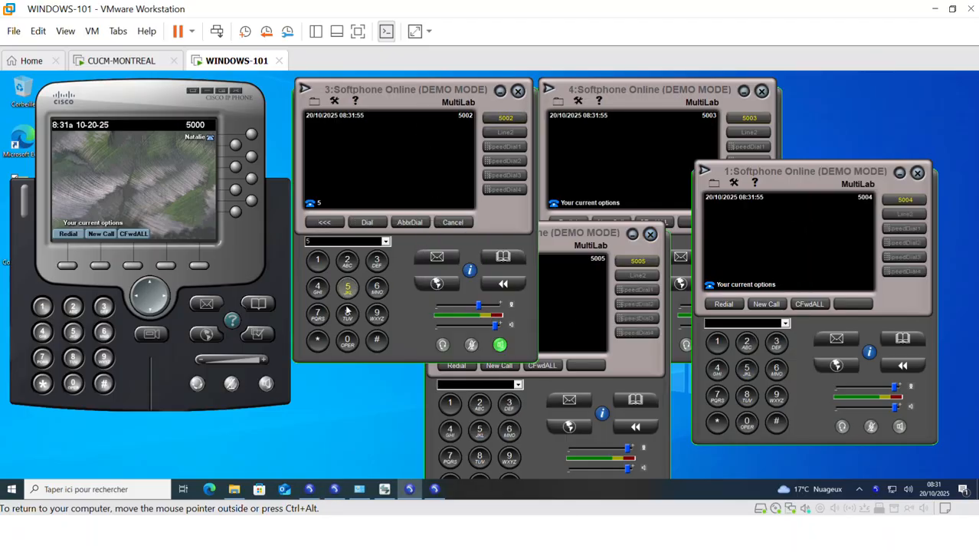
pyautogui.click(347, 341)
pyautogui.click(347, 341)
pyautogui.click(367, 223)
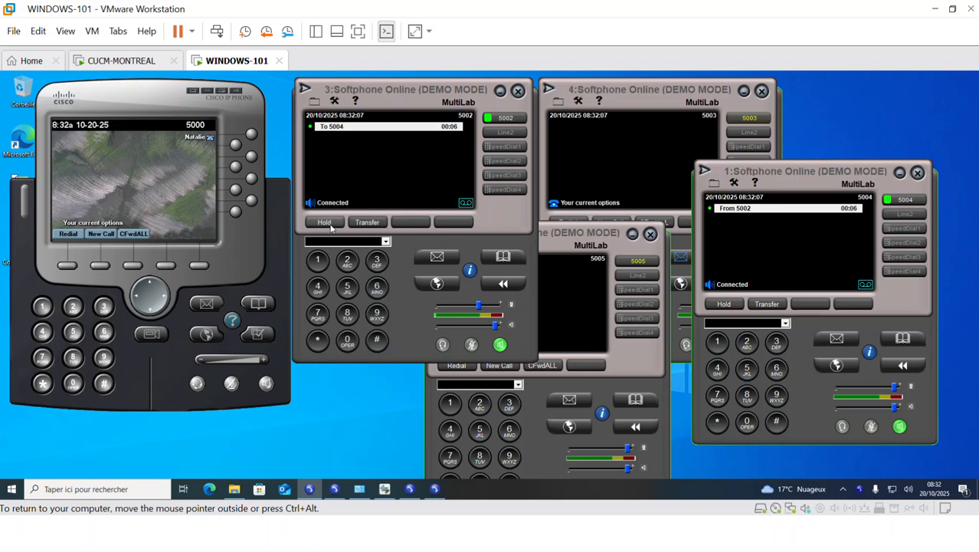
# - Put the call to 5004 on hold from extension 5002 and resume it
pyautogui.click(325, 222)
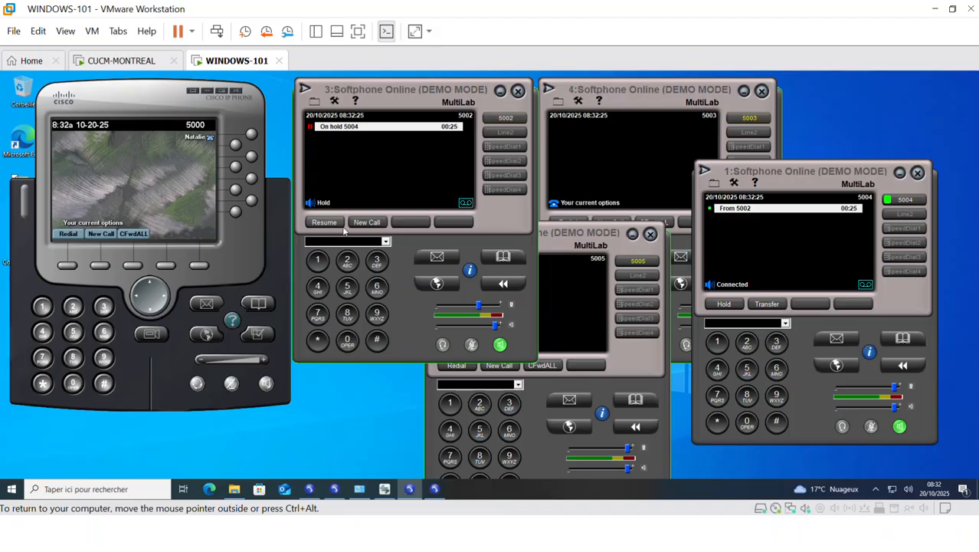
pyautogui.click(324, 223)
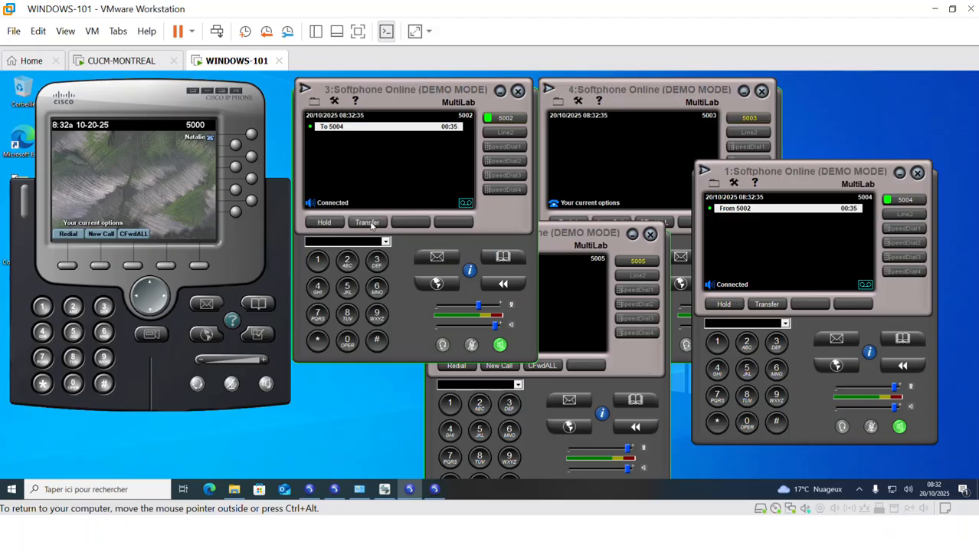
pyautogui.click(509, 119)
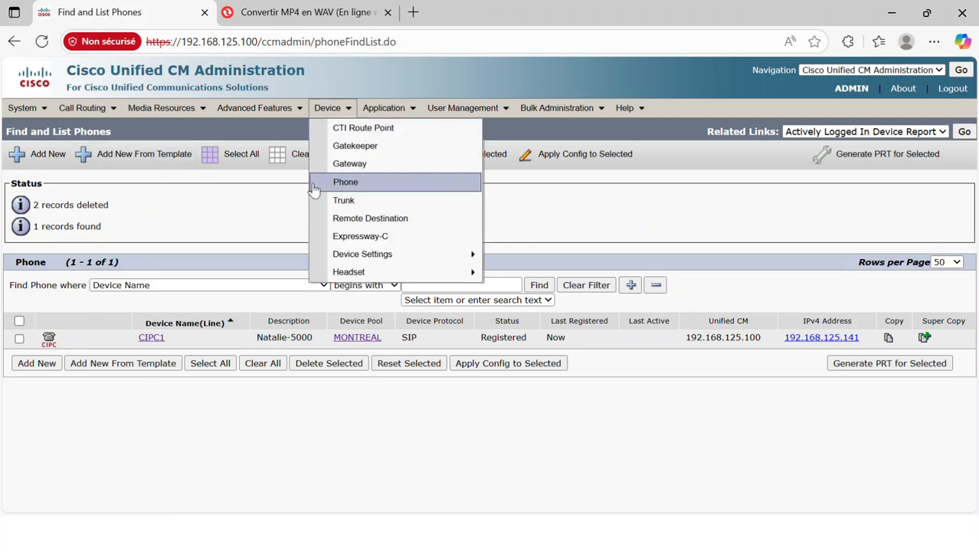
pyautogui.click(540, 285)
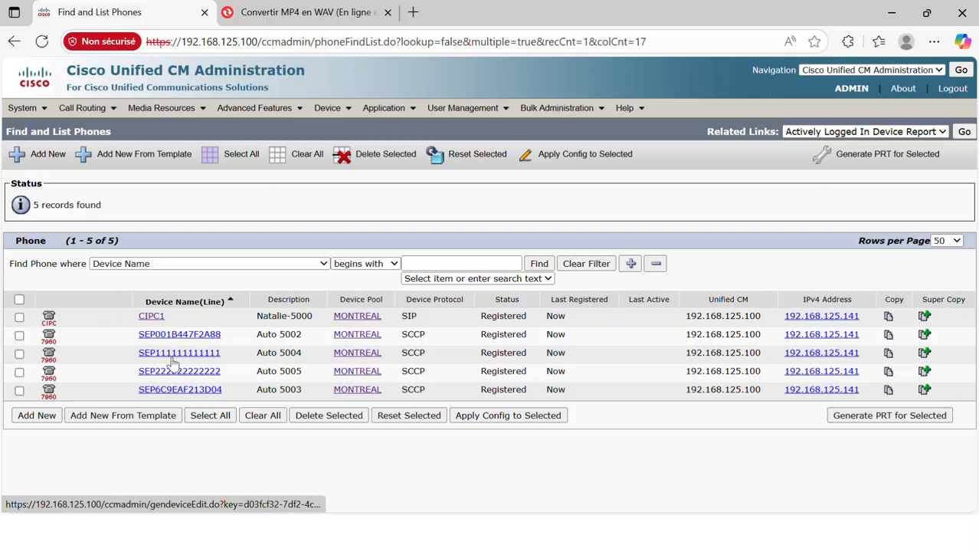
pyautogui.click(173, 354)
pyautogui.scroll(-5, 475, 376)
pyautogui.scroll(2, 471, 385)
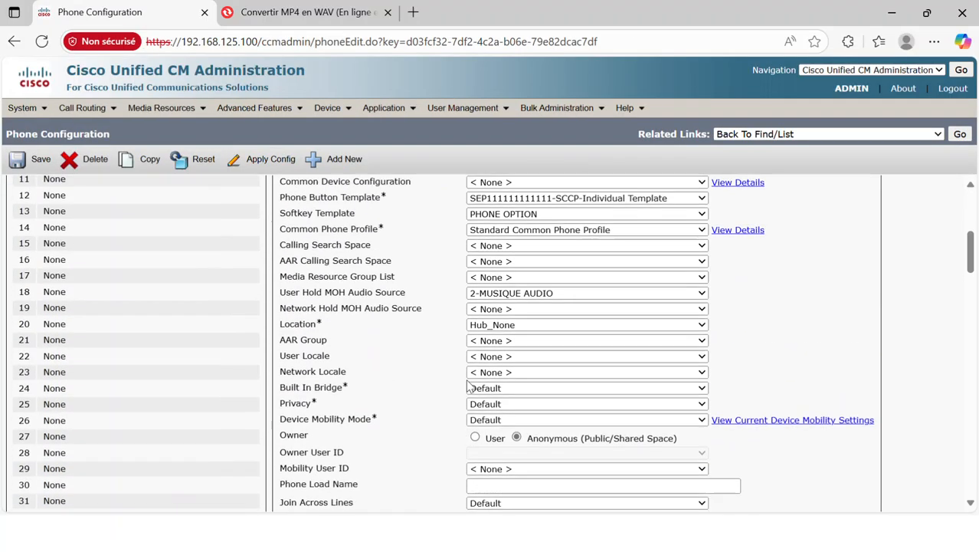
pyautogui.scroll(2, 452, 360)
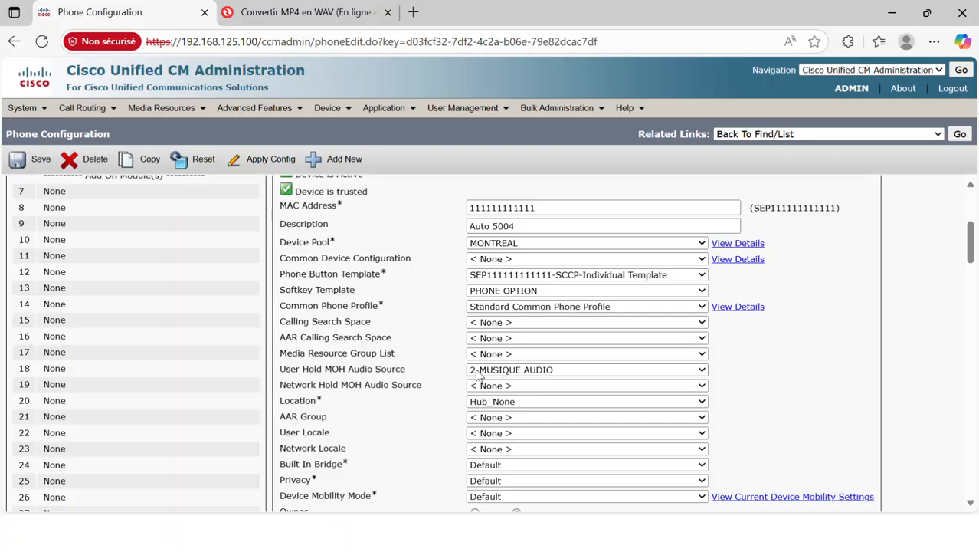
pyautogui.moveTo(302, 370); pyautogui.dragTo(435, 375)
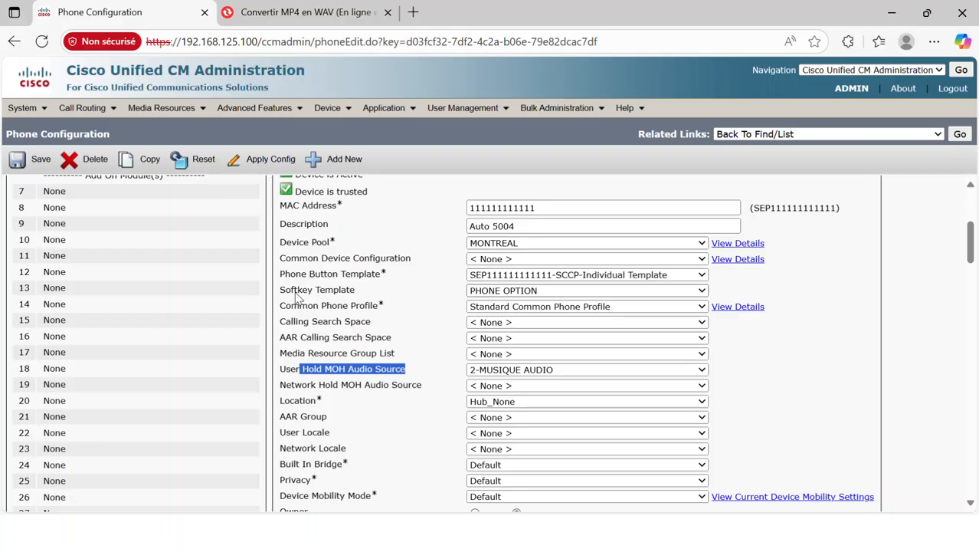
pyautogui.click(524, 294)
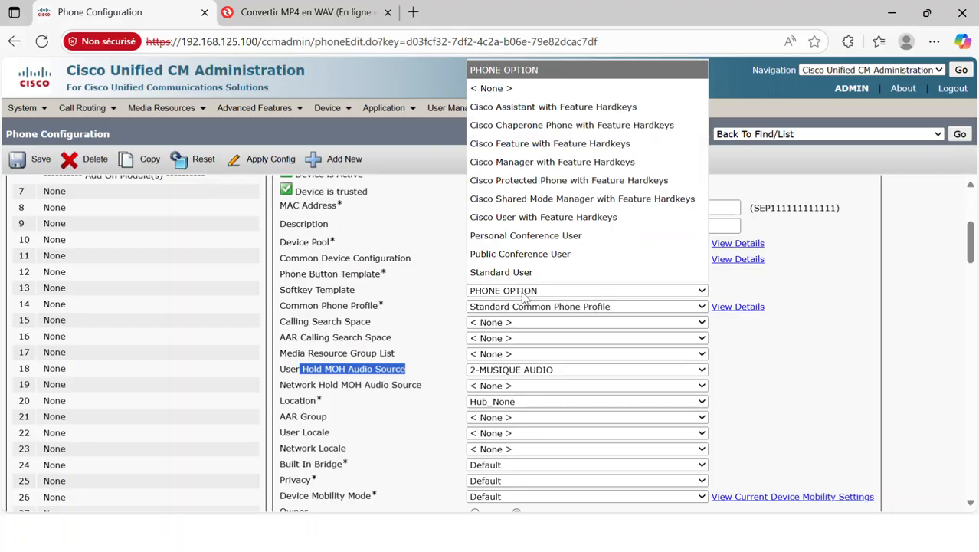
pyautogui.click(524, 294)
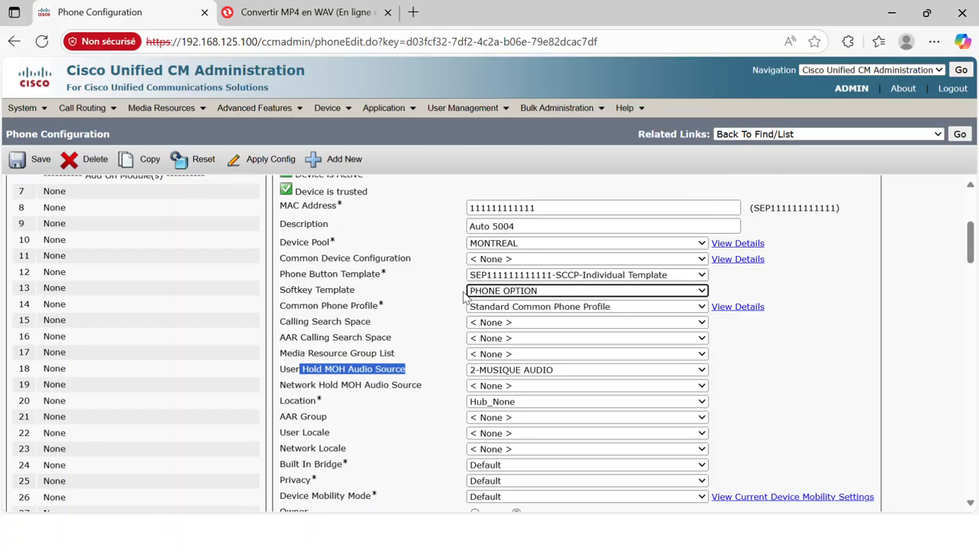
pyautogui.scroll(1, 452, 326)
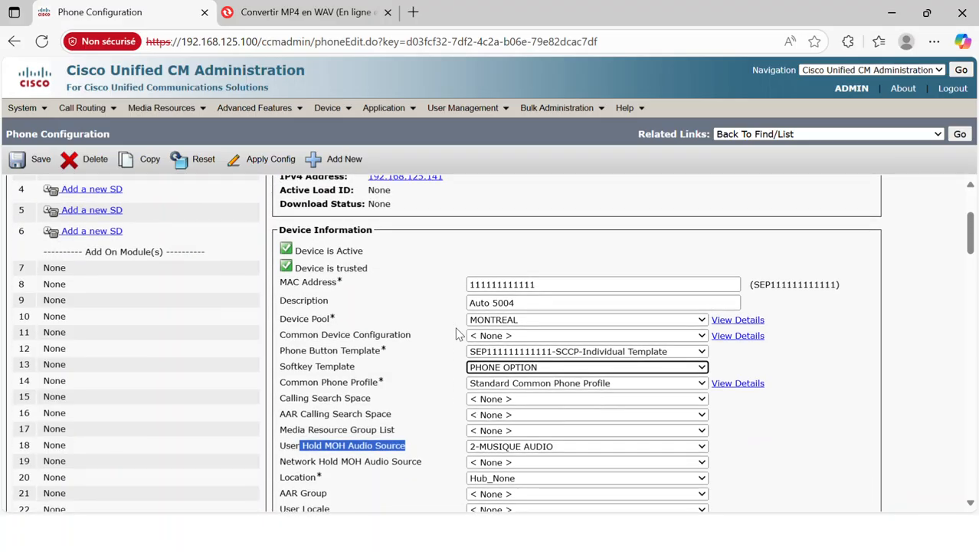
pyautogui.scroll(2, 458, 333)
pyautogui.scroll(-2, 458, 333)
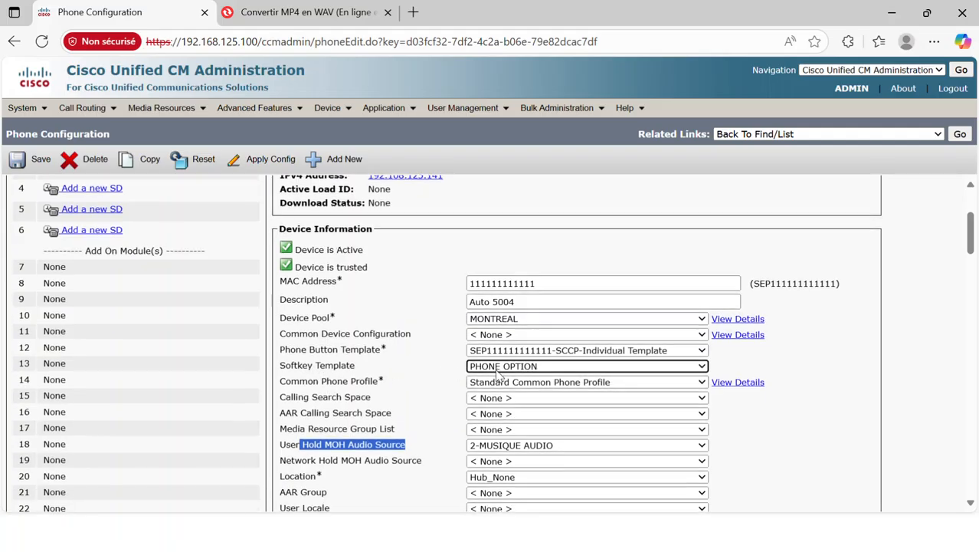
pyautogui.scroll(-2, 498, 373)
pyautogui.scroll(4, 539, 291)
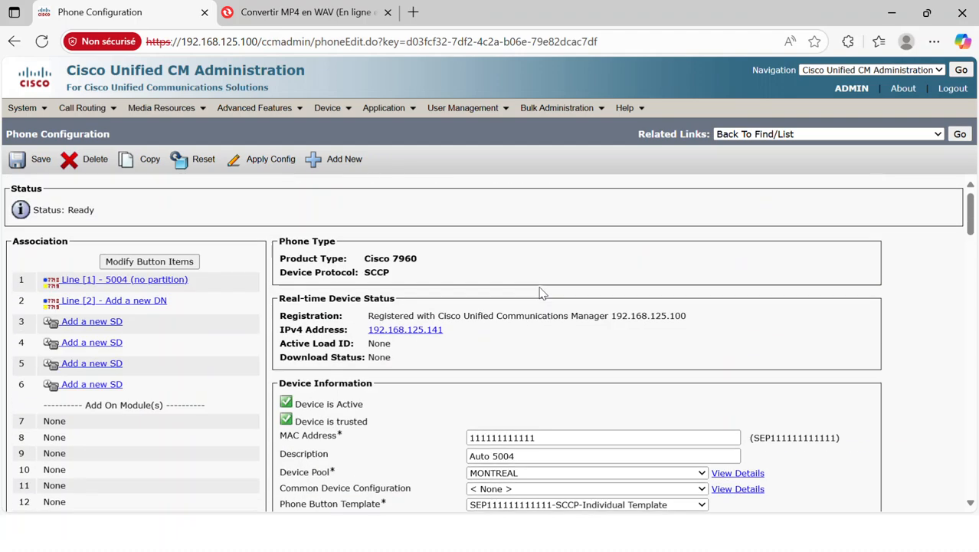
# - Switch back to the virtual machine, call extension 5002 from the Cisco IP phone 5000 and answer it on softphone 5002
pyautogui.click(892, 13)
pyautogui.click(371, 95)
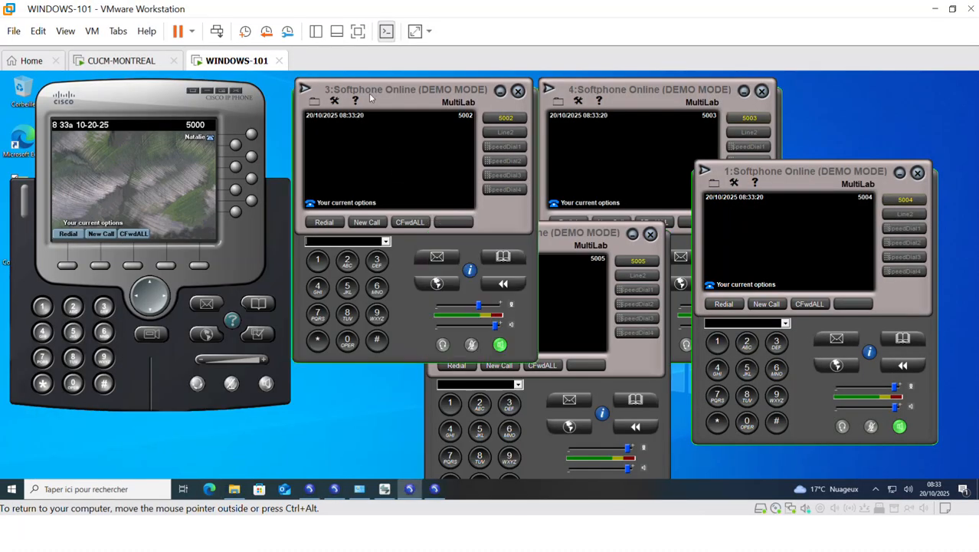
pyautogui.click(72, 333)
pyautogui.click(74, 386)
pyautogui.click(74, 385)
pyautogui.click(73, 306)
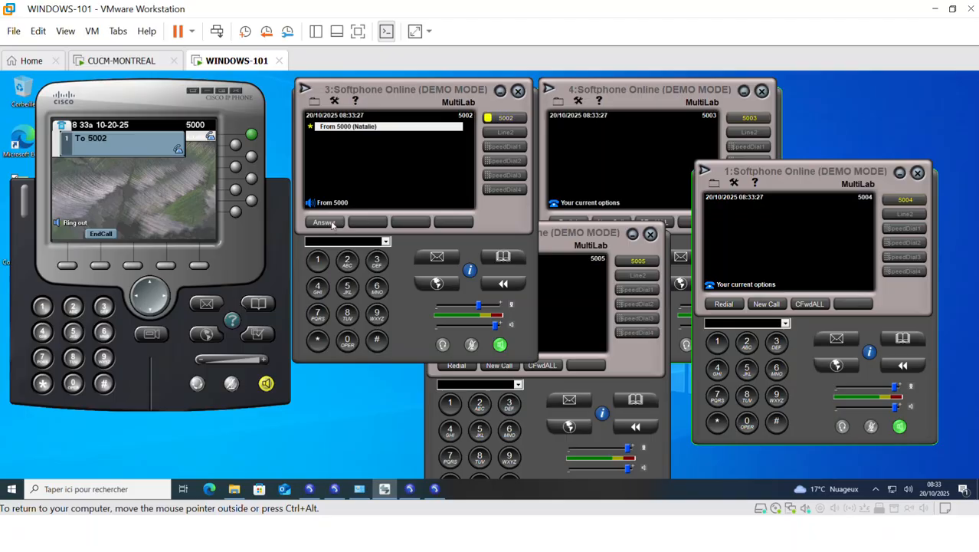
pyautogui.click(329, 223)
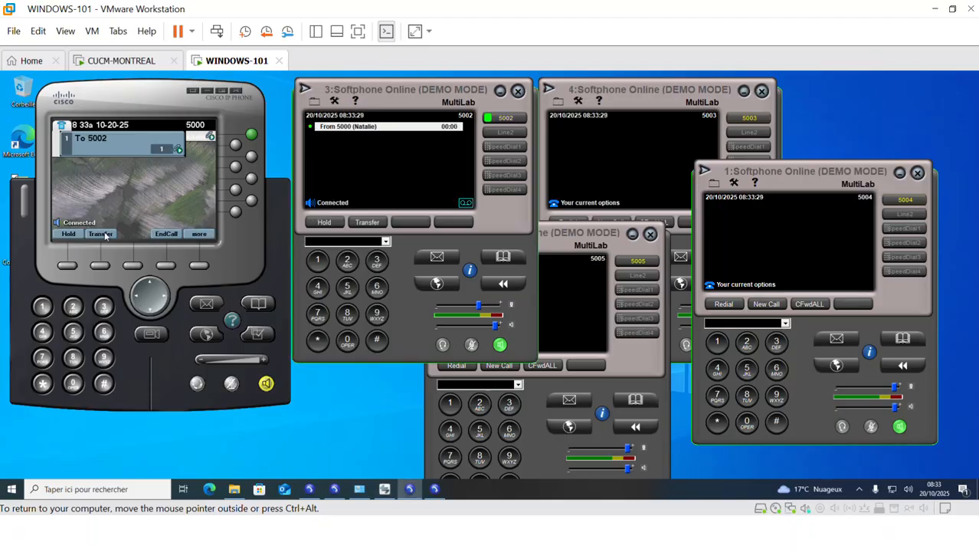
# - Start transferring the 5002 call from phone 5000 to extension 5004 and answer it on softphone 5004
pyautogui.click(101, 234)
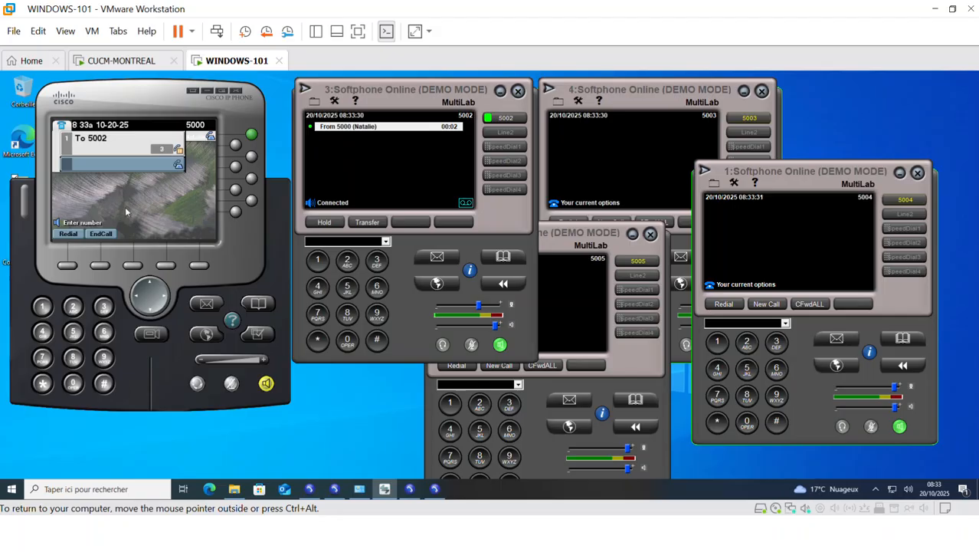
pyautogui.click(73, 332)
pyautogui.click(73, 383)
pyautogui.click(72, 383)
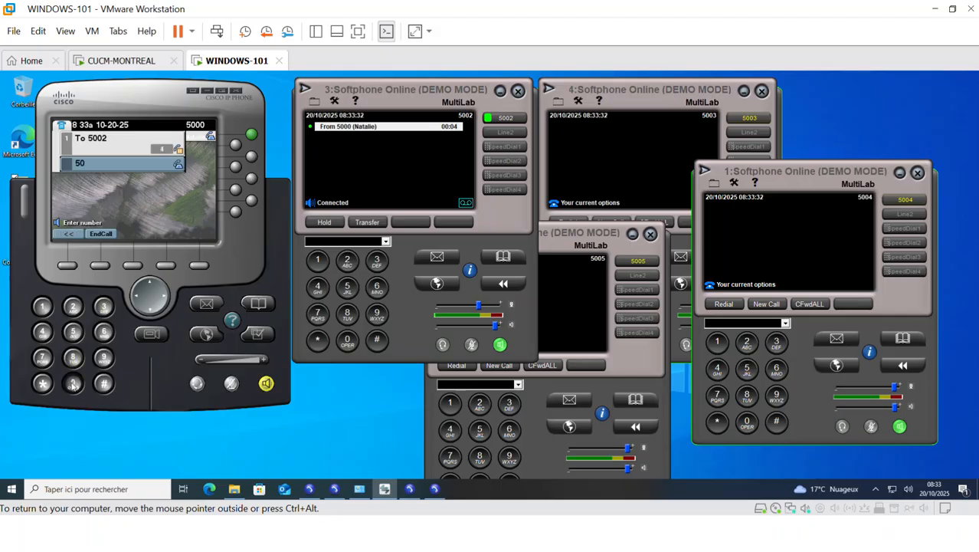
pyautogui.click(42, 331)
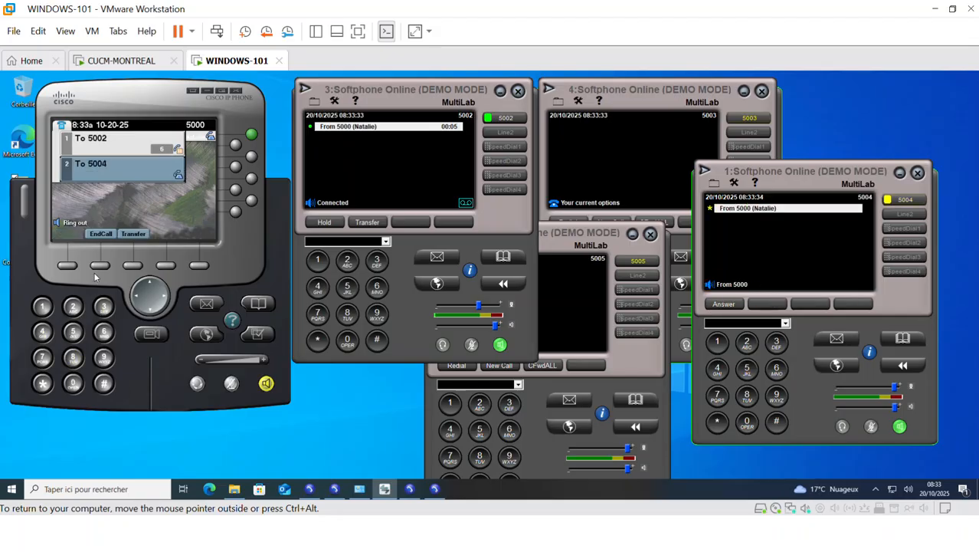
pyautogui.click(724, 305)
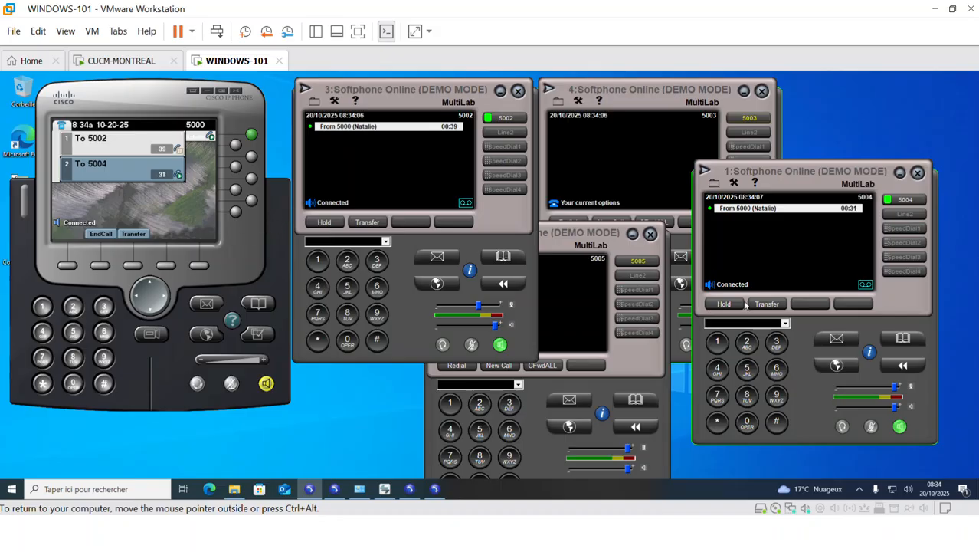
# - End the consultation call to 5004 on phone 5000, then resume and hang up the held call to 5002
pyautogui.click(101, 234)
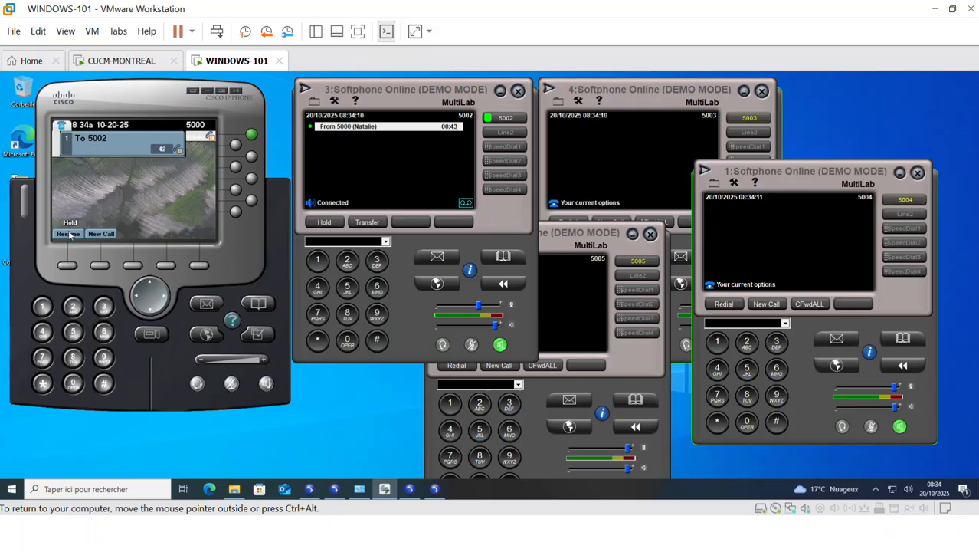
pyautogui.click(68, 234)
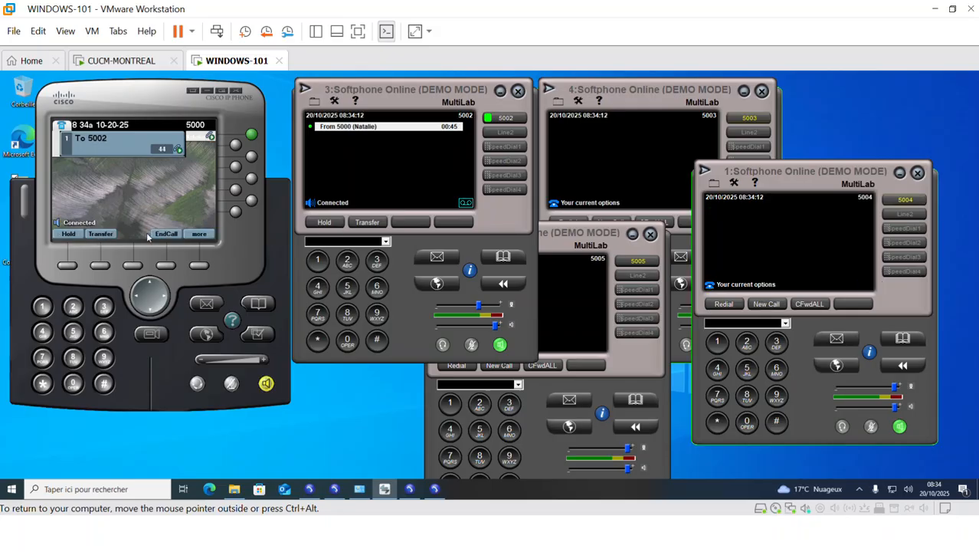
pyautogui.click(168, 233)
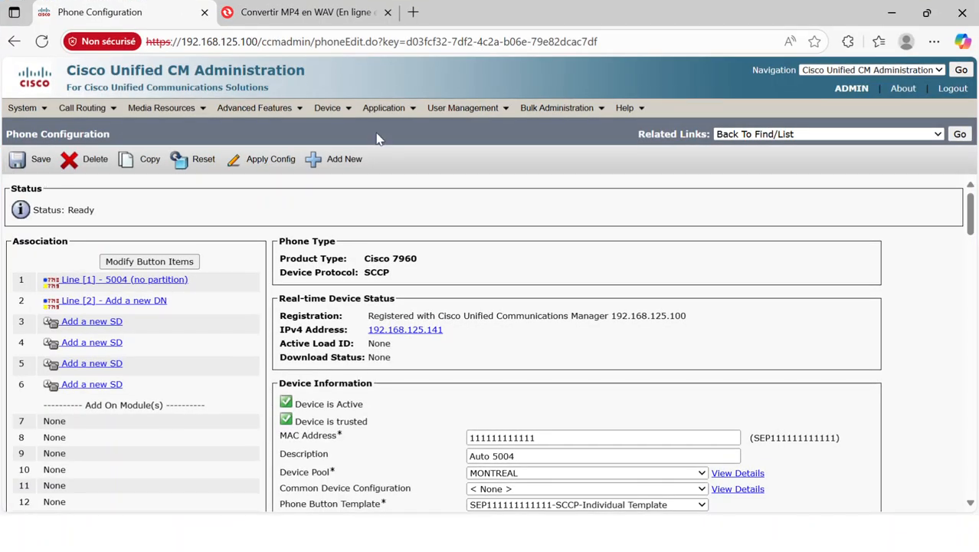
# - Switch to Cisco Unified CM Administration and look through the available media resource types
pyautogui.moveTo(193, 115)
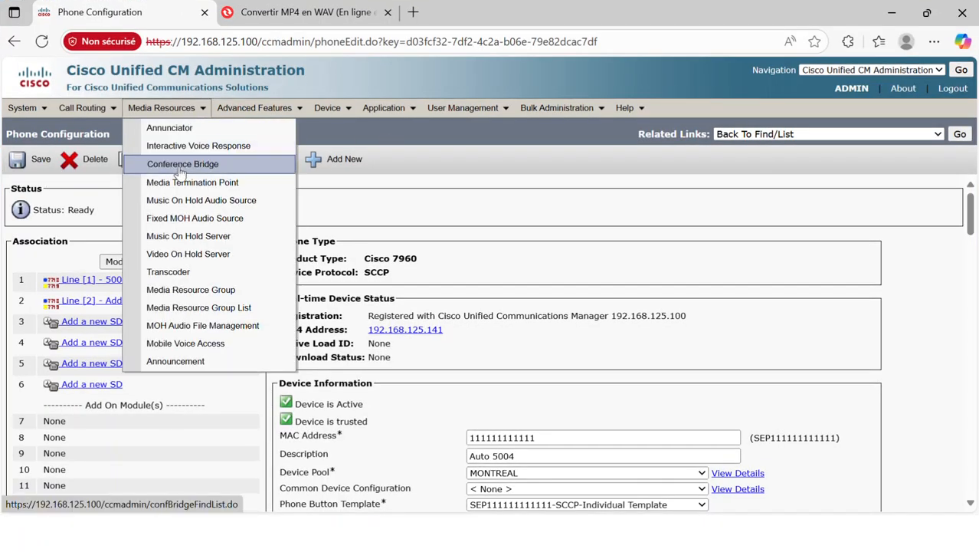